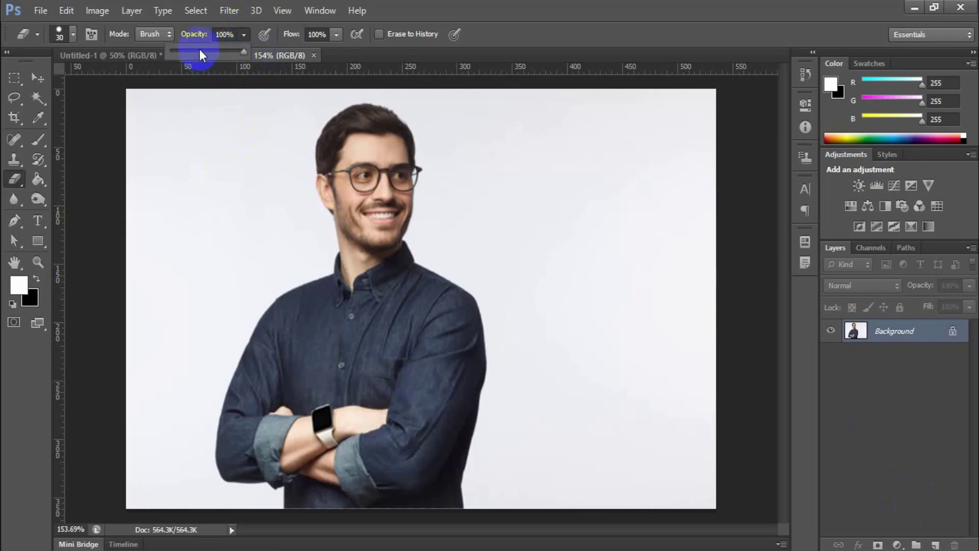
- Set the Eraser opacity to 48% and erase a patch in the upper-left area of the locked Background layer
{"action": "left_click", "coordinate": [201, 50]}
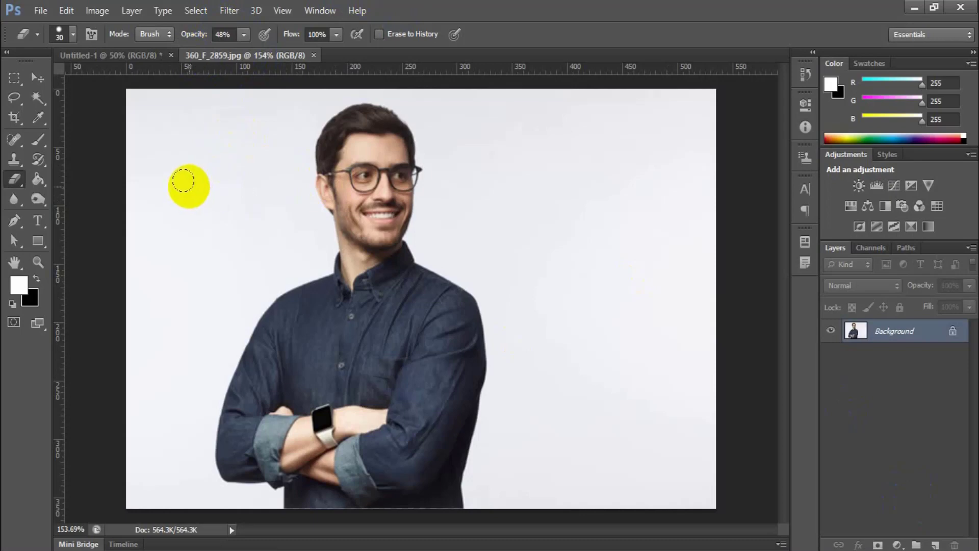
{"action": "mouse_move", "coordinate": [185, 182]}
{"action": "left_mouse_down"}
{"action": "mouse_move", "coordinate": [185, 162]}
{"action": "mouse_move", "coordinate": [205, 207]}
{"action": "mouse_move", "coordinate": [212, 144]}
{"action": "mouse_move", "coordinate": [163, 166]}
{"action": "mouse_move", "coordinate": [222, 158]}
{"action": "mouse_move", "coordinate": [226, 142]}
{"action": "mouse_move", "coordinate": [245, 151]}
{"action": "left_mouse_up"}
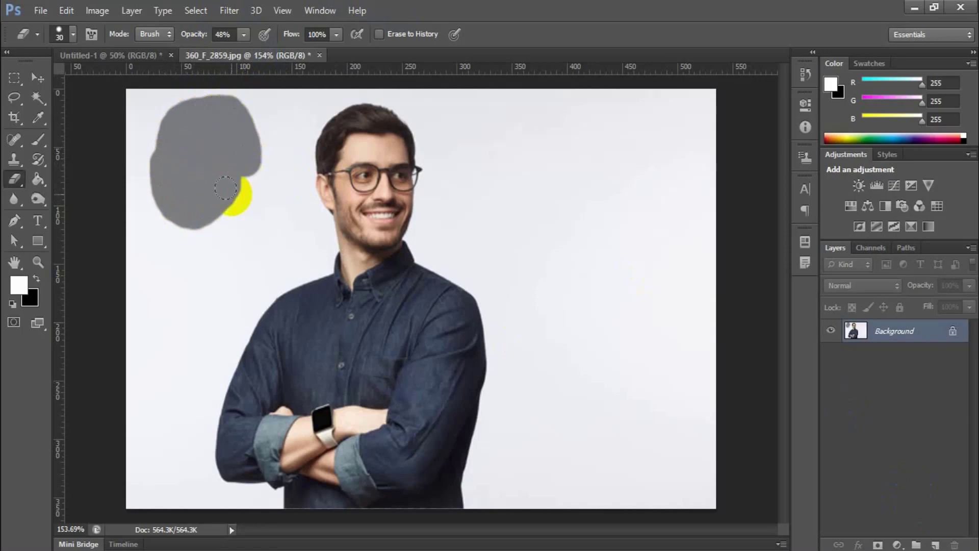
{"action": "left_click", "coordinate": [37, 296]}
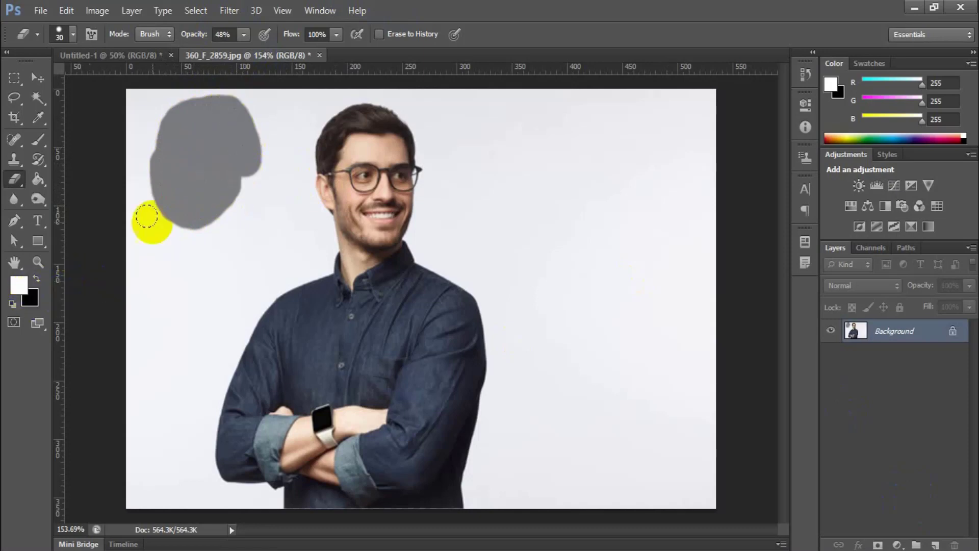
- Raise the Eraser opacity to 100% and erase across the lower part of the grey patch on the Background layer
{"action": "left_click", "coordinate": [244, 34]}
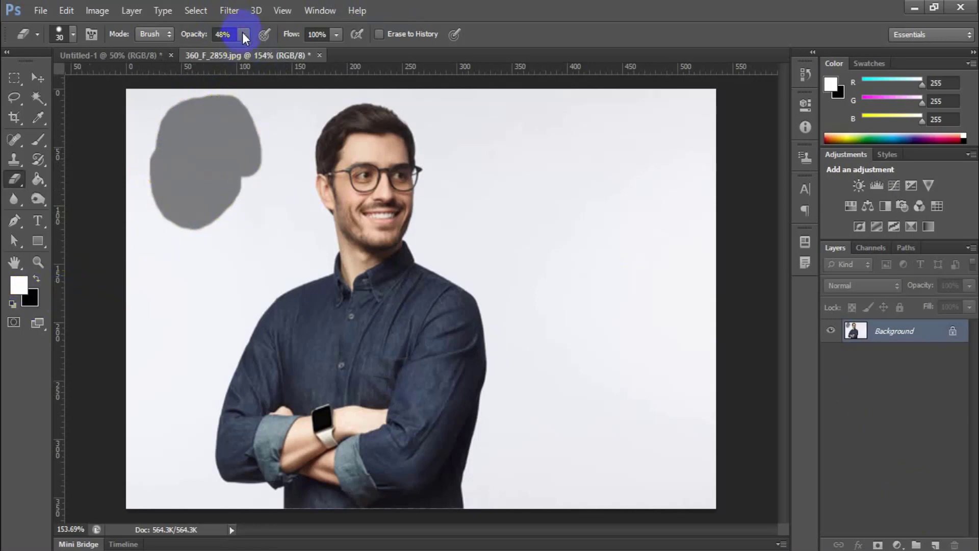
{"action": "left_click_drag", "start_coordinate": [246, 53], "coordinate": [352, 58]}
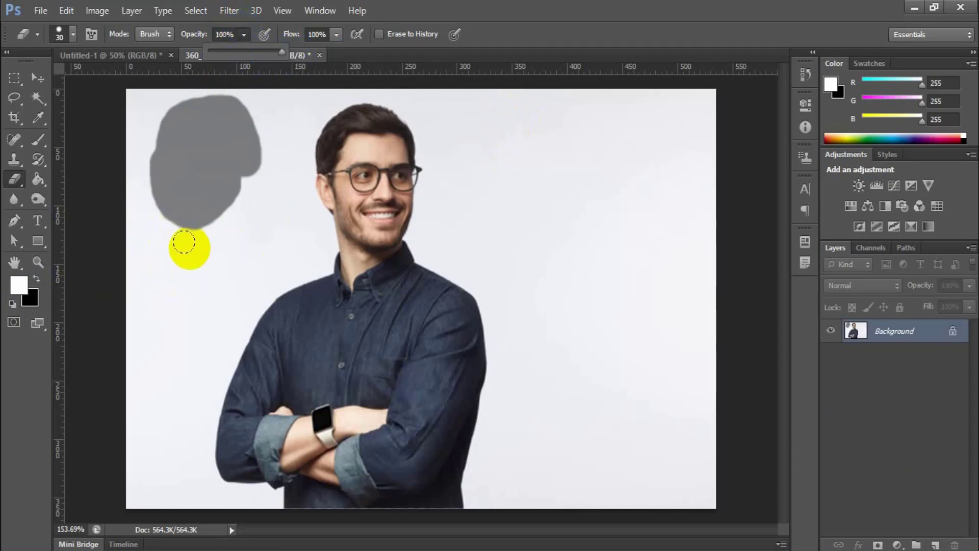
{"action": "mouse_move", "coordinate": [188, 247]}
{"action": "left_mouse_down"}
{"action": "mouse_move", "coordinate": [208, 201]}
{"action": "mouse_move", "coordinate": [191, 185]}
{"action": "mouse_move", "coordinate": [174, 197]}
{"action": "mouse_move", "coordinate": [192, 165]}
{"action": "left_mouse_up"}
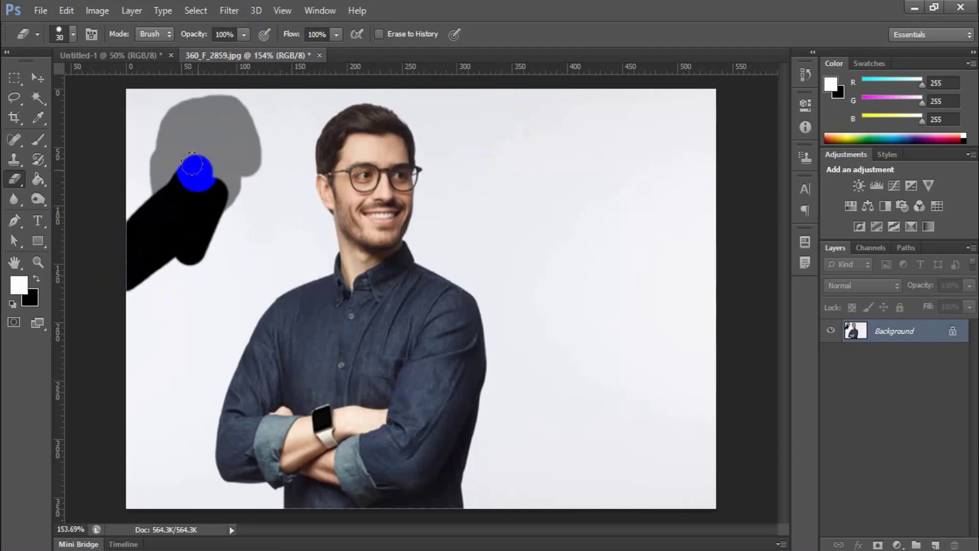
{"action": "right_click", "coordinate": [13, 183]}
{"action": "left_click", "coordinate": [64, 176]}
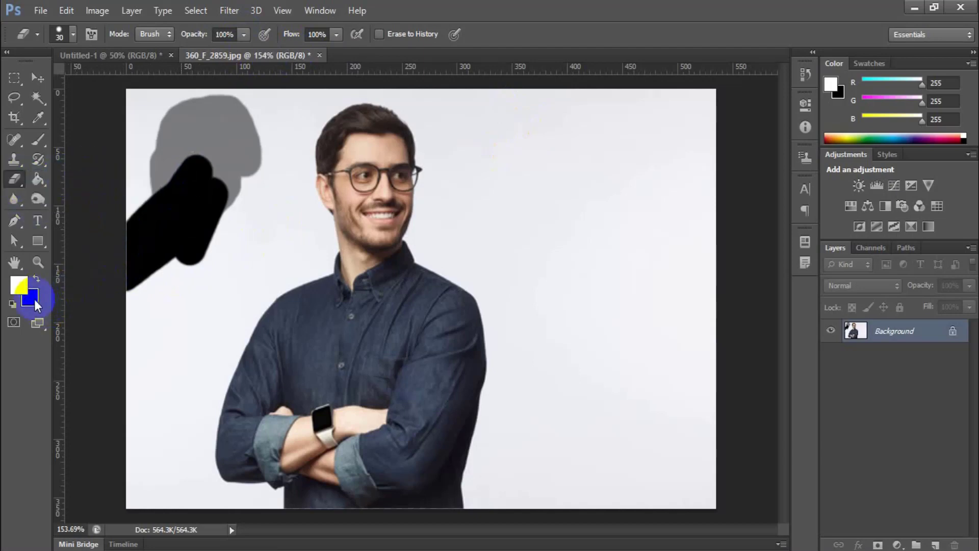
{"action": "key", "text": "d"}
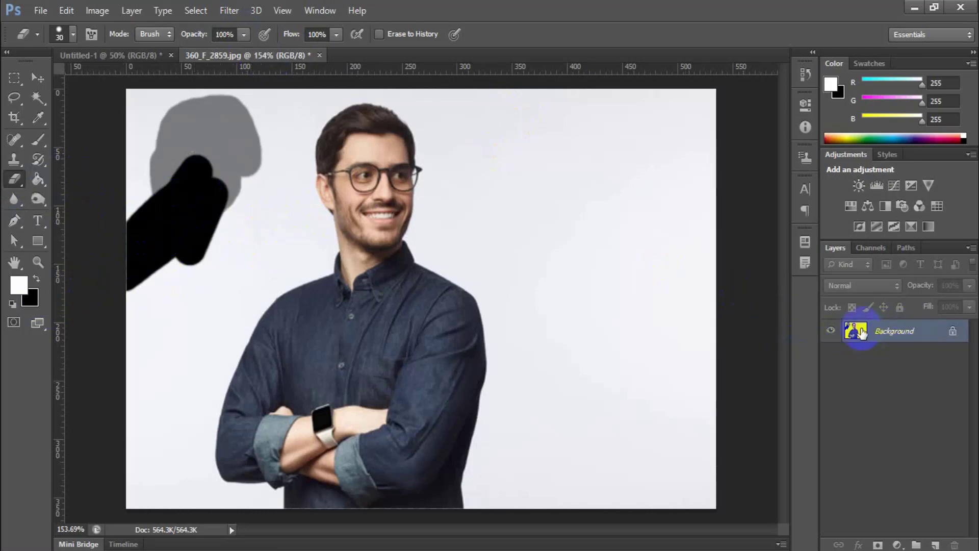
- Convert the locked Background into a regular layer named Layer 0 and erase a diagonal band through the black and grey strokes
{"action": "double_click", "coordinate": [952, 332]}
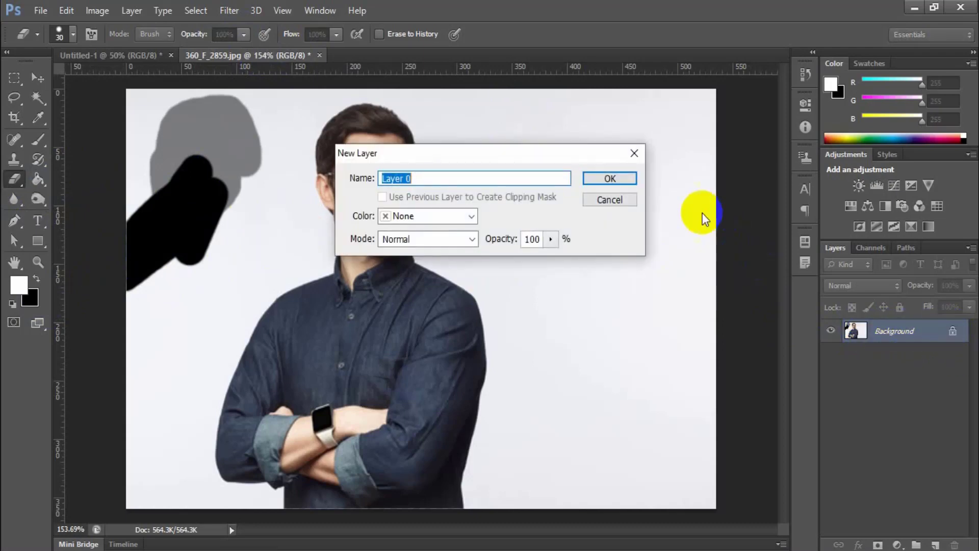
{"action": "left_click", "coordinate": [629, 179]}
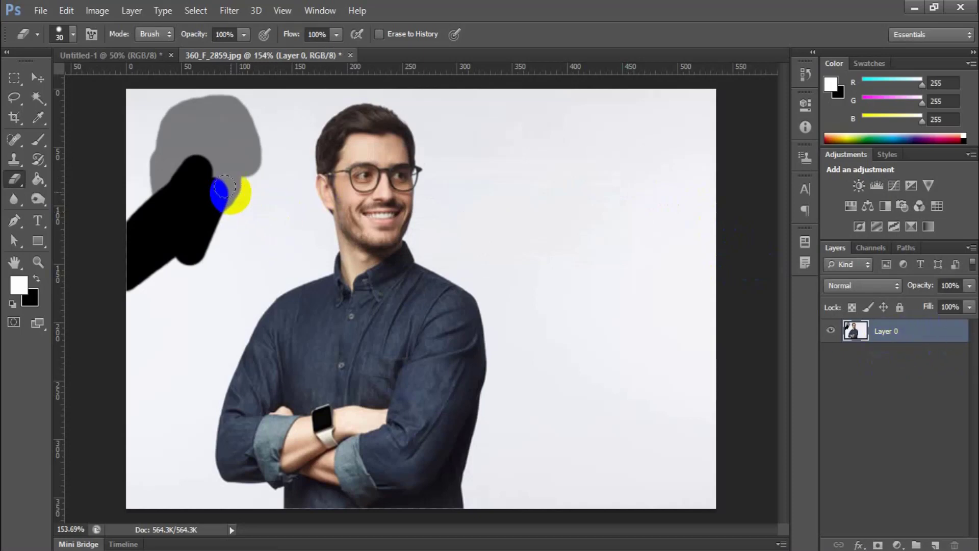
{"action": "mouse_move", "coordinate": [222, 189]}
{"action": "left_mouse_down"}
{"action": "mouse_move", "coordinate": [155, 257]}
{"action": "mouse_move", "coordinate": [205, 192]}
{"action": "mouse_move", "coordinate": [118, 270]}
{"action": "mouse_move", "coordinate": [244, 136]}
{"action": "mouse_move", "coordinate": [211, 165]}
{"action": "mouse_move", "coordinate": [173, 153]}
{"action": "mouse_move", "coordinate": [250, 103]}
{"action": "mouse_move", "coordinate": [226, 197]}
{"action": "mouse_move", "coordinate": [254, 149]}
{"action": "mouse_move", "coordinate": [169, 274]}
{"action": "mouse_move", "coordinate": [183, 236]}
{"action": "mouse_move", "coordinate": [152, 261]}
{"action": "mouse_move", "coordinate": [134, 306]}
{"action": "left_mouse_up"}
- Add a new layer beneath Layer 0 and fill it with a light blue foreground colour, RGB 73, 163, 239
{"action": "left_click", "coordinate": [935, 545]}
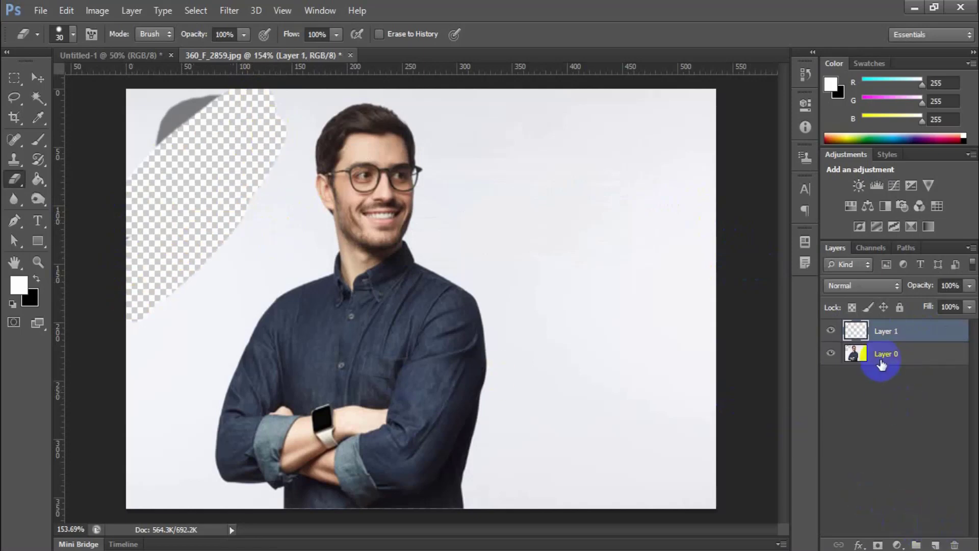
{"action": "left_click_drag", "start_coordinate": [911, 332], "coordinate": [895, 367]}
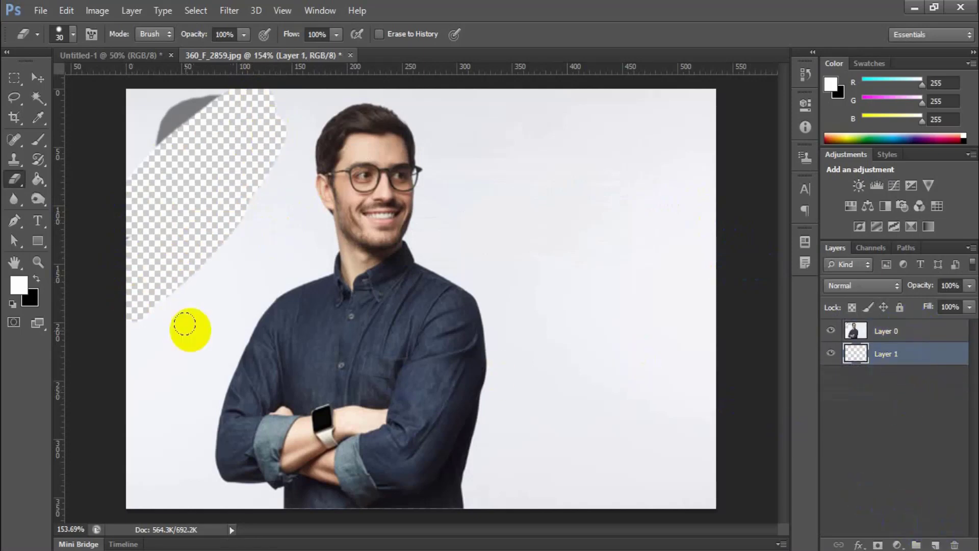
{"action": "left_click", "coordinate": [23, 290]}
{"action": "left_click", "coordinate": [597, 297]}
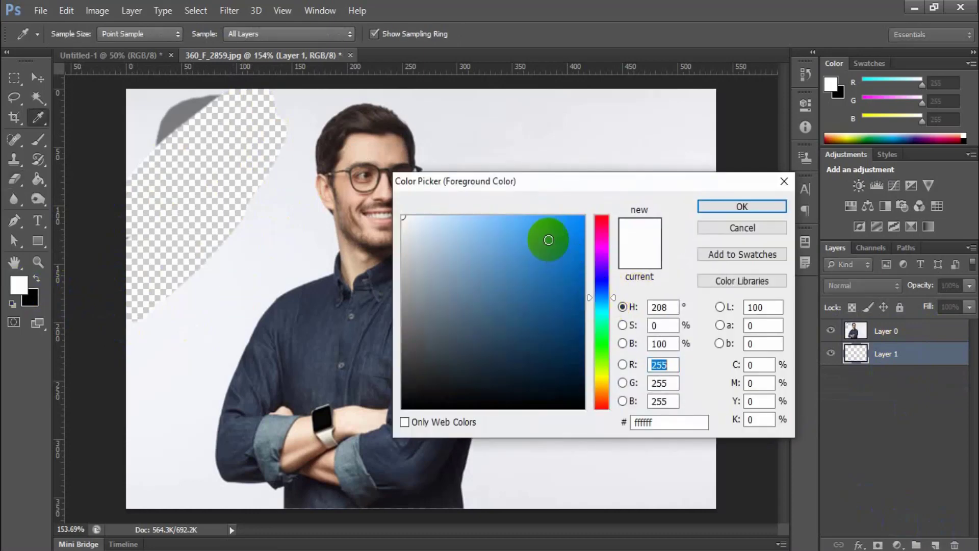
{"action": "left_click", "coordinate": [528, 228]}
{"action": "left_click", "coordinate": [750, 203]}
{"action": "key", "text": "e"}
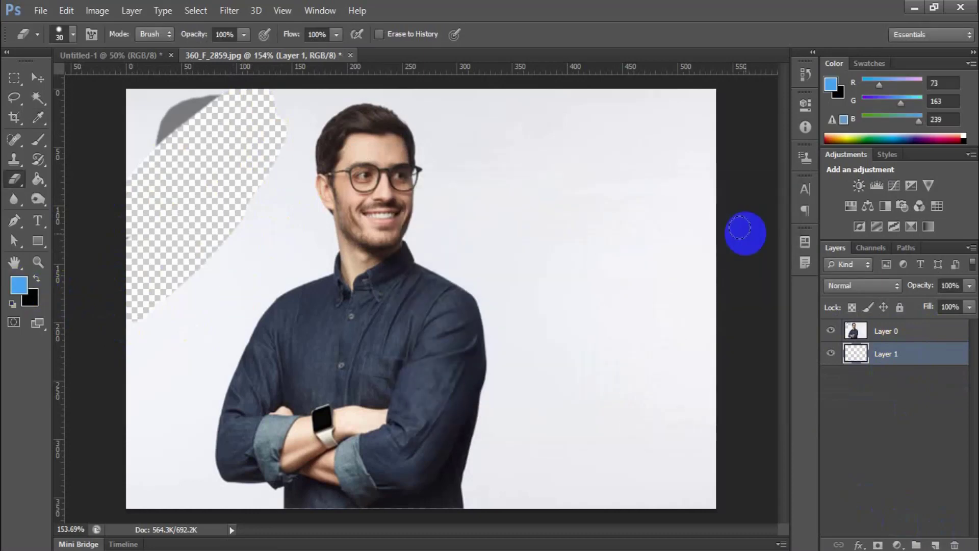
{"action": "key", "text": "alt+BackSpace"}
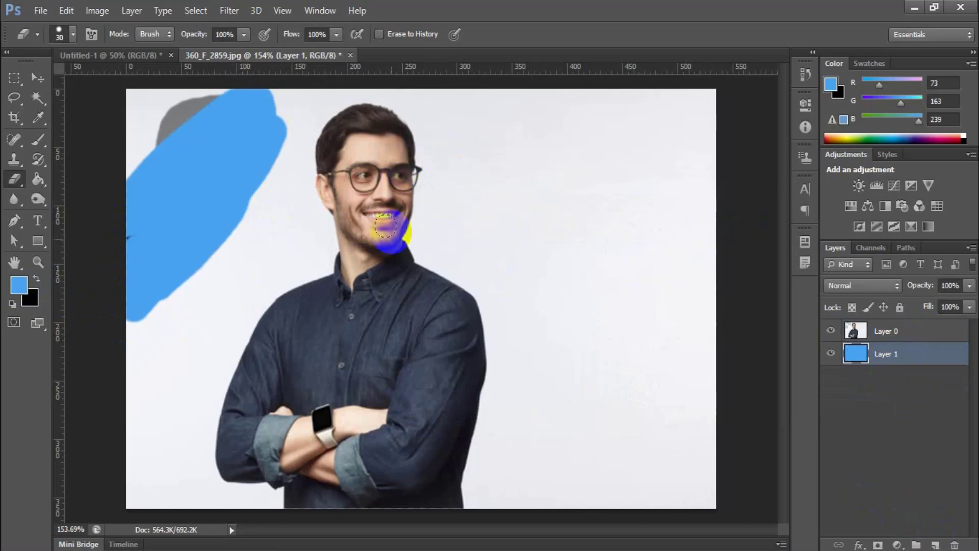
- Erase a strip of the blue layer, and erase the remaining grey area and nearby backdrop from Layer 0
{"action": "mouse_move", "coordinate": [215, 104]}
{"action": "left_mouse_down"}
{"action": "mouse_move", "coordinate": [168, 140]}
{"action": "mouse_move", "coordinate": [148, 131]}
{"action": "left_mouse_up"}
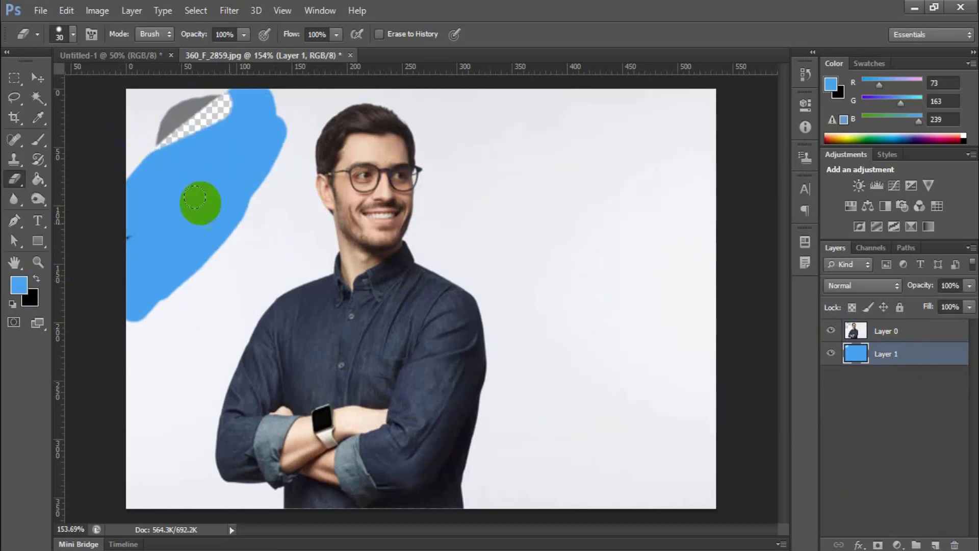
{"action": "left_click", "coordinate": [916, 331]}
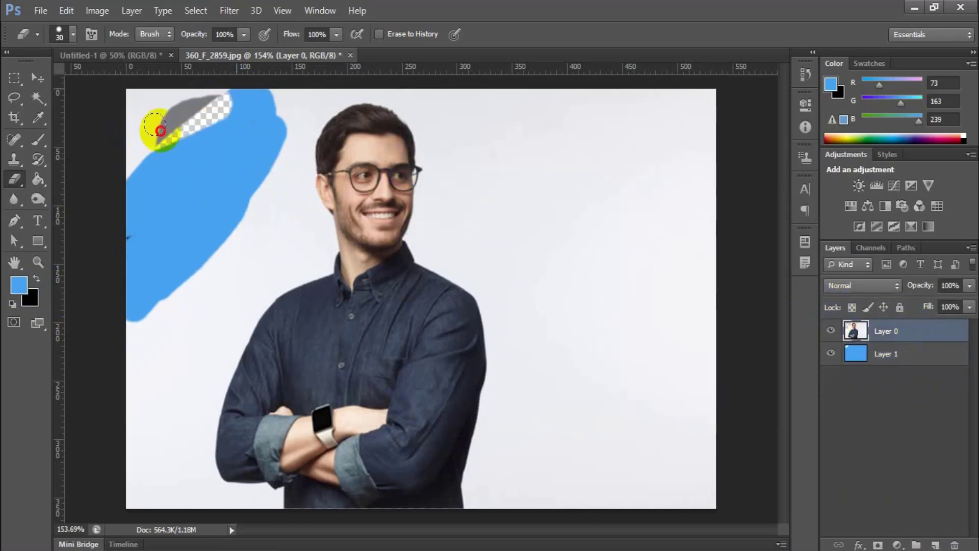
{"action": "mouse_move", "coordinate": [158, 124]}
{"action": "left_mouse_down"}
{"action": "mouse_move", "coordinate": [142, 144]}
{"action": "mouse_move", "coordinate": [185, 109]}
{"action": "mouse_move", "coordinate": [136, 105]}
{"action": "left_mouse_up"}
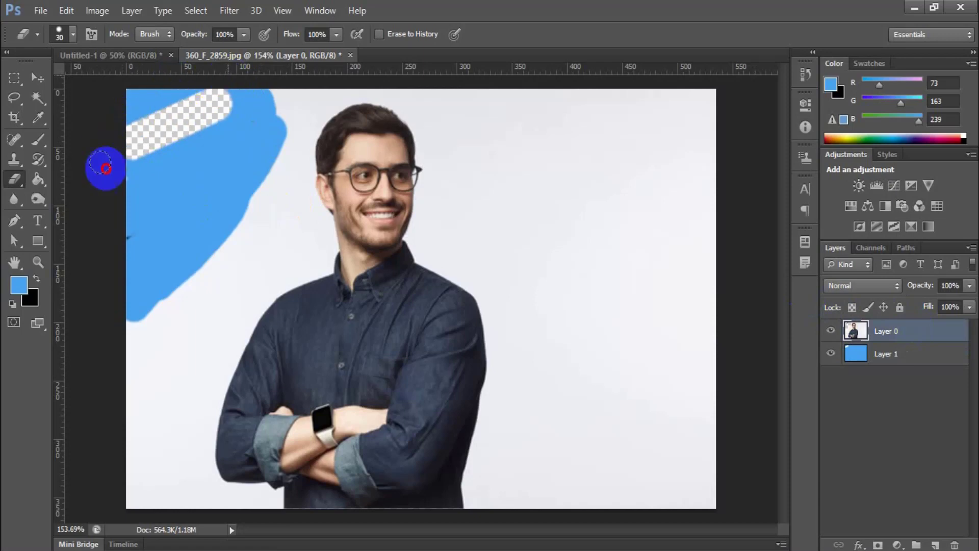
{"action": "mouse_move", "coordinate": [226, 254]}
{"action": "left_mouse_down"}
{"action": "mouse_move", "coordinate": [128, 351]}
{"action": "mouse_move", "coordinate": [174, 290]}
{"action": "mouse_move", "coordinate": [145, 295]}
{"action": "mouse_move", "coordinate": [187, 314]}
{"action": "left_mouse_up"}
- Toggle the blue layer's visibility to compare the erased area, and delete that layer
{"action": "left_click", "coordinate": [830, 354]}
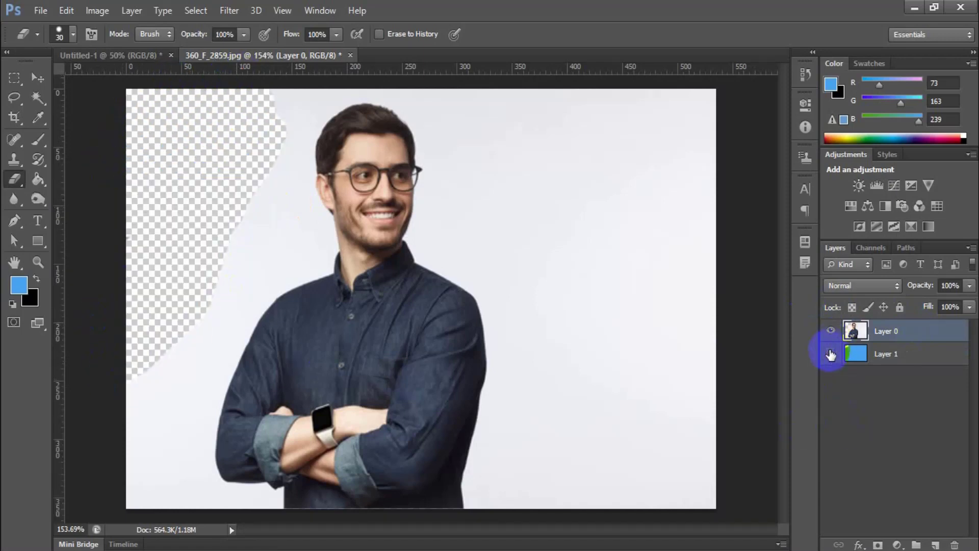
{"action": "left_click", "coordinate": [830, 354]}
{"action": "left_click", "coordinate": [831, 353]}
{"action": "left_click", "coordinate": [935, 358]}
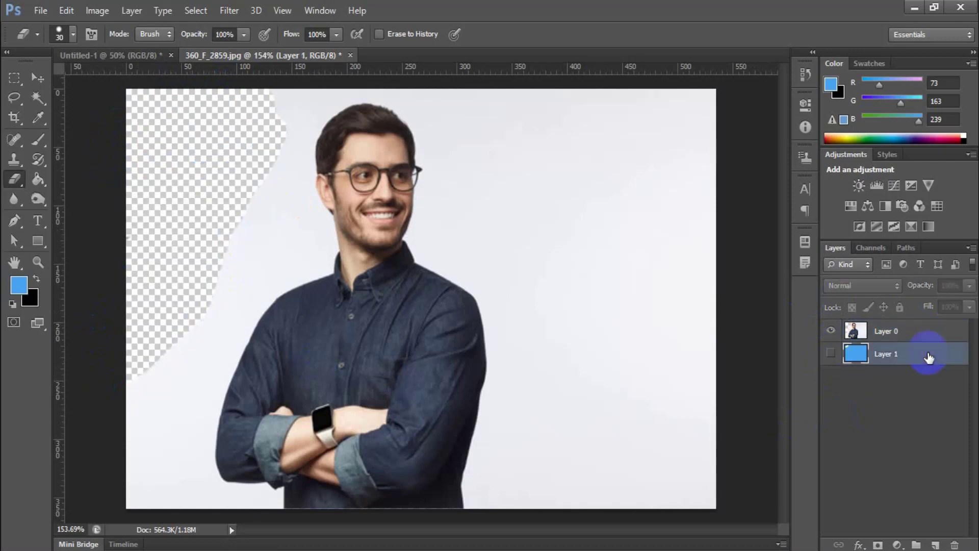
{"action": "key", "text": "Delete"}
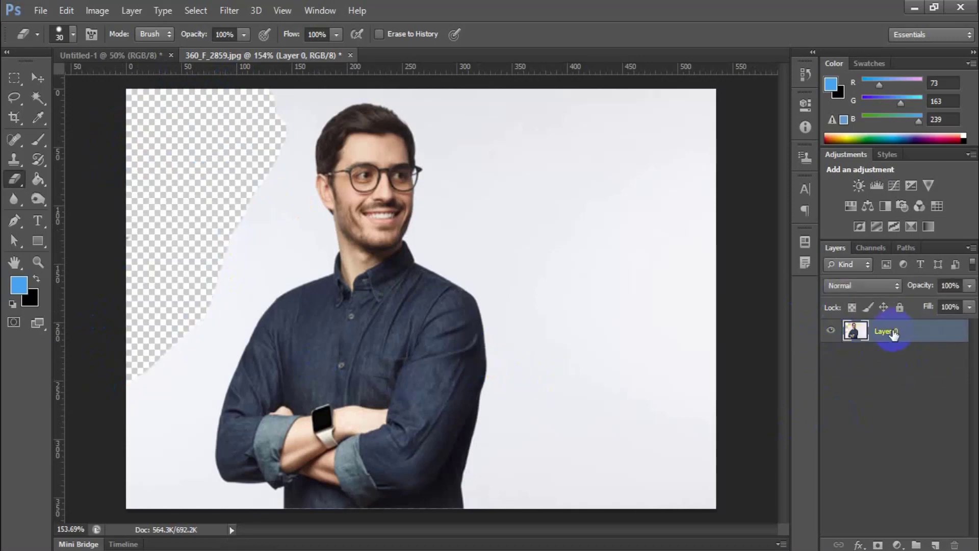
- Revert the photo 360_F_2859.jpg to its last saved version
{"action": "left_click", "coordinate": [40, 10]}
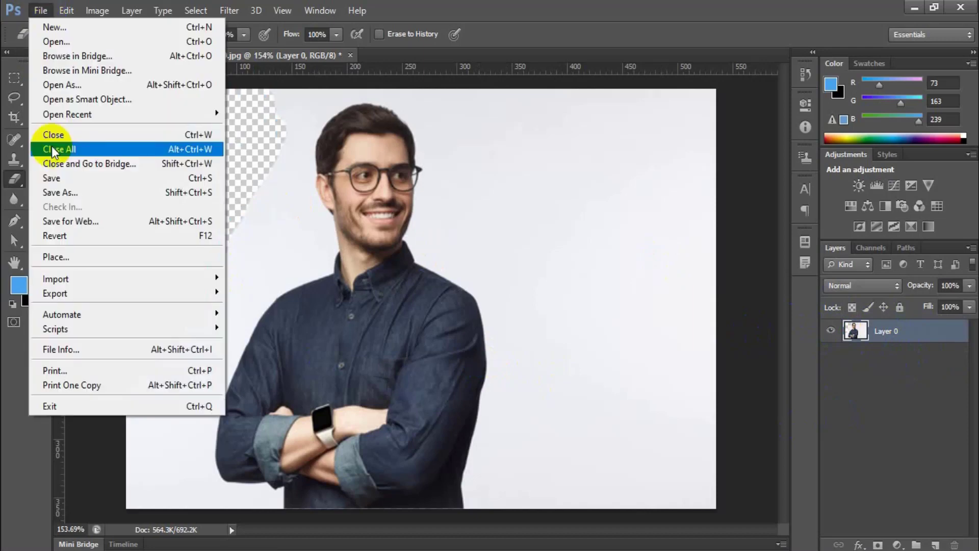
{"action": "left_click", "coordinate": [79, 237]}
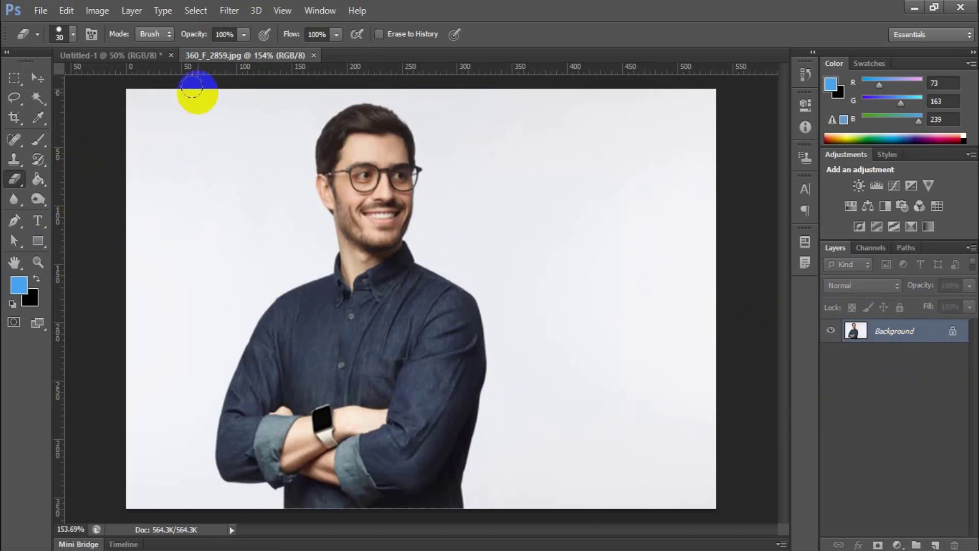
- Set the background colour to pure red and erase the upper-left corner of the locked Background layer at 100% opacity
{"action": "left_click", "coordinate": [35, 293]}
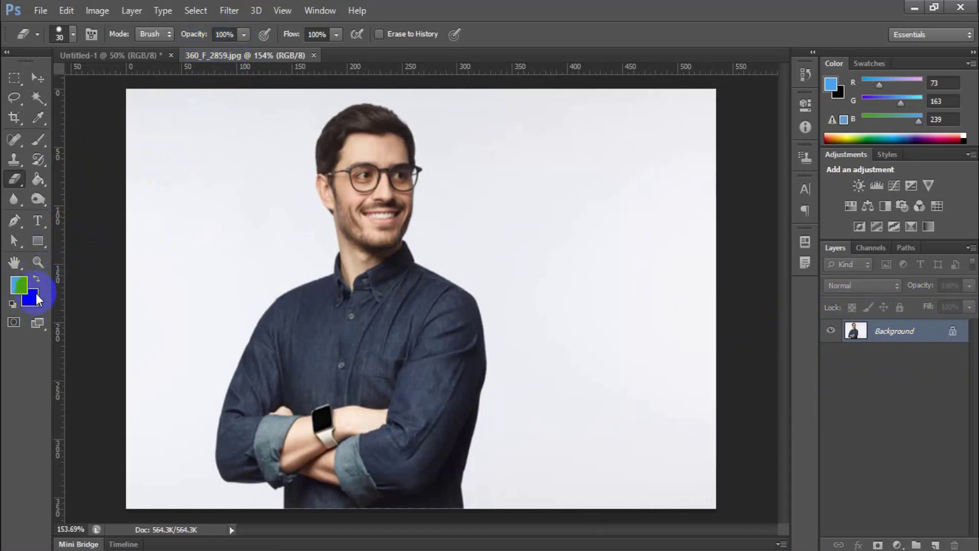
{"action": "left_click_drag", "start_coordinate": [527, 254], "coordinate": [718, 191]}
{"action": "left_click", "coordinate": [718, 203]}
{"action": "key", "text": "e"}
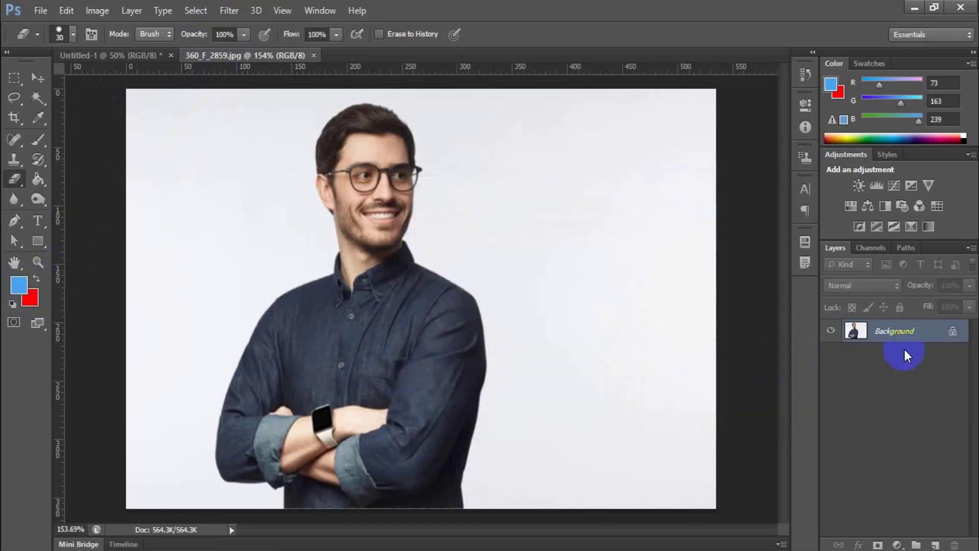
{"action": "mouse_move", "coordinate": [179, 117]}
{"action": "left_mouse_down"}
{"action": "mouse_move", "coordinate": [125, 177]}
{"action": "mouse_move", "coordinate": [174, 112]}
{"action": "mouse_move", "coordinate": [107, 161]}
{"action": "mouse_move", "coordinate": [144, 83]}
{"action": "left_mouse_up"}
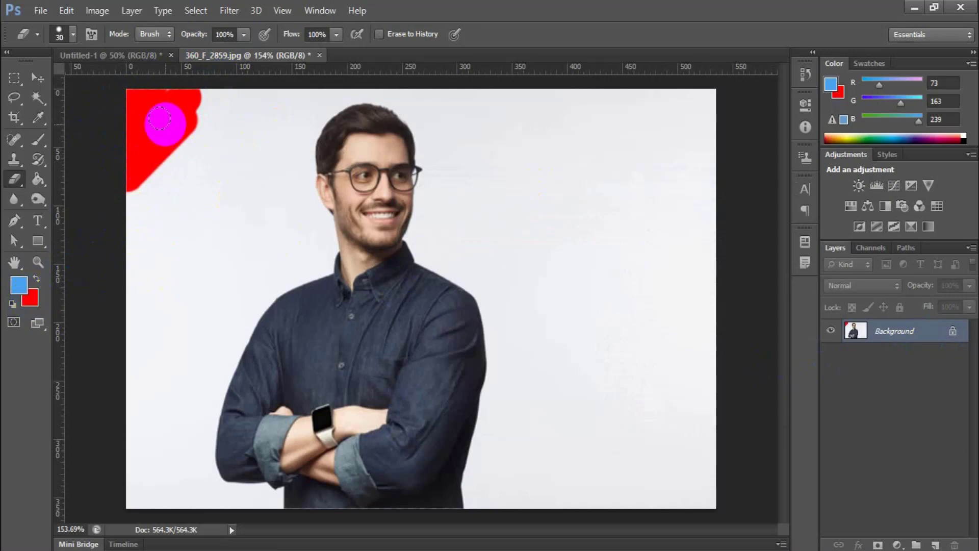
- Convert the Background into a regular layer named Layer 0 and erase the red upper-left corner and its surroundings
{"action": "double_click", "coordinate": [952, 333]}
{"action": "left_click", "coordinate": [597, 183]}
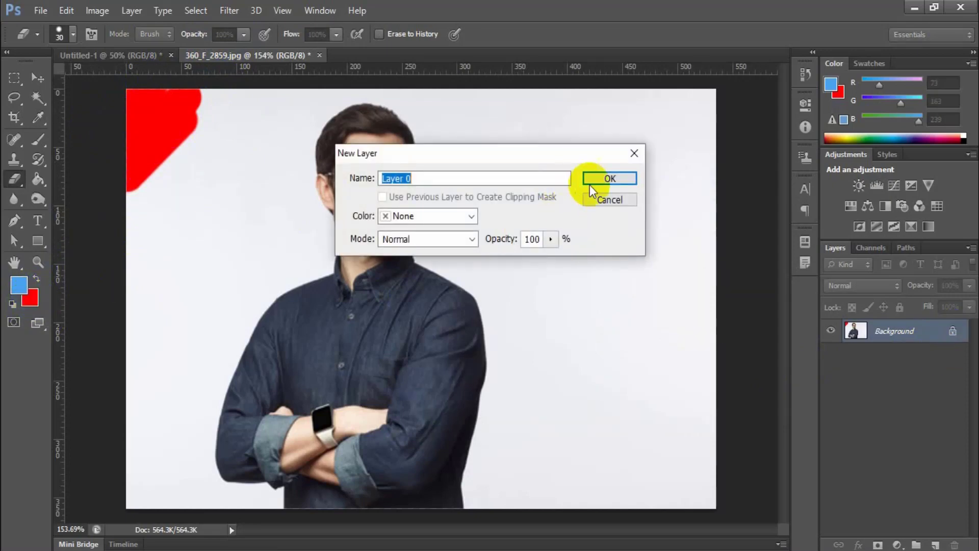
{"action": "mouse_move", "coordinate": [194, 98]}
{"action": "left_mouse_down"}
{"action": "mouse_move", "coordinate": [110, 169]}
{"action": "mouse_move", "coordinate": [193, 91]}
{"action": "mouse_move", "coordinate": [112, 213]}
{"action": "mouse_move", "coordinate": [173, 131]}
{"action": "mouse_move", "coordinate": [67, 204]}
{"action": "mouse_move", "coordinate": [184, 76]}
{"action": "mouse_move", "coordinate": [100, 156]}
{"action": "mouse_move", "coordinate": [155, 74]}
{"action": "mouse_move", "coordinate": [95, 108]}
{"action": "mouse_move", "coordinate": [244, 84]}
{"action": "mouse_move", "coordinate": [201, 119]}
{"action": "mouse_move", "coordinate": [244, 79]}
{"action": "mouse_move", "coordinate": [267, 80]}
{"action": "mouse_move", "coordinate": [174, 168]}
{"action": "mouse_move", "coordinate": [80, 287]}
{"action": "mouse_move", "coordinate": [141, 197]}
{"action": "mouse_move", "coordinate": [81, 293]}
{"action": "mouse_move", "coordinate": [134, 170]}
{"action": "mouse_move", "coordinate": [165, 146]}
{"action": "left_mouse_up"}
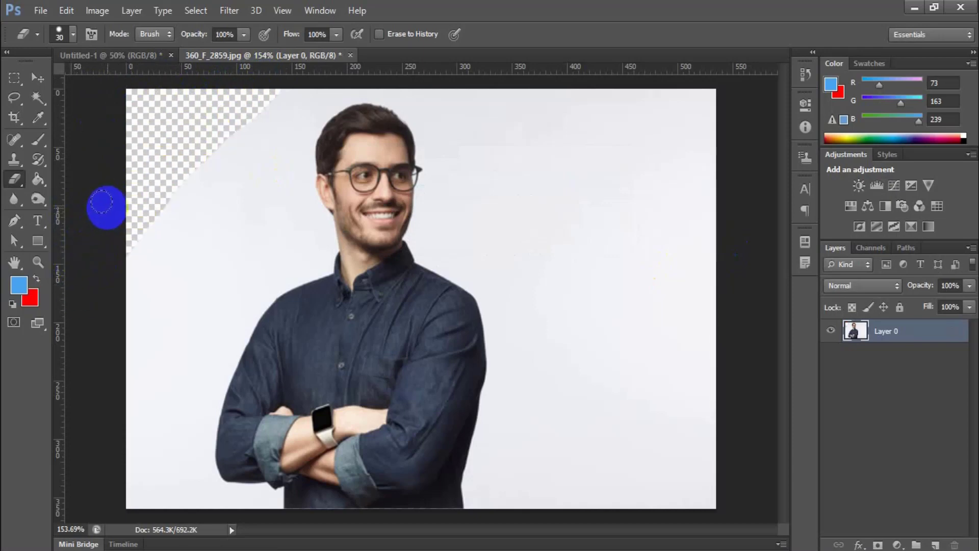
{"action": "mouse_move", "coordinate": [120, 191]}
{"action": "left_mouse_down"}
{"action": "mouse_move", "coordinate": [144, 179]}
{"action": "mouse_move", "coordinate": [206, 121]}
{"action": "mouse_move", "coordinate": [157, 153]}
{"action": "mouse_move", "coordinate": [187, 120]}
{"action": "left_mouse_up"}
- Set the Eraser opacity to 50% and erase a diagonal band of the backdrop between the transparent corner and the man
{"action": "left_click", "coordinate": [243, 34]}
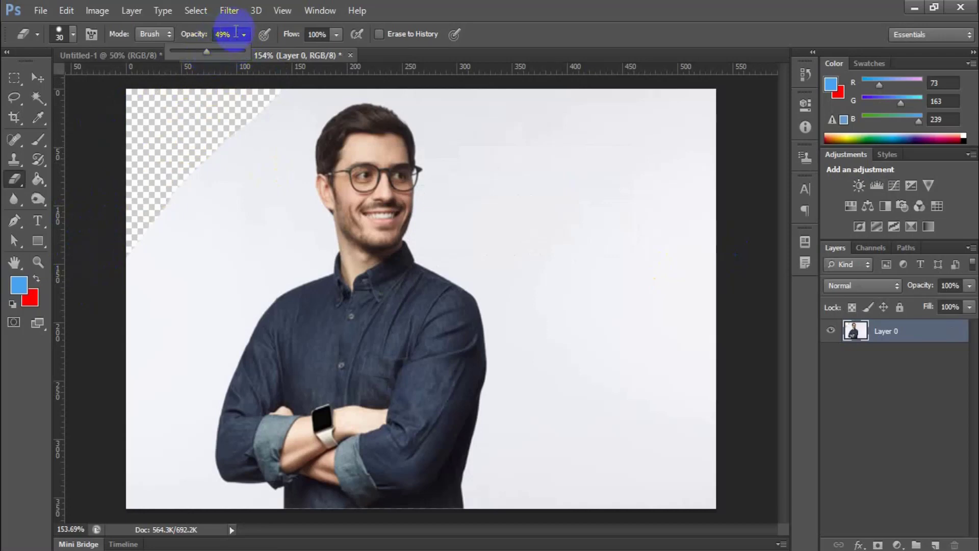
{"action": "left_click", "coordinate": [223, 35]}
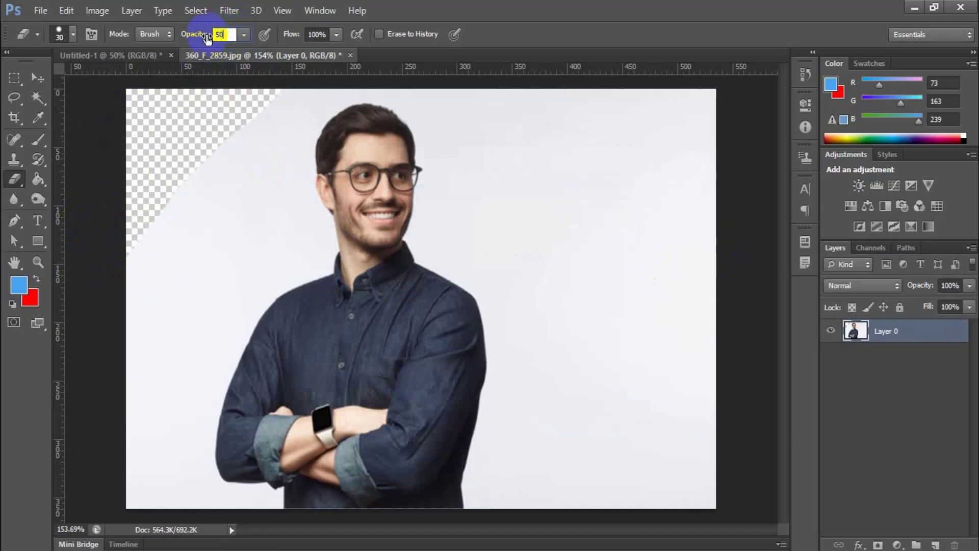
{"action": "type", "text": "50"}
{"action": "key", "text": "Return"}
{"action": "mouse_move", "coordinate": [151, 217]}
{"action": "left_mouse_down"}
{"action": "mouse_move", "coordinate": [158, 241]}
{"action": "mouse_move", "coordinate": [240, 229]}
{"action": "mouse_move", "coordinate": [203, 114]}
{"action": "left_mouse_up"}
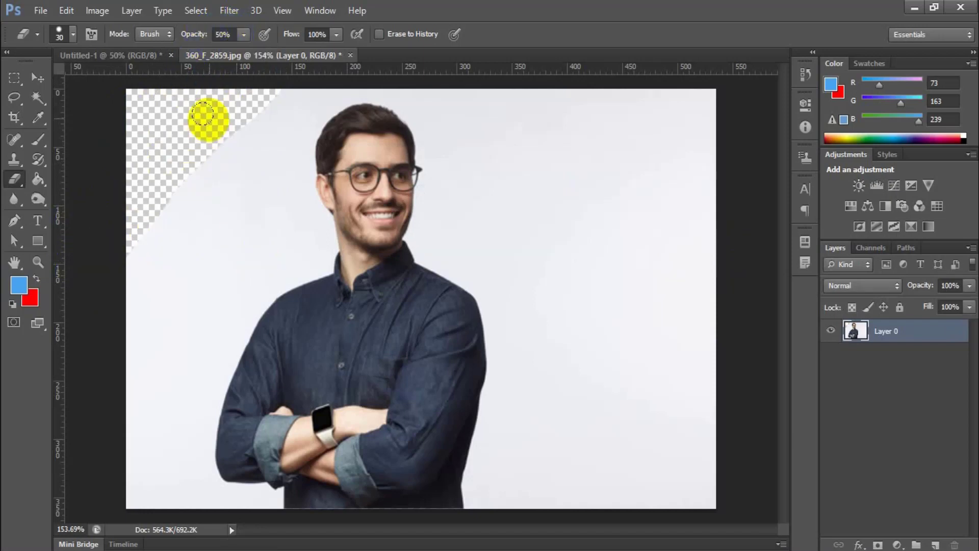
{"action": "mouse_move", "coordinate": [248, 219]}
{"action": "left_mouse_down"}
{"action": "mouse_move", "coordinate": [168, 307]}
{"action": "mouse_move", "coordinate": [232, 229]}
{"action": "mouse_move", "coordinate": [166, 277]}
{"action": "mouse_move", "coordinate": [250, 185]}
{"action": "mouse_move", "coordinate": [271, 216]}
{"action": "mouse_move", "coordinate": [240, 245]}
{"action": "left_mouse_up"}
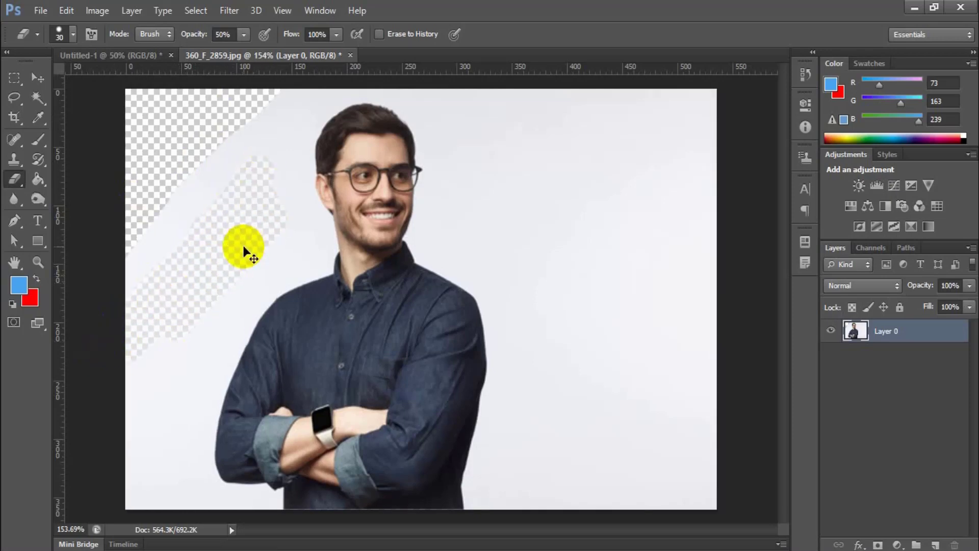
- Add a new empty layer above Layer 0
{"action": "key", "text": "ctrl+plus"}
{"action": "left_click_drag", "start_coordinate": [447, 534], "coordinate": [409, 533]}
{"action": "scroll", "coordinate": [343, 367], "scroll_direction": "up", "scroll_amount": 5}
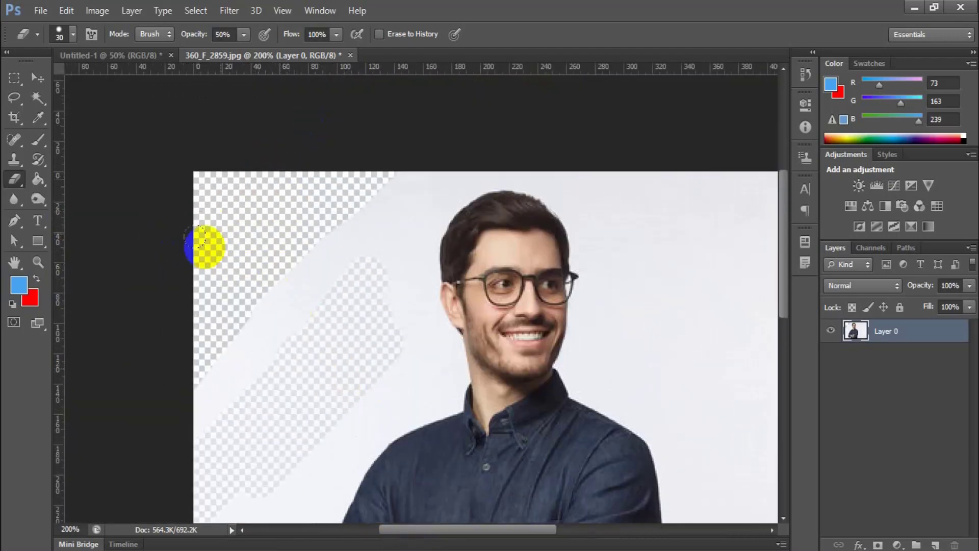
{"action": "scroll", "coordinate": [208, 245], "scroll_direction": "down", "scroll_amount": 3}
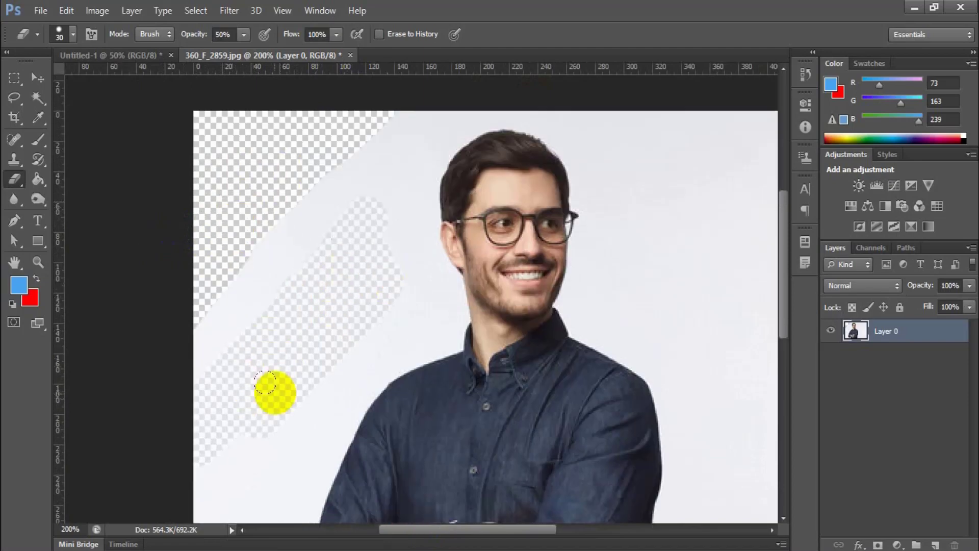
{"action": "left_click", "coordinate": [934, 545]}
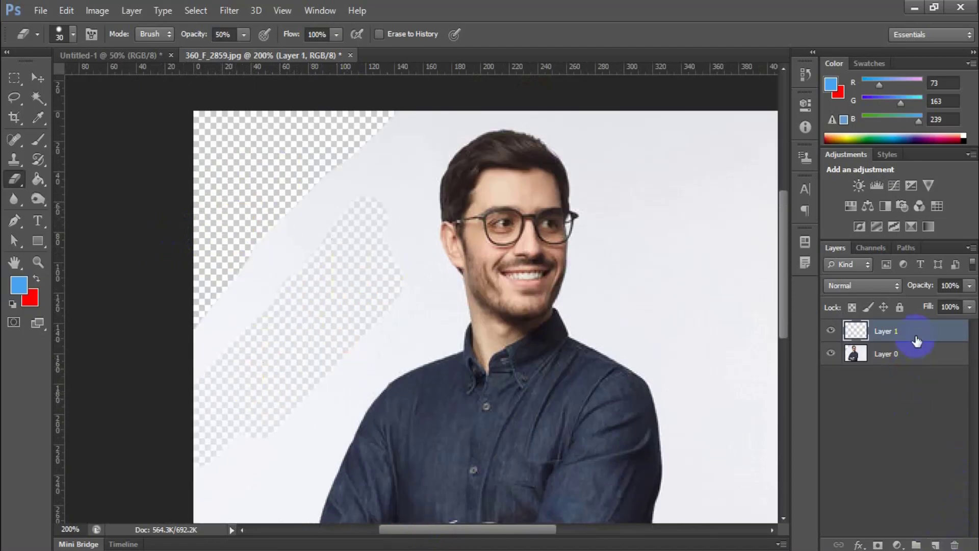
- Move Layer 1 beneath Layer 0, fill it with the red background colour and erase a patch within the semi-transparent band at 50% opacity
{"action": "left_click_drag", "start_coordinate": [918, 339], "coordinate": [916, 386]}
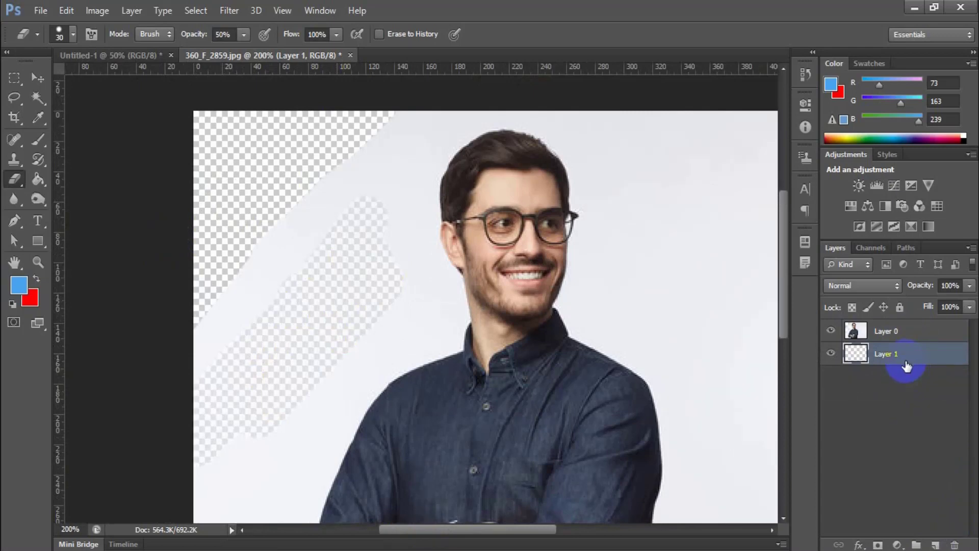
{"action": "key", "text": "ctrl+BackSpace"}
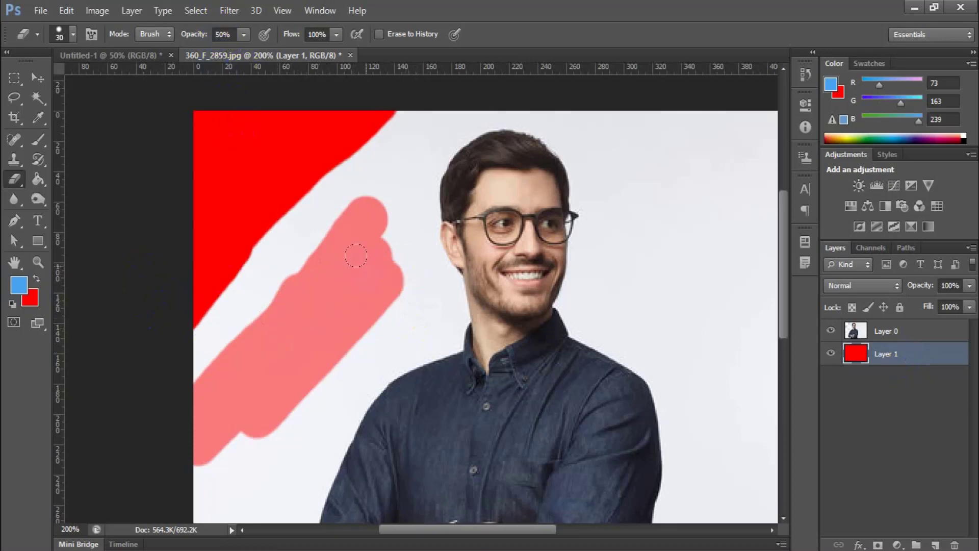
{"action": "mouse_move", "coordinate": [322, 302]}
{"action": "left_mouse_down"}
{"action": "mouse_move", "coordinate": [382, 255]}
{"action": "mouse_move", "coordinate": [292, 351]}
{"action": "left_mouse_up"}
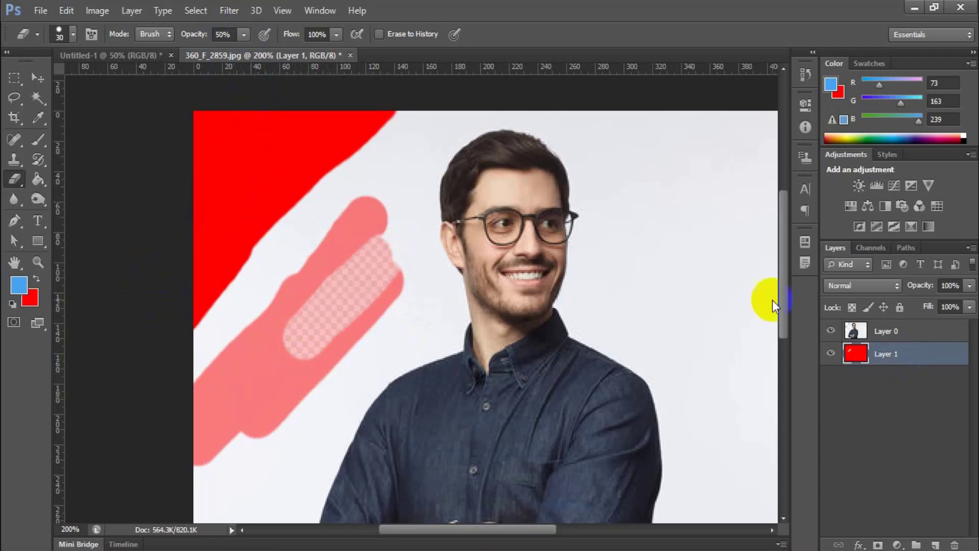
- Delete Layer 1 and erase the semi-transparent band and surrounding backdrop on Layer 0 with the Eraser at 100% opacity
{"action": "key", "text": "Delete"}
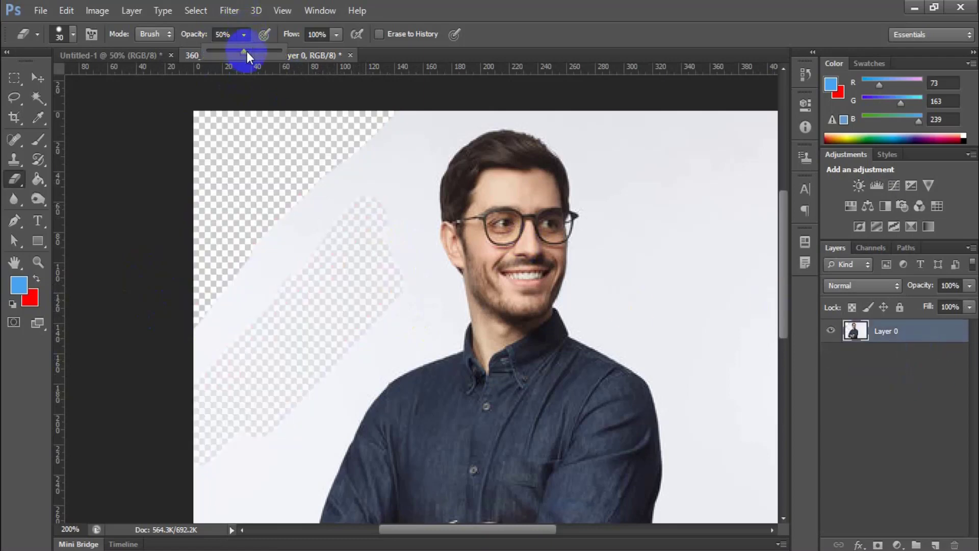
{"action": "left_click_drag", "start_coordinate": [244, 52], "coordinate": [473, 38]}
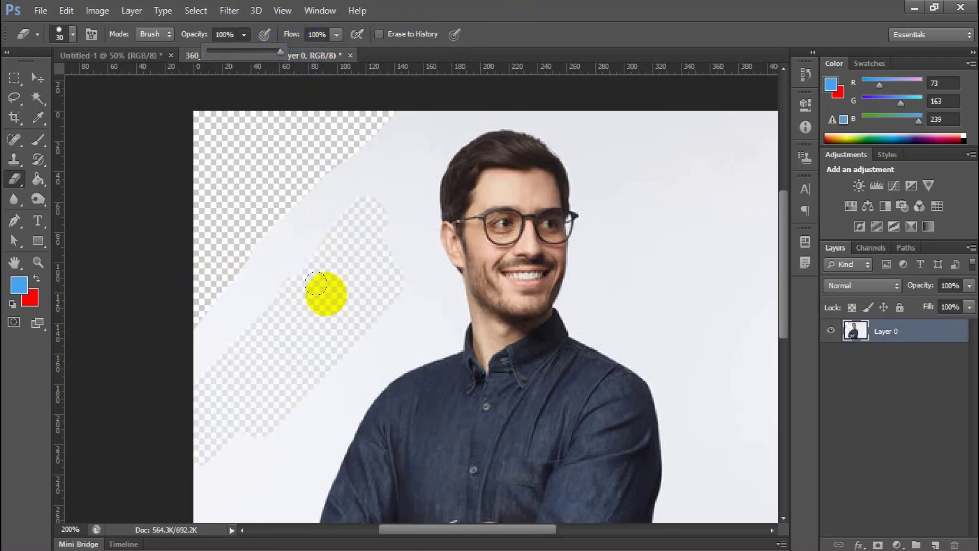
{"action": "left_click", "coordinate": [14, 180]}
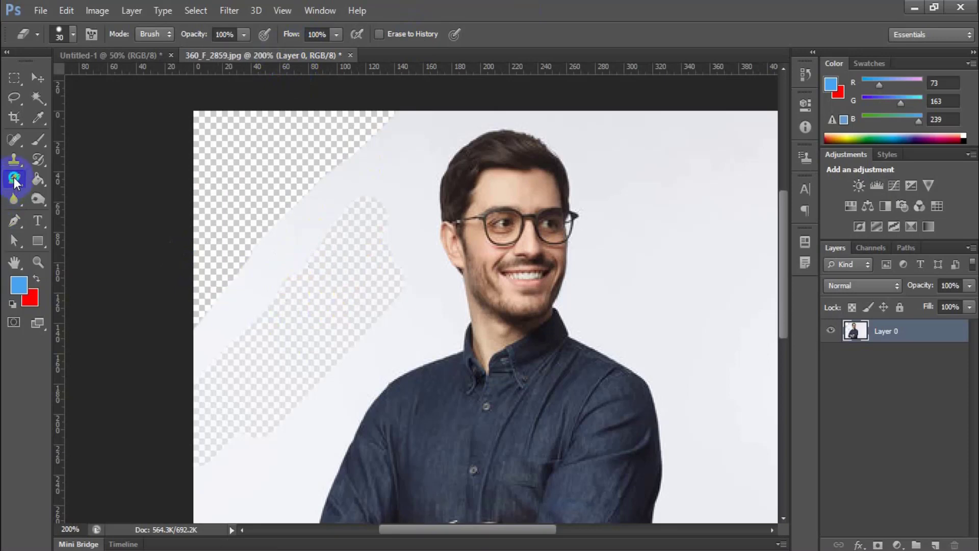
{"action": "left_click", "coordinate": [105, 176]}
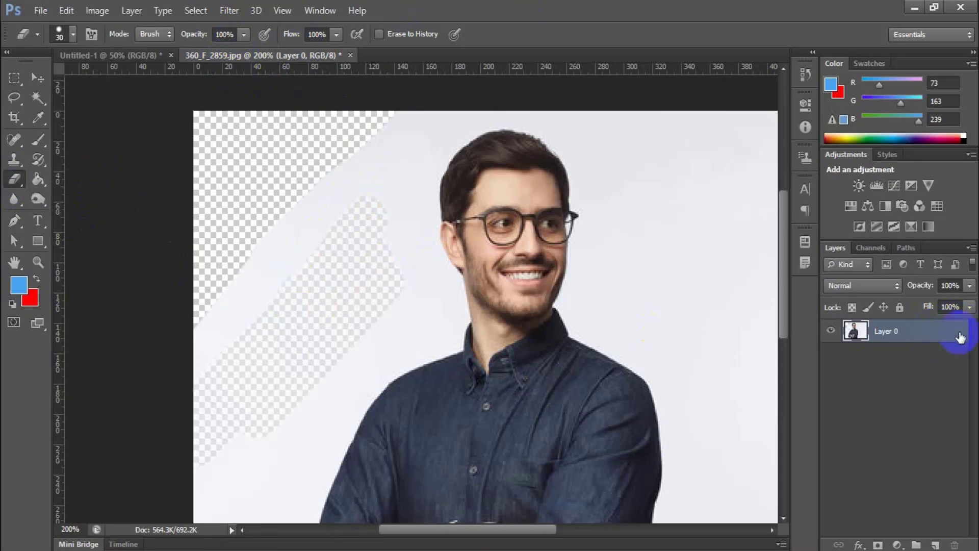
{"action": "mouse_move", "coordinate": [326, 209]}
{"action": "left_mouse_down"}
{"action": "mouse_move", "coordinate": [247, 369]}
{"action": "mouse_move", "coordinate": [372, 216]}
{"action": "mouse_move", "coordinate": [307, 333]}
{"action": "mouse_move", "coordinate": [276, 330]}
{"action": "mouse_move", "coordinate": [221, 385]}
{"action": "mouse_move", "coordinate": [196, 443]}
{"action": "mouse_move", "coordinate": [351, 319]}
{"action": "mouse_move", "coordinate": [160, 376]}
{"action": "mouse_move", "coordinate": [256, 345]}
{"action": "mouse_move", "coordinate": [359, 186]}
{"action": "mouse_move", "coordinate": [283, 143]}
{"action": "left_mouse_up"}
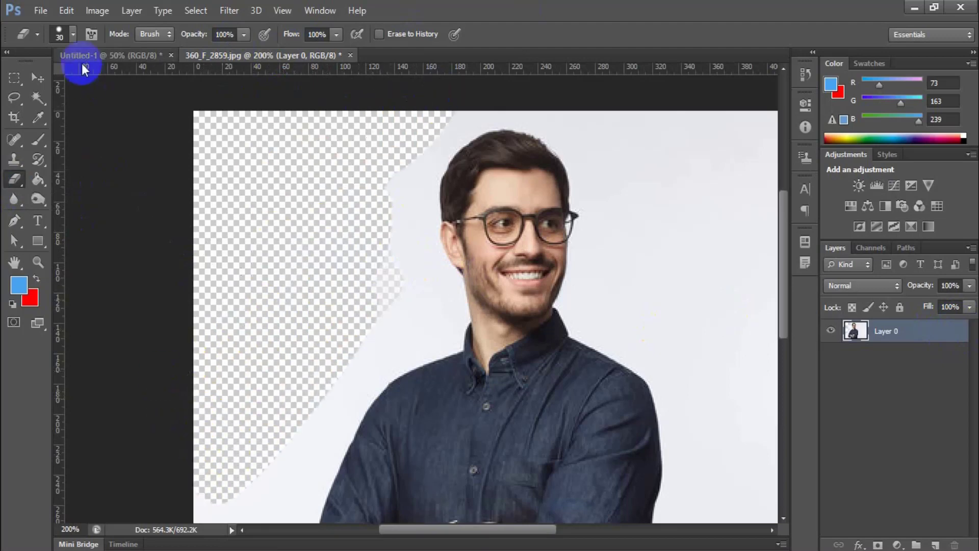
- Erase a long strip of backdrop on the side the man faces with a 30 px hard round brush at 100% hardness
{"action": "left_click", "coordinate": [75, 32]}
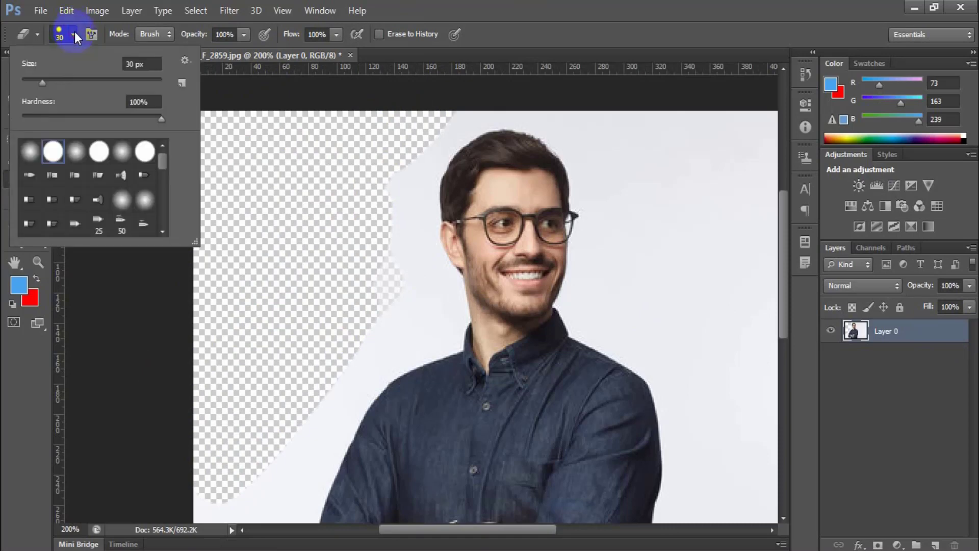
{"action": "left_click", "coordinate": [74, 31]}
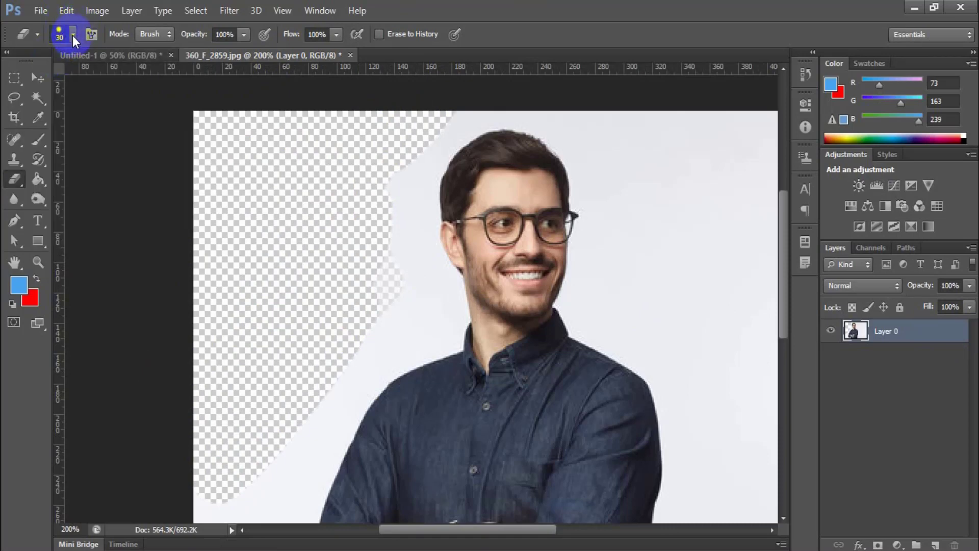
{"action": "left_click", "coordinate": [74, 35]}
{"action": "left_click", "coordinate": [53, 152]}
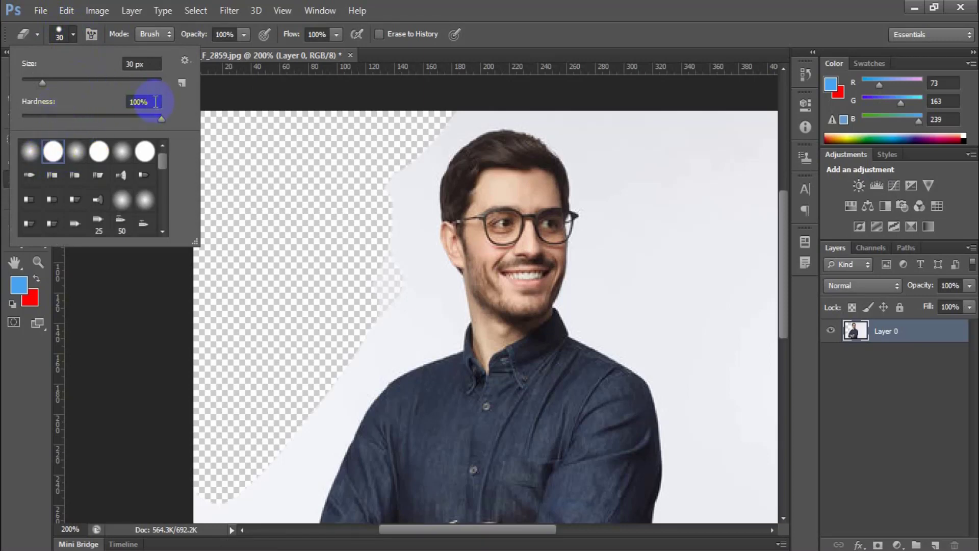
{"action": "left_click", "coordinate": [341, 153]}
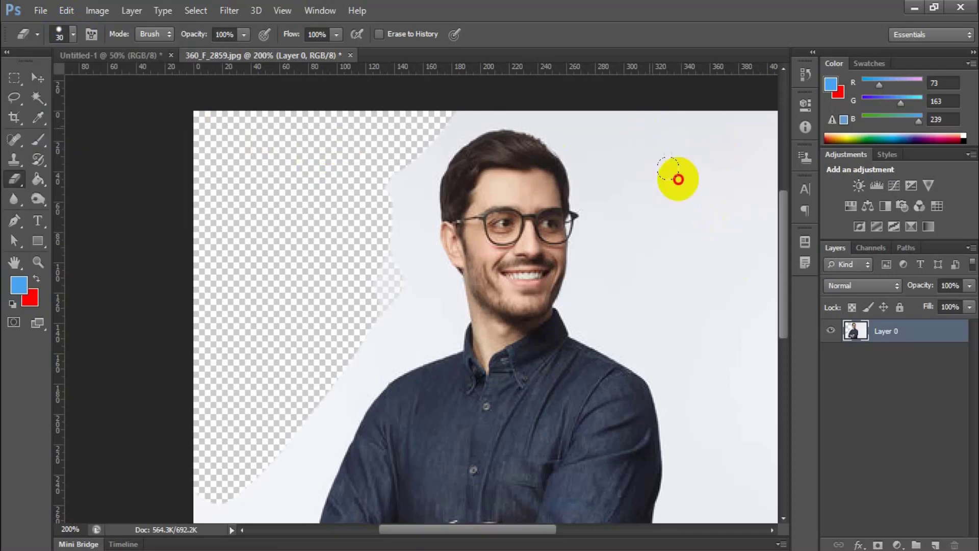
{"action": "mouse_move", "coordinate": [678, 179]}
{"action": "left_mouse_down"}
{"action": "mouse_move", "coordinate": [634, 37]}
{"action": "mouse_move", "coordinate": [645, 187]}
{"action": "left_mouse_up"}
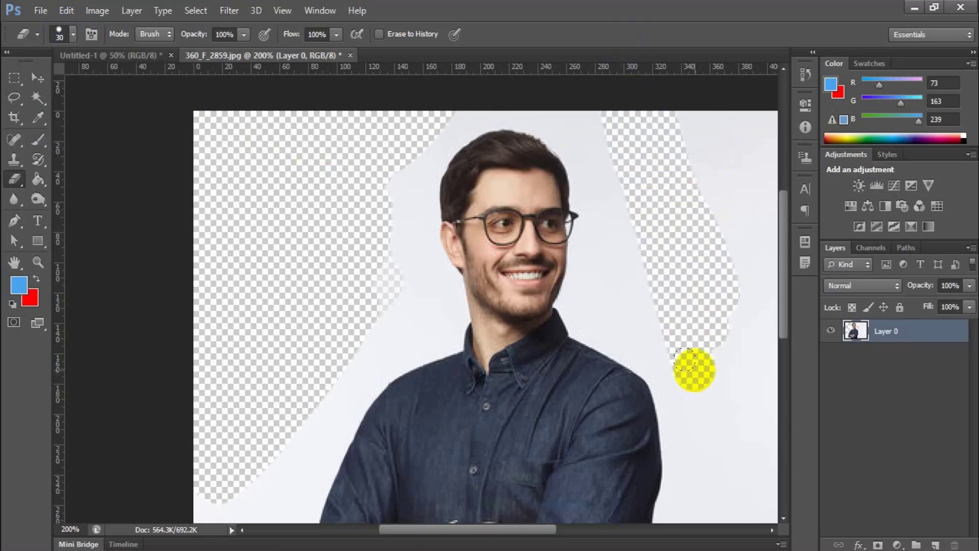
- Extend the erased strip slightly along its edge nearest the man's face
{"action": "key", "text": "ctrl+plus"}
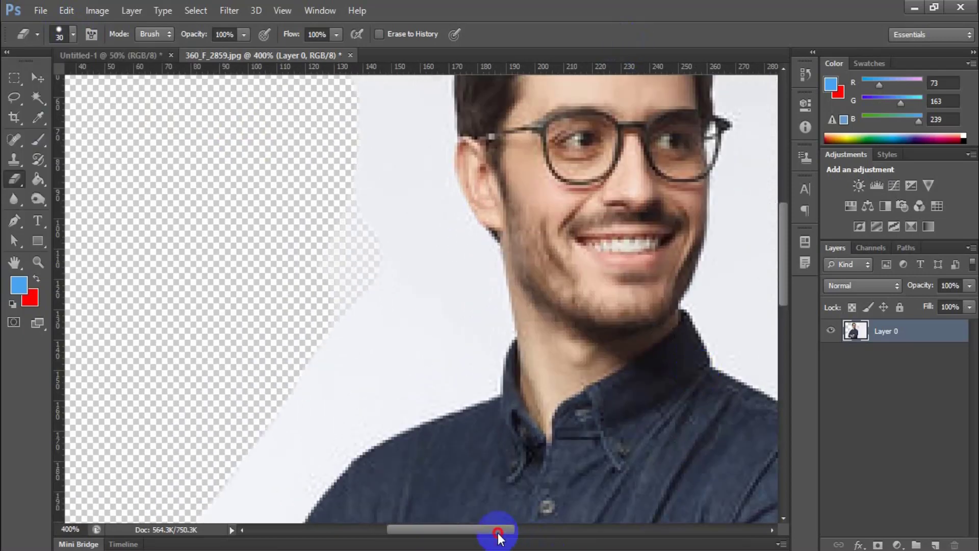
{"action": "left_click_drag", "start_coordinate": [499, 533], "coordinate": [590, 530]}
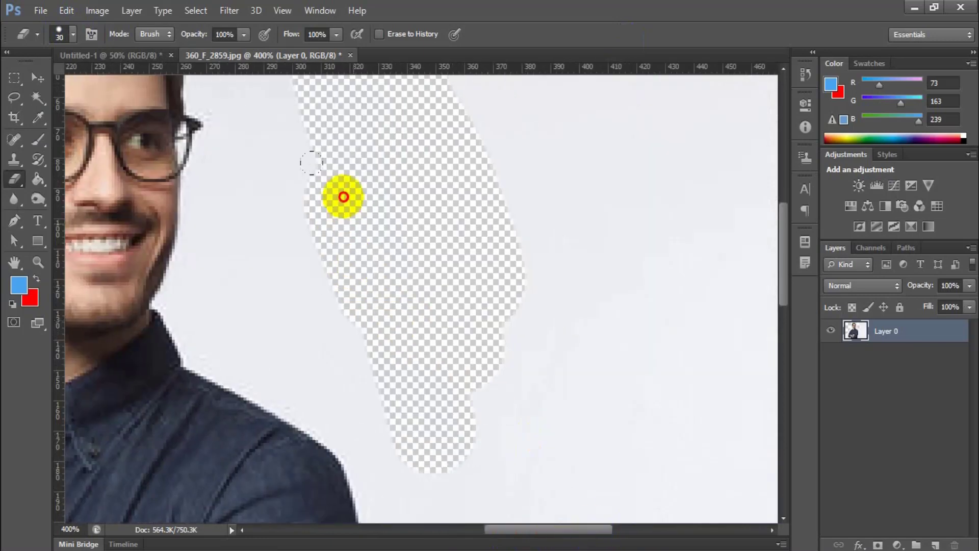
{"action": "mouse_move", "coordinate": [311, 162]}
{"action": "left_mouse_down"}
{"action": "mouse_move", "coordinate": [350, 280]}
{"action": "mouse_move", "coordinate": [306, 207]}
{"action": "left_mouse_up"}
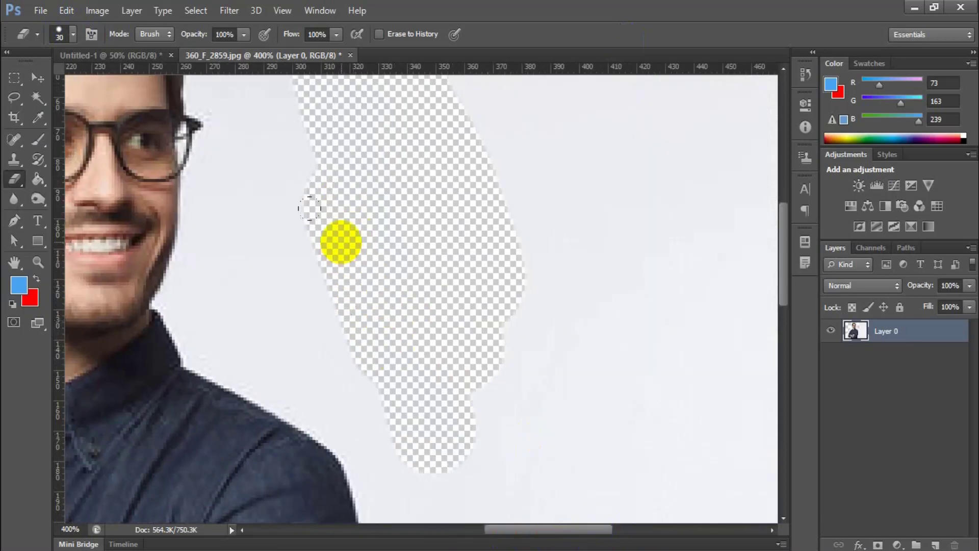
- Set the Eraser to a 30 px soft round brush at 0% hardness and erase an oval patch beyond the hard-edged strip
{"action": "left_click", "coordinate": [72, 35]}
{"action": "left_click", "coordinate": [53, 150]}
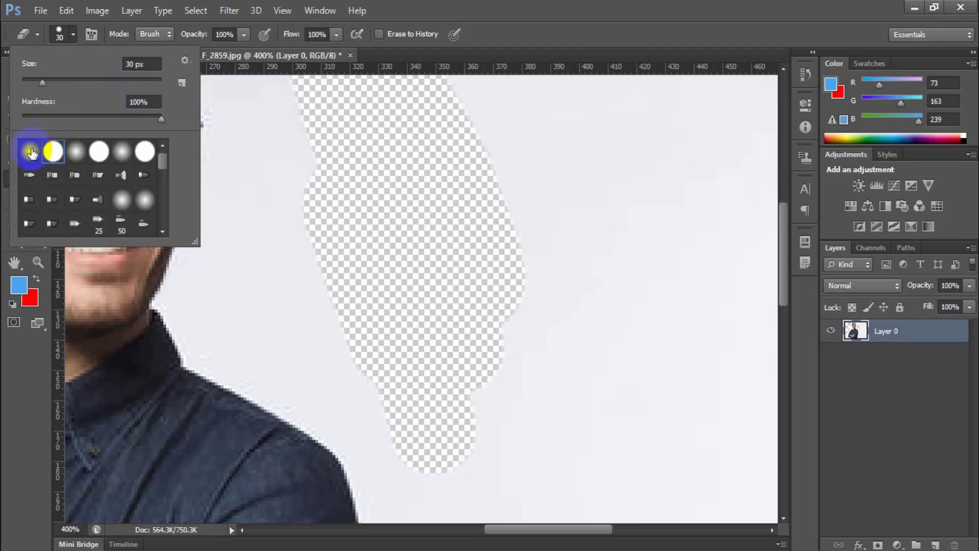
{"action": "left_click", "coordinate": [394, 63]}
{"action": "mouse_move", "coordinate": [607, 240]}
{"action": "left_mouse_down"}
{"action": "mouse_move", "coordinate": [617, 286]}
{"action": "mouse_move", "coordinate": [667, 374]}
{"action": "mouse_move", "coordinate": [671, 363]}
{"action": "left_mouse_up"}
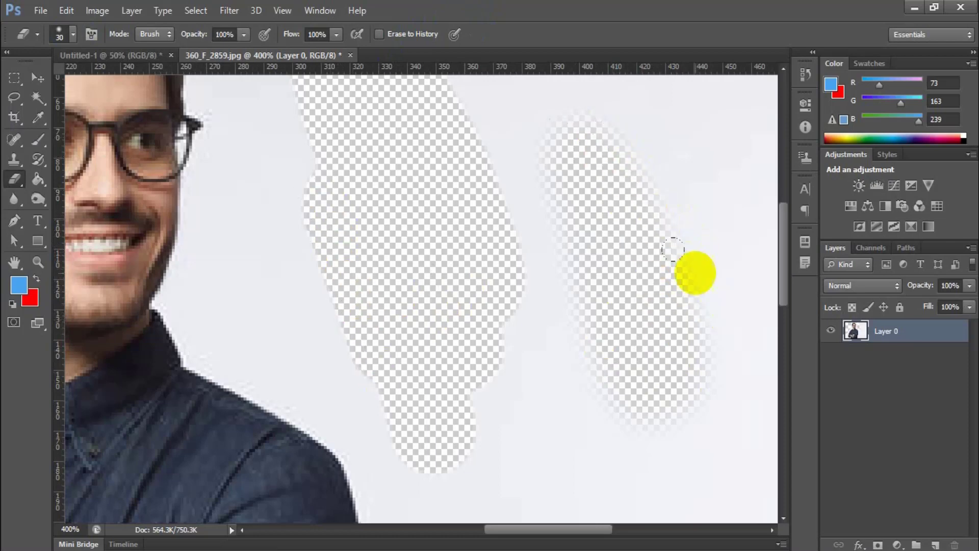
- Set the Eraser brush back to the 30 px hard round tip with 100% hardness
{"action": "left_click", "coordinate": [72, 35]}
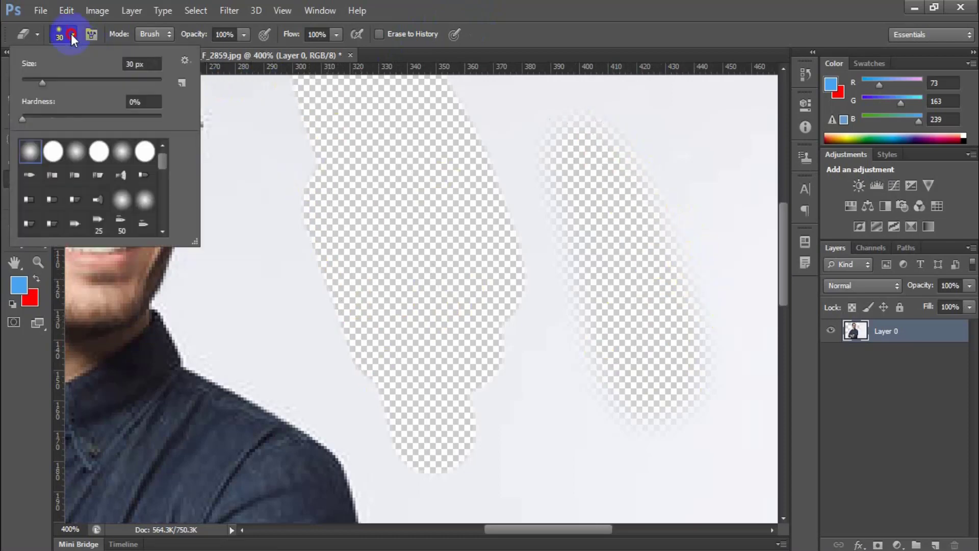
{"action": "left_click", "coordinate": [54, 152]}
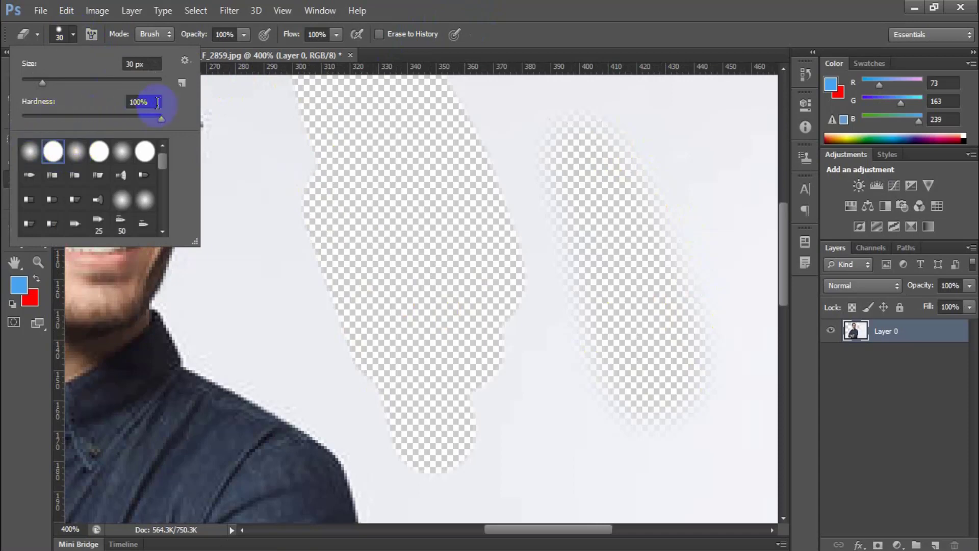
{"action": "left_click", "coordinate": [500, 7]}
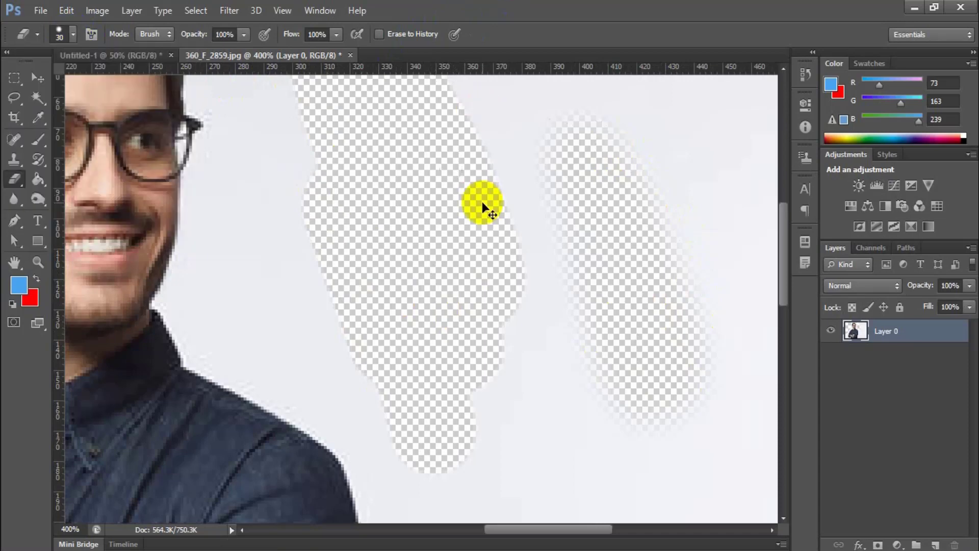
{"action": "scroll", "coordinate": [482, 203], "scroll_direction": "down", "scroll_amount": 2}
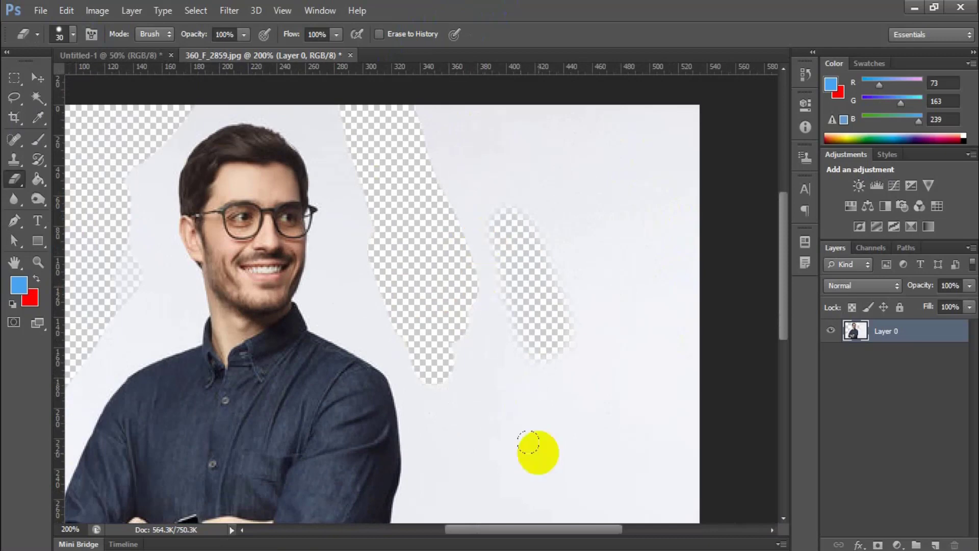
{"action": "left_click_drag", "start_coordinate": [533, 527], "coordinate": [497, 530]}
{"action": "scroll", "coordinate": [504, 469], "scroll_direction": "down", "scroll_amount": 2}
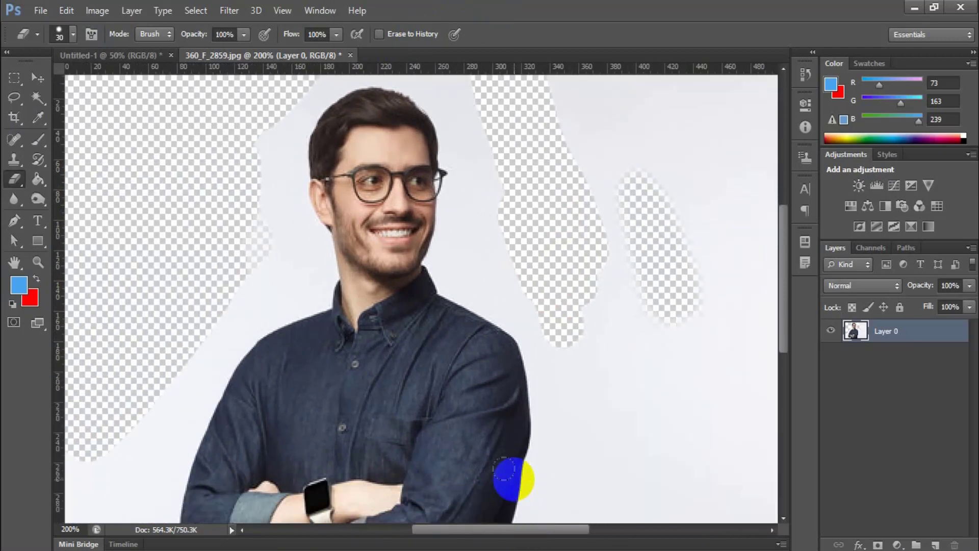
{"action": "scroll", "coordinate": [515, 482], "scroll_direction": "down", "scroll_amount": 2}
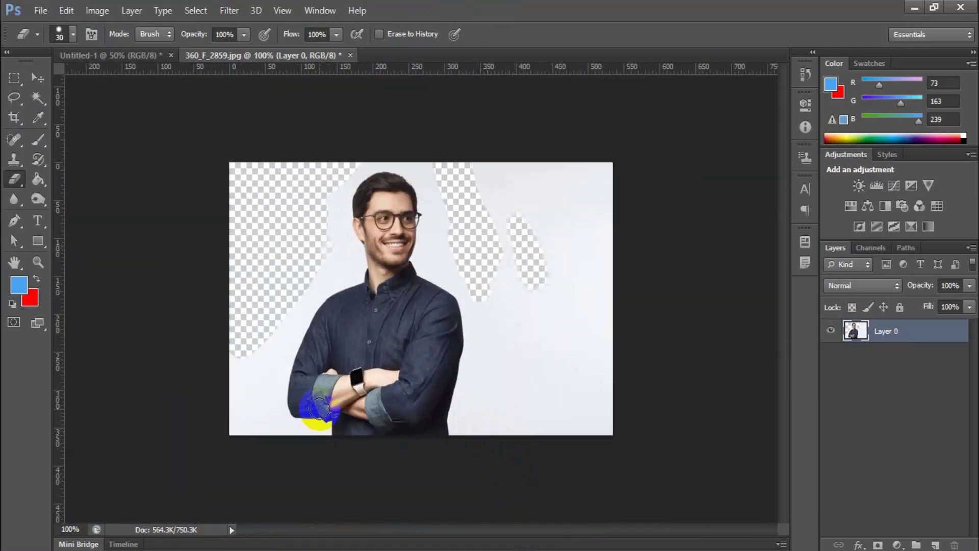
{"action": "left_click", "coordinate": [37, 262]}
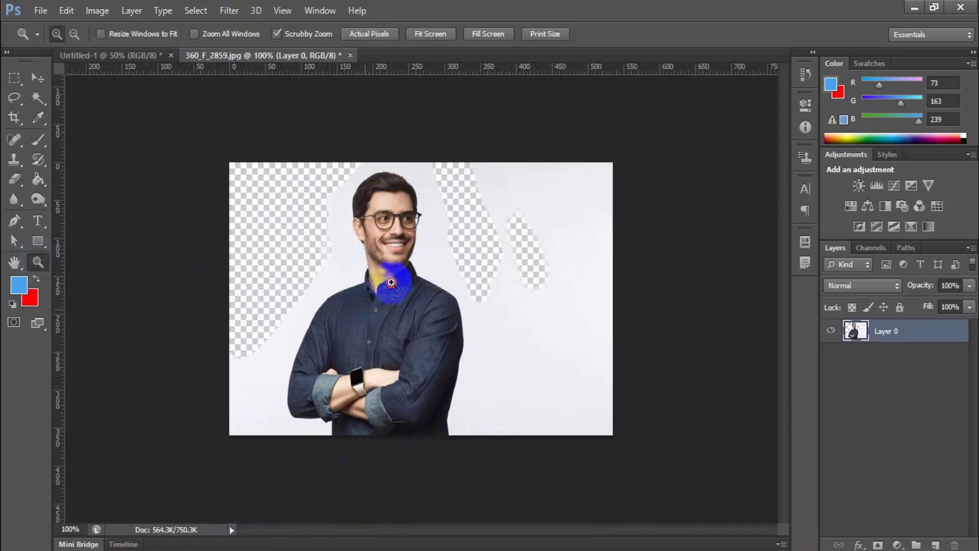
{"action": "left_click_drag", "start_coordinate": [391, 282], "coordinate": [395, 280]}
{"action": "left_click_drag", "start_coordinate": [443, 248], "coordinate": [415, 262]}
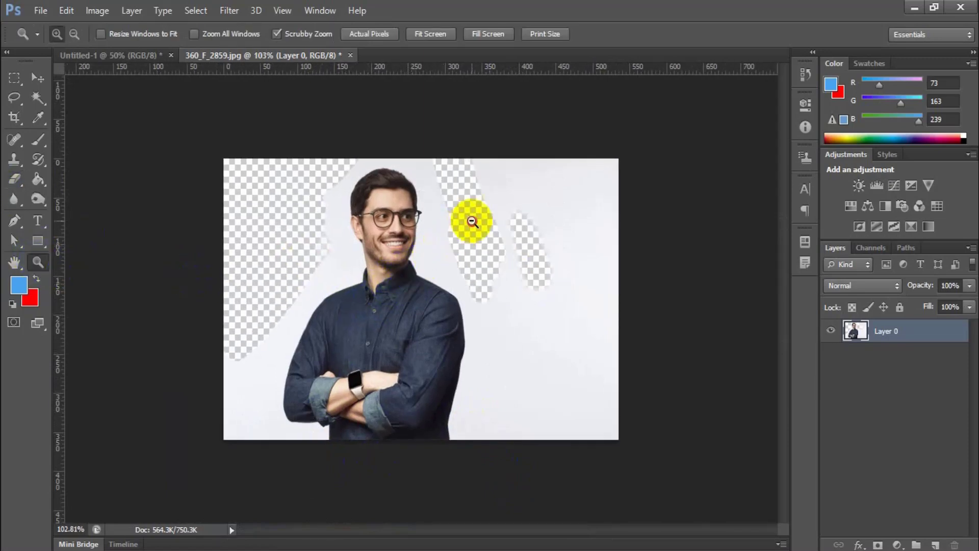
{"action": "left_click_drag", "start_coordinate": [473, 222], "coordinate": [528, 260]}
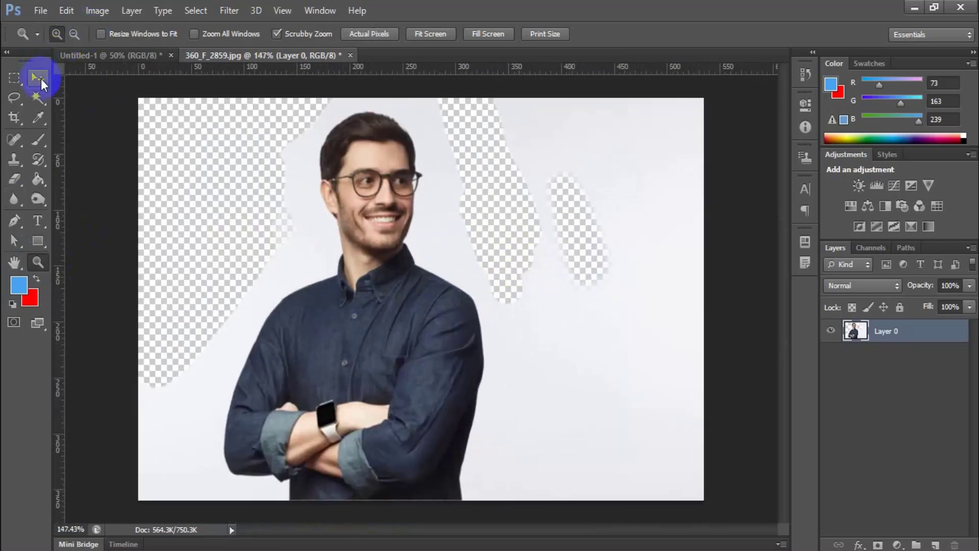
- Switch back to the standard Eraser Tool
{"action": "left_click", "coordinate": [32, 178]}
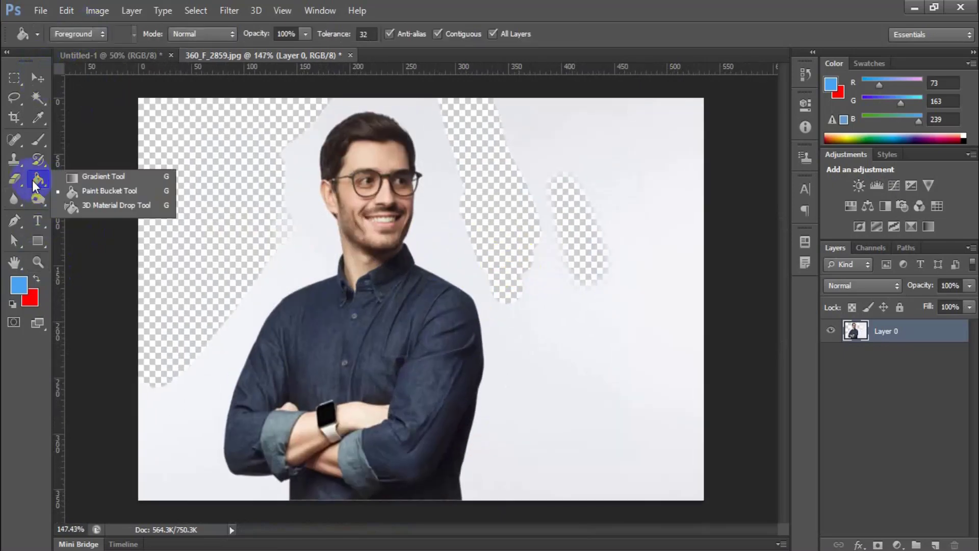
{"action": "left_click", "coordinate": [14, 178]}
{"action": "left_click", "coordinate": [84, 176]}
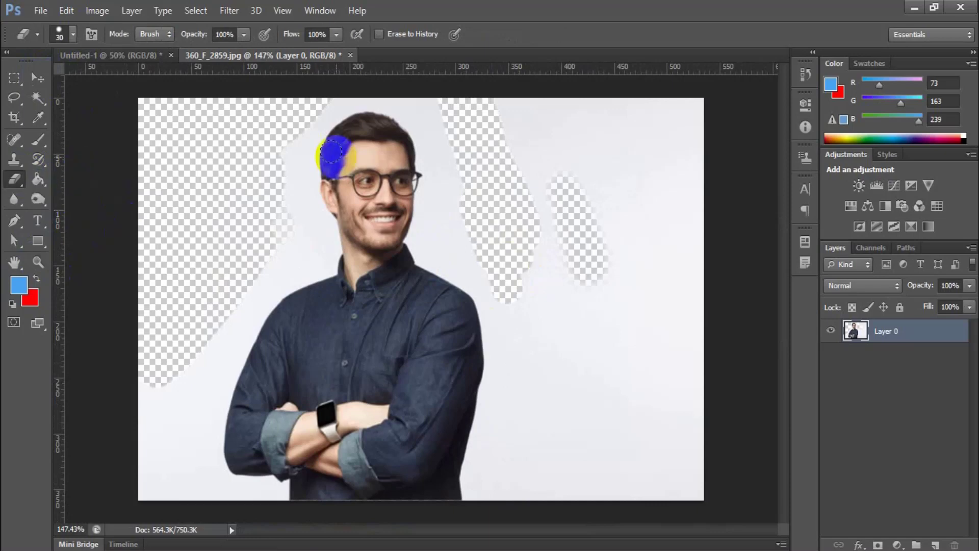
{"action": "left_click", "coordinate": [16, 179]}
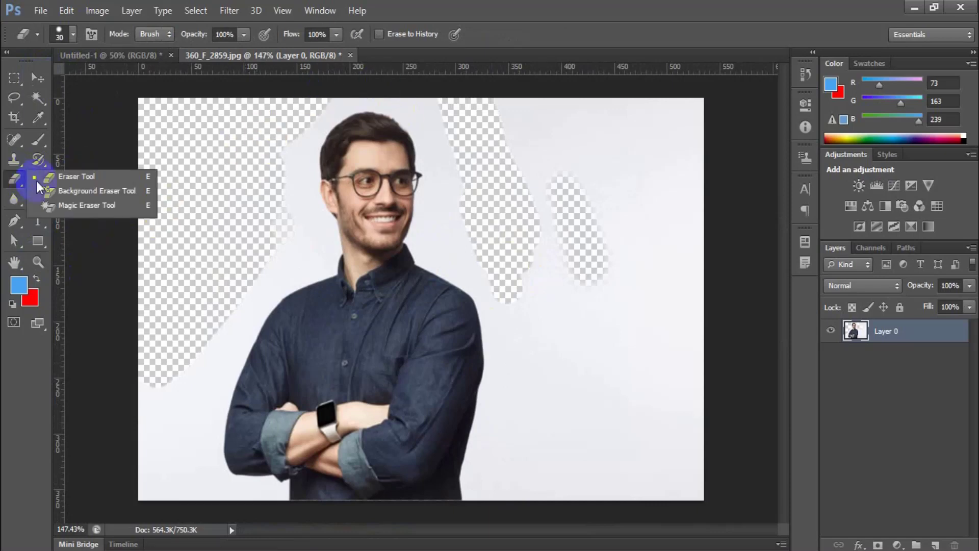
{"action": "left_click", "coordinate": [81, 179]}
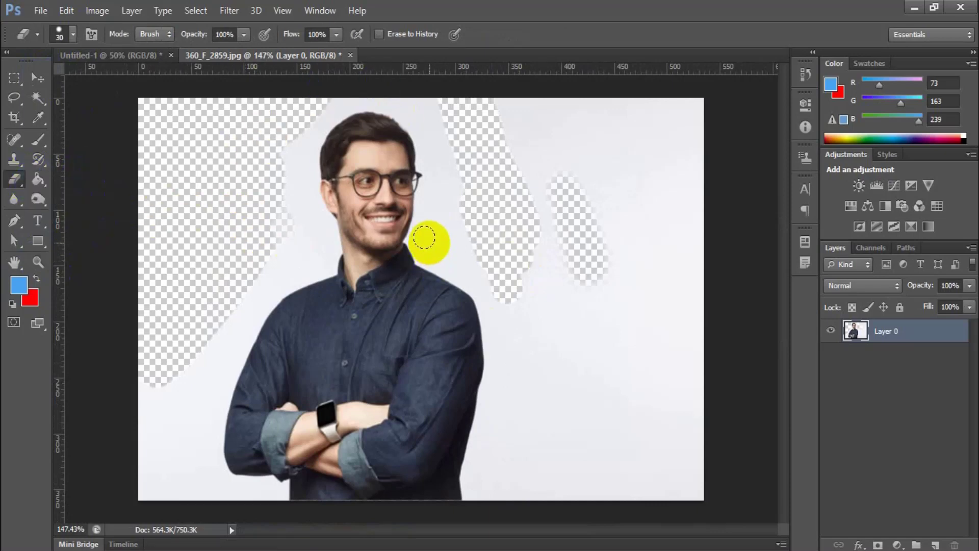
- Erase a short strip of backdrop along the man's outer upper arm, continuing down from the hard-edged transparent strip
{"action": "key", "text": "ctrl+plus"}
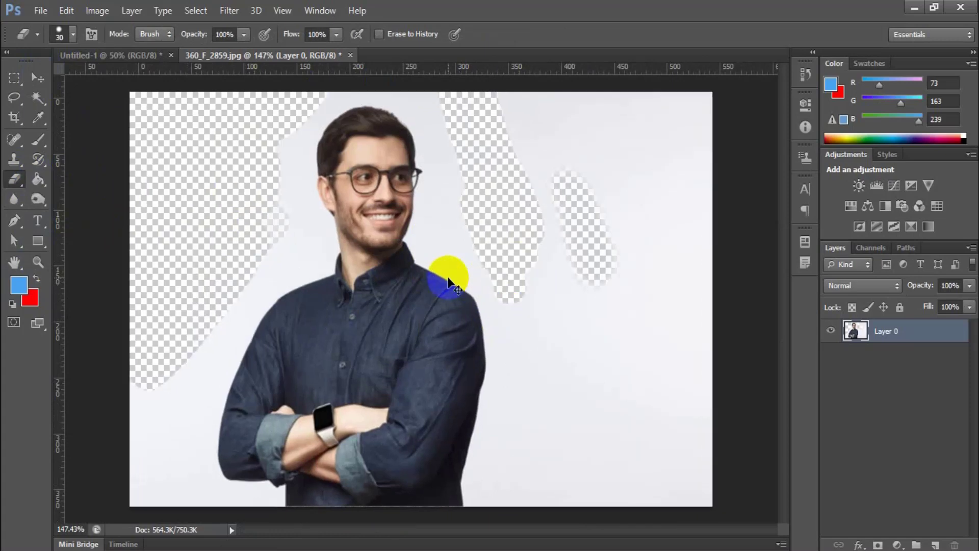
{"action": "mouse_move", "coordinate": [432, 264]}
{"action": "left_mouse_down"}
{"action": "mouse_move", "coordinate": [475, 281]}
{"action": "mouse_move", "coordinate": [436, 256]}
{"action": "mouse_move", "coordinate": [476, 292]}
{"action": "mouse_move", "coordinate": [425, 250]}
{"action": "mouse_move", "coordinate": [475, 287]}
{"action": "mouse_move", "coordinate": [424, 257]}
{"action": "mouse_move", "coordinate": [487, 312]}
{"action": "mouse_move", "coordinate": [451, 256]}
{"action": "mouse_move", "coordinate": [510, 328]}
{"action": "left_mouse_up"}
{"action": "key", "text": "ctrl+z"}
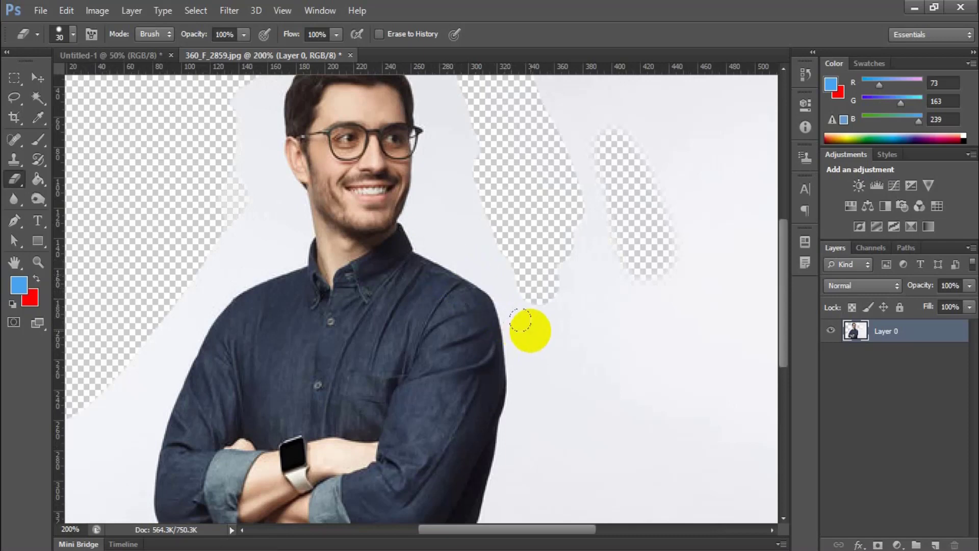
{"action": "mouse_move", "coordinate": [526, 377]}
{"action": "left_mouse_down"}
{"action": "mouse_move", "coordinate": [527, 406]}
{"action": "mouse_move", "coordinate": [530, 351]}
{"action": "mouse_move", "coordinate": [502, 298]}
{"action": "mouse_move", "coordinate": [503, 329]}
{"action": "mouse_move", "coordinate": [499, 314]}
{"action": "mouse_move", "coordinate": [528, 311]}
{"action": "left_mouse_up"}
{"action": "key", "text": "ctrl+z"}
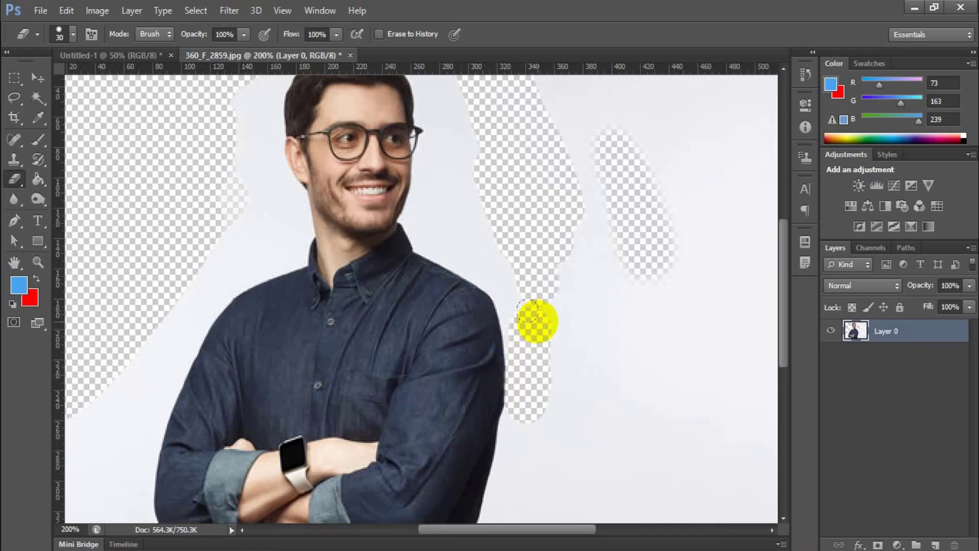
{"action": "key", "text": "ctrl+minus"}
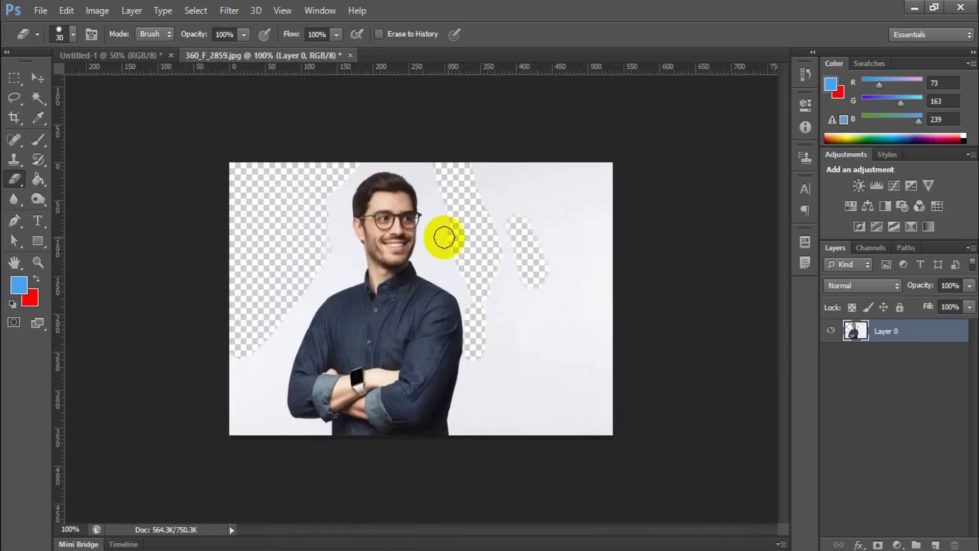
- Switch to the Background Eraser Tool with continuous sampling, using the 60 px brush, Contiguous limits and 50% tolerance
{"action": "key", "text": "ctrl+plus"}
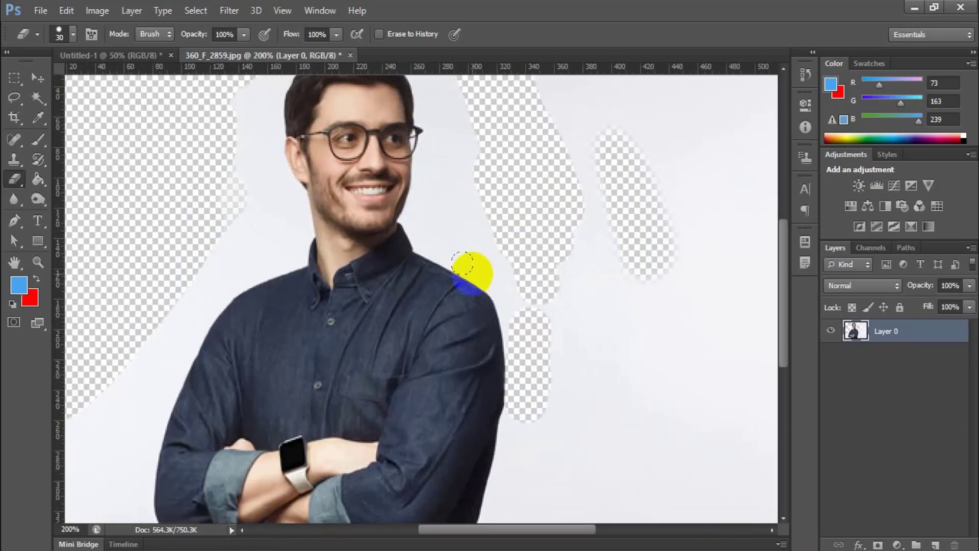
{"action": "left_click", "coordinate": [41, 256]}
{"action": "left_click", "coordinate": [21, 180]}
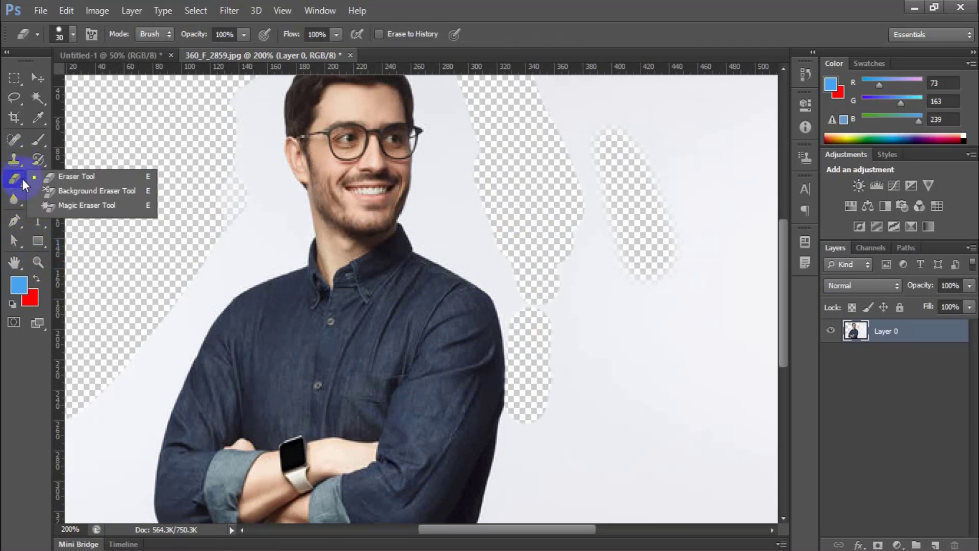
{"action": "left_click", "coordinate": [114, 194]}
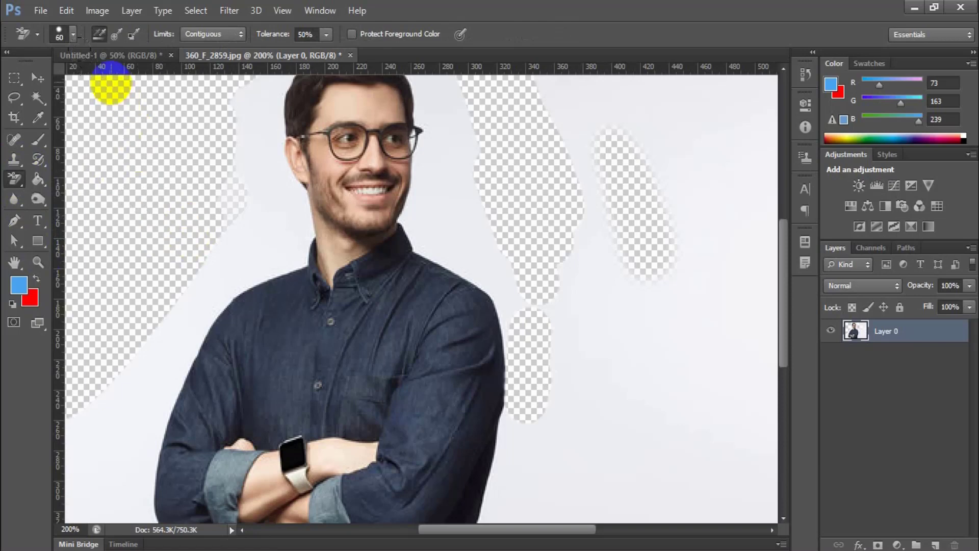
{"action": "left_click", "coordinate": [97, 34]}
{"action": "left_click", "coordinate": [98, 34]}
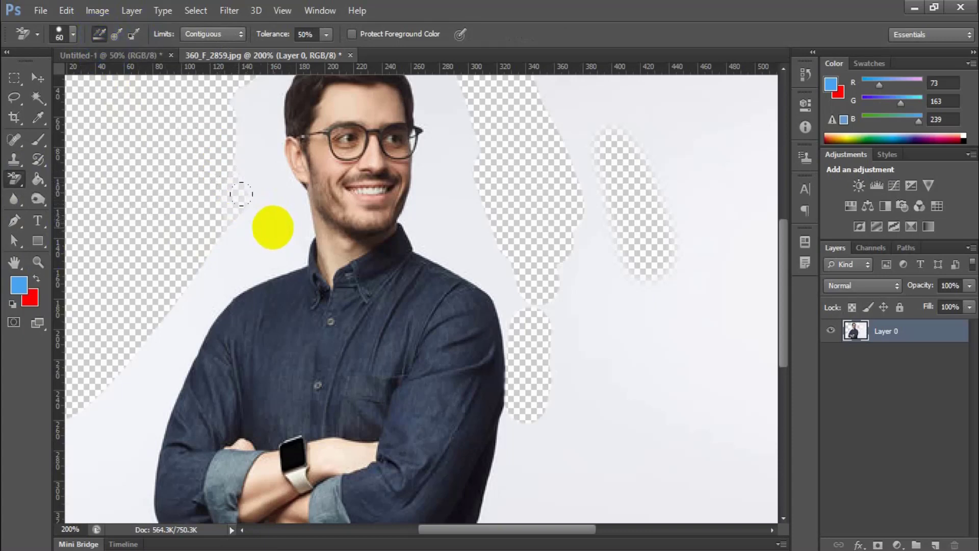
{"action": "right_click", "coordinate": [14, 179]}
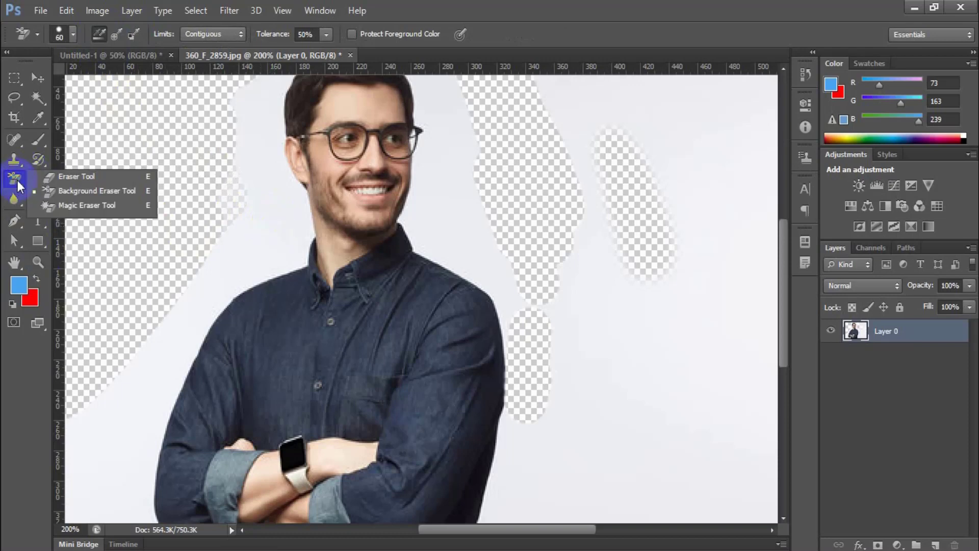
{"action": "left_click", "coordinate": [71, 170]}
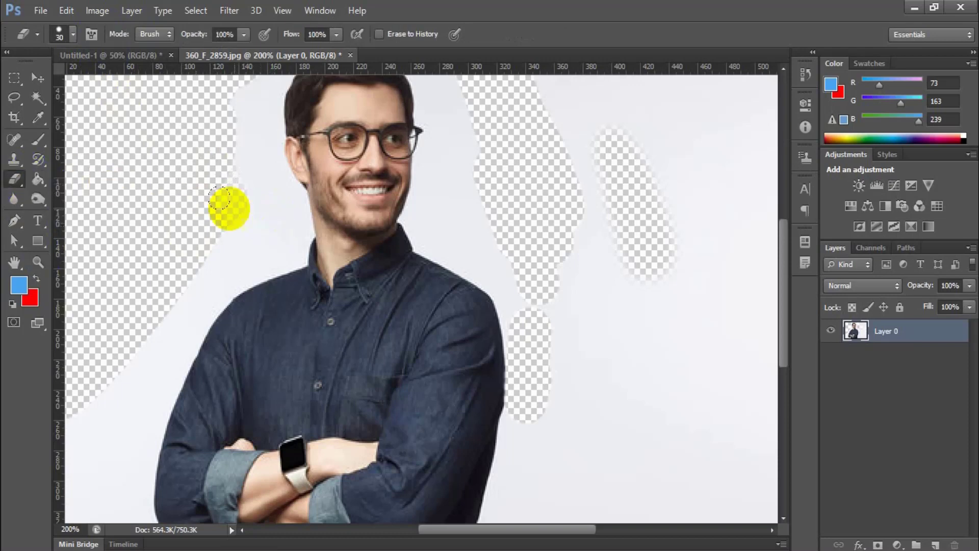
{"action": "right_click", "coordinate": [11, 181]}
{"action": "left_click", "coordinate": [122, 191]}
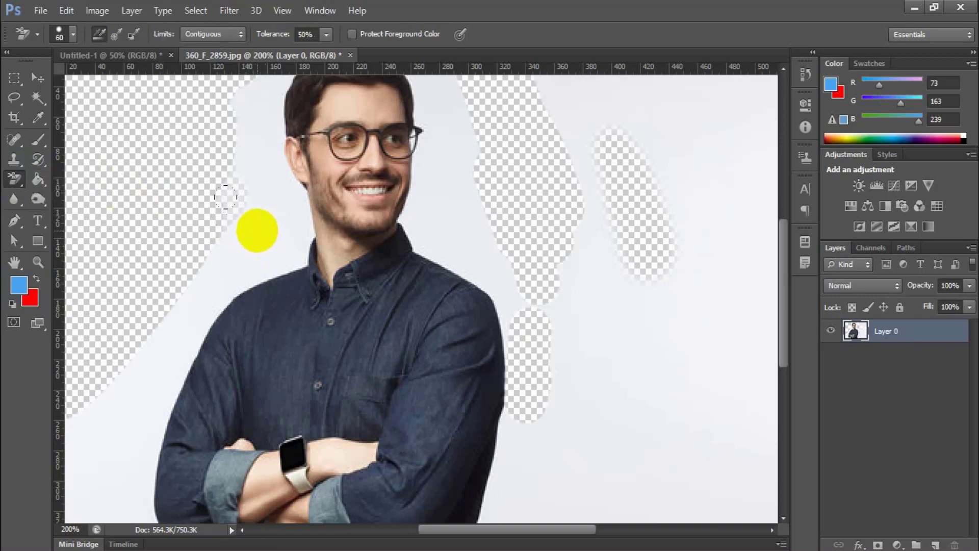
- Erase a broad patch of backdrop beyond the man's shoulder and the backdrop beside his neck and ear
{"action": "mouse_move", "coordinate": [601, 258]}
{"action": "left_mouse_down"}
{"action": "mouse_move", "coordinate": [651, 338]}
{"action": "mouse_move", "coordinate": [667, 446]}
{"action": "mouse_move", "coordinate": [669, 201]}
{"action": "mouse_move", "coordinate": [702, 386]}
{"action": "mouse_move", "coordinate": [693, 393]}
{"action": "left_mouse_up"}
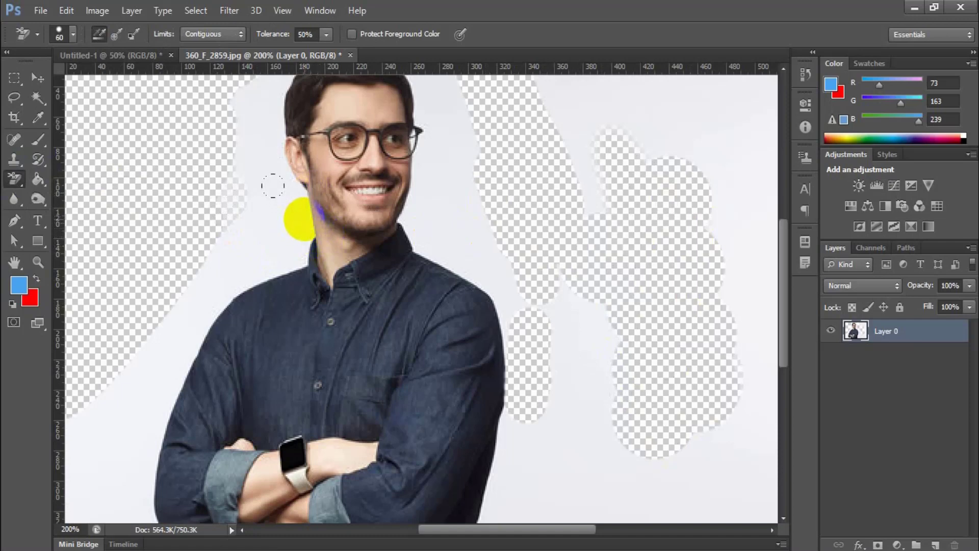
{"action": "left_click", "coordinate": [299, 218]}
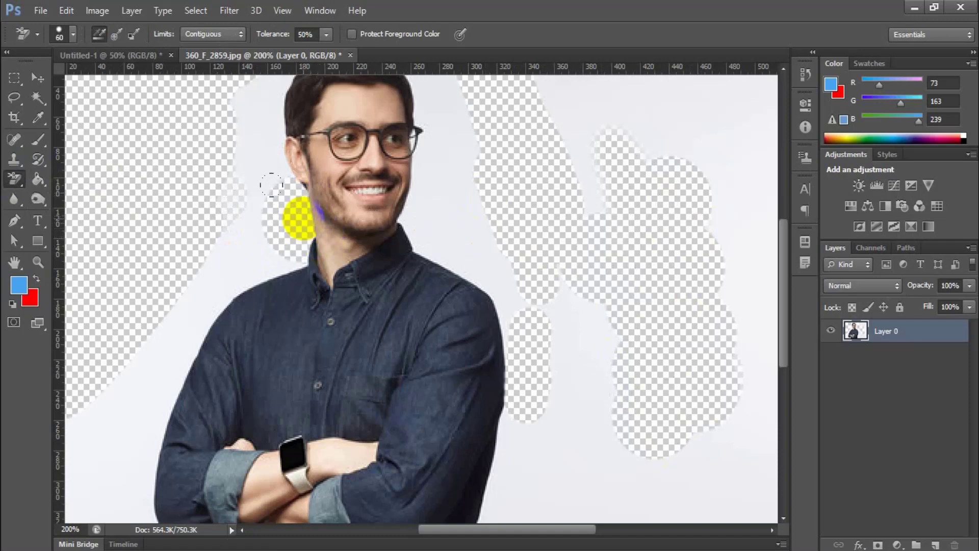
{"action": "left_click_drag", "start_coordinate": [297, 209], "coordinate": [280, 175]}
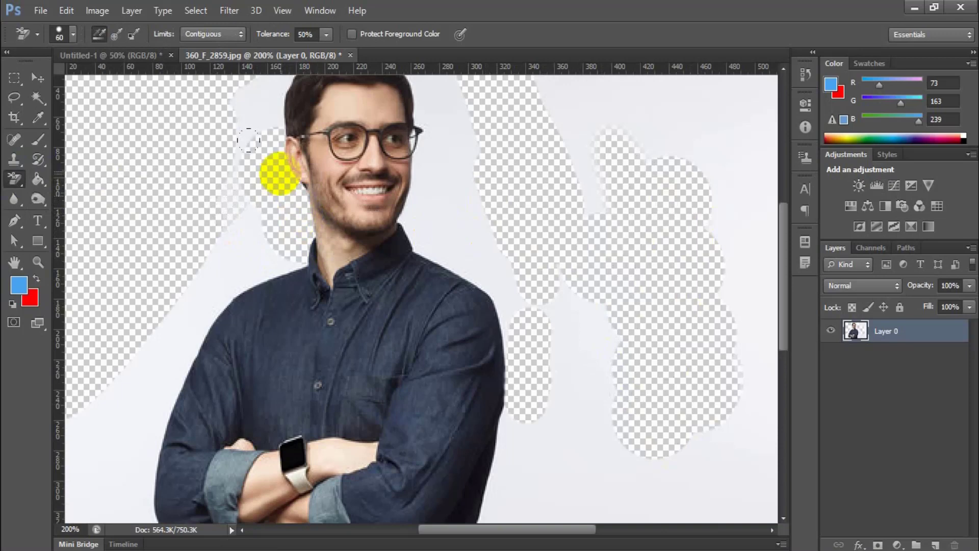
- Erase the backdrop around the man's hair, from above the ear over the top of his head to the opposite temple
{"action": "scroll", "coordinate": [278, 204], "scroll_direction": "up", "scroll_amount": 5}
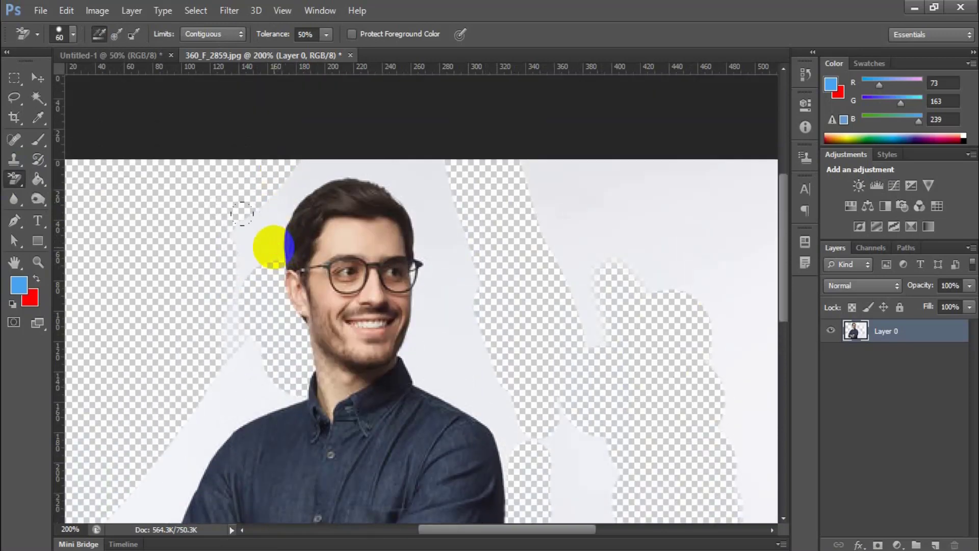
{"action": "mouse_move", "coordinate": [242, 214]}
{"action": "left_mouse_down"}
{"action": "mouse_move", "coordinate": [246, 170]}
{"action": "mouse_move", "coordinate": [279, 168]}
{"action": "mouse_move", "coordinate": [267, 158]}
{"action": "mouse_move", "coordinate": [273, 152]}
{"action": "mouse_move", "coordinate": [271, 160]}
{"action": "left_mouse_up"}
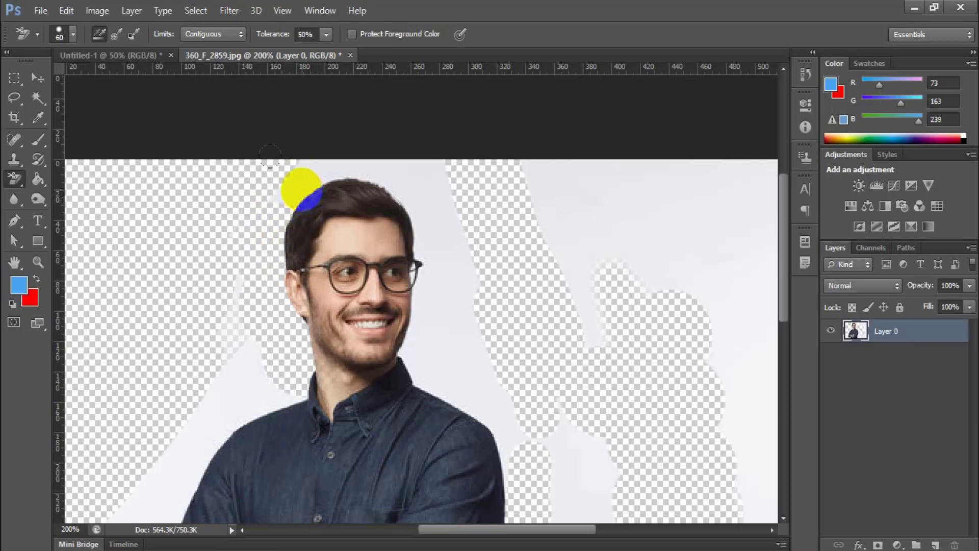
{"action": "left_click", "coordinate": [302, 190]}
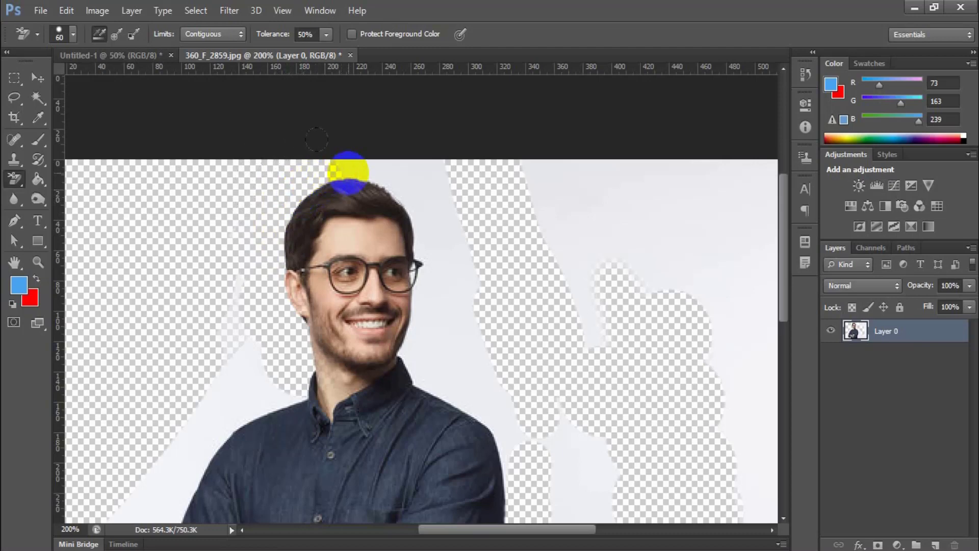
{"action": "mouse_move", "coordinate": [327, 139]}
{"action": "left_mouse_down"}
{"action": "mouse_move", "coordinate": [363, 151]}
{"action": "mouse_move", "coordinate": [404, 196]}
{"action": "mouse_move", "coordinate": [392, 204]}
{"action": "mouse_move", "coordinate": [411, 357]}
{"action": "left_mouse_up"}
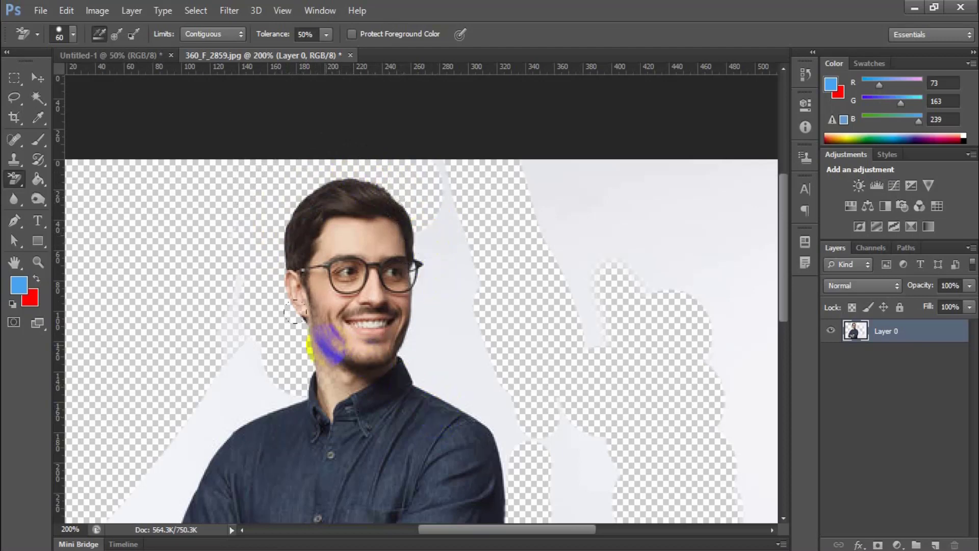
- Try a continuous-sampling stroke across the man's hair and forehead, and undo it
{"action": "mouse_move", "coordinate": [366, 200]}
{"action": "left_mouse_down"}
{"action": "mouse_move", "coordinate": [382, 230]}
{"action": "mouse_move", "coordinate": [371, 225]}
{"action": "mouse_move", "coordinate": [390, 237]}
{"action": "left_mouse_up"}
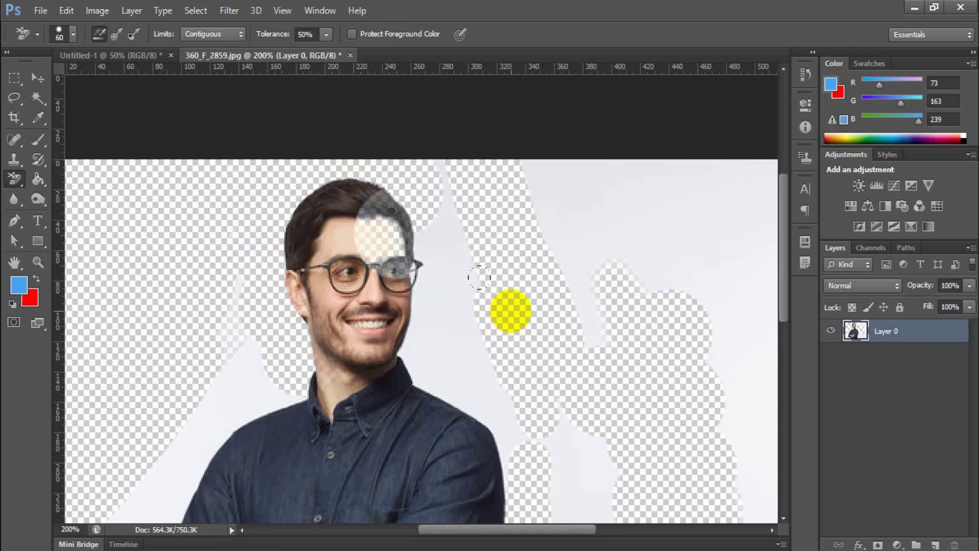
{"action": "key", "text": "ctrl+z"}
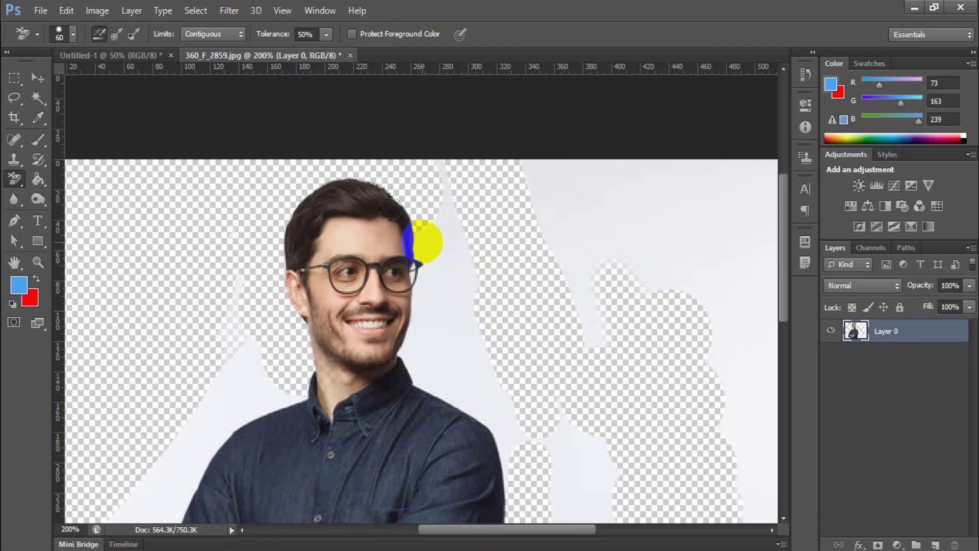
- Set the Background Eraser's sampling to Once and erase the backdrop beside the outer edge of the glasses
{"action": "left_click", "coordinate": [117, 33]}
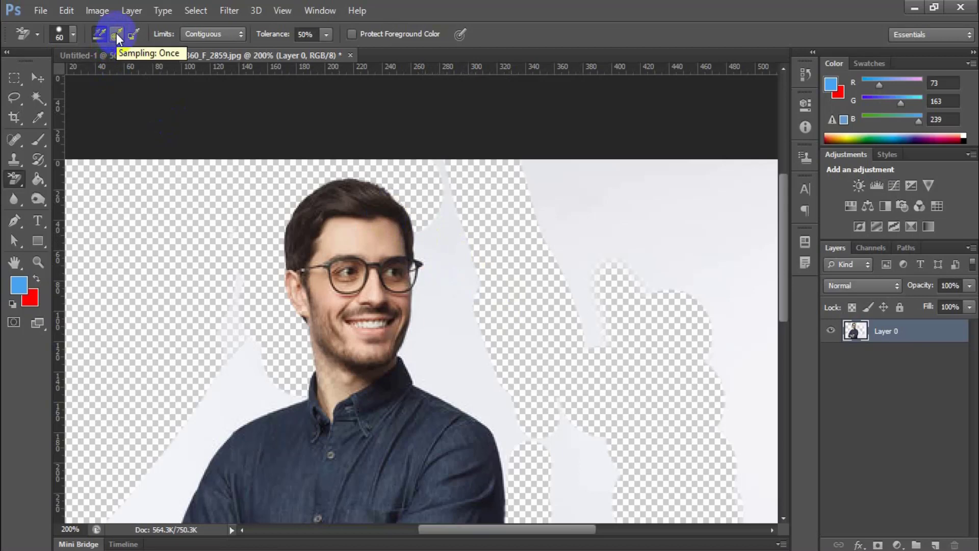
{"action": "left_click", "coordinate": [437, 267]}
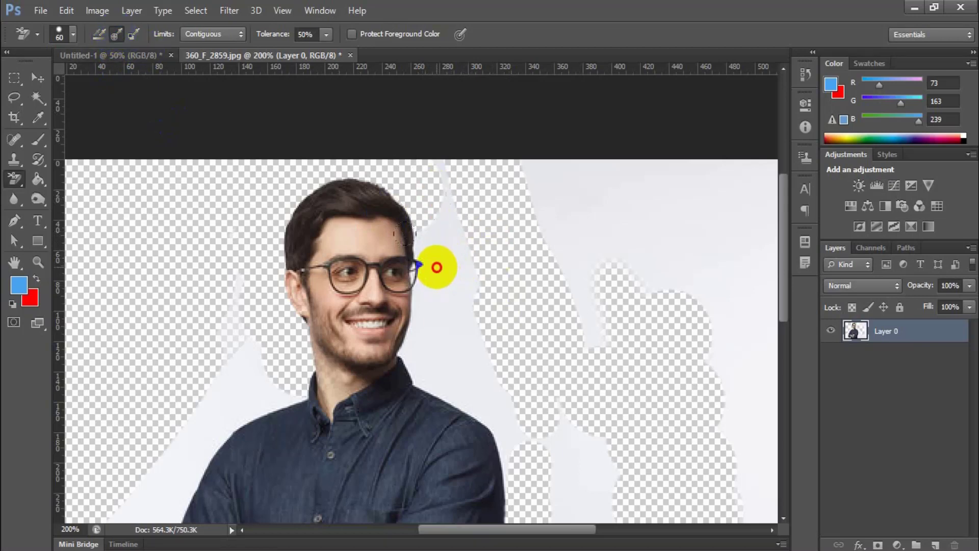
{"action": "left_click", "coordinate": [442, 312]}
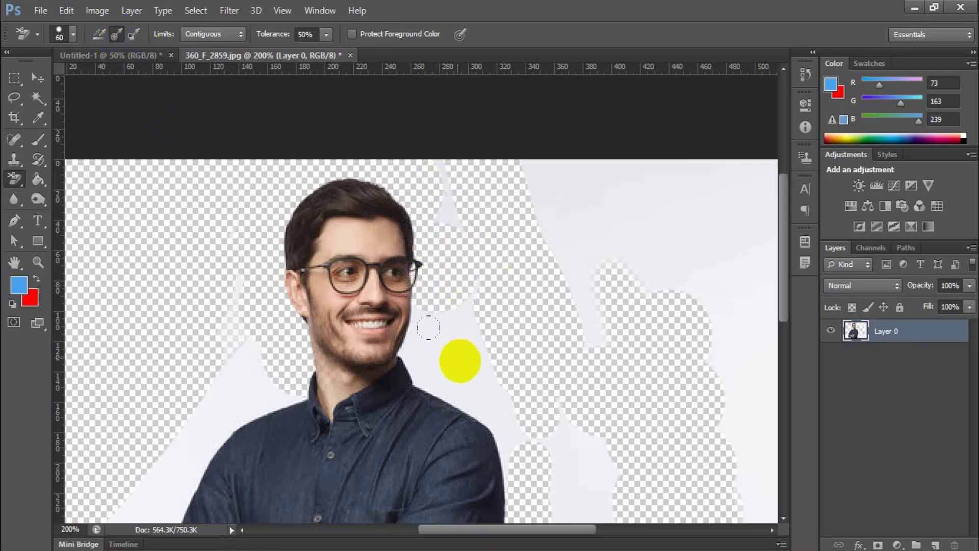
- Try erasing the backdrop beyond the jaw and at the glasses' outer edge with Once sampling, and undo the strokes
{"action": "left_click", "coordinate": [460, 360]}
{"action": "key", "text": "ctrl+plus"}
{"action": "key", "text": "ctrl+plus"}
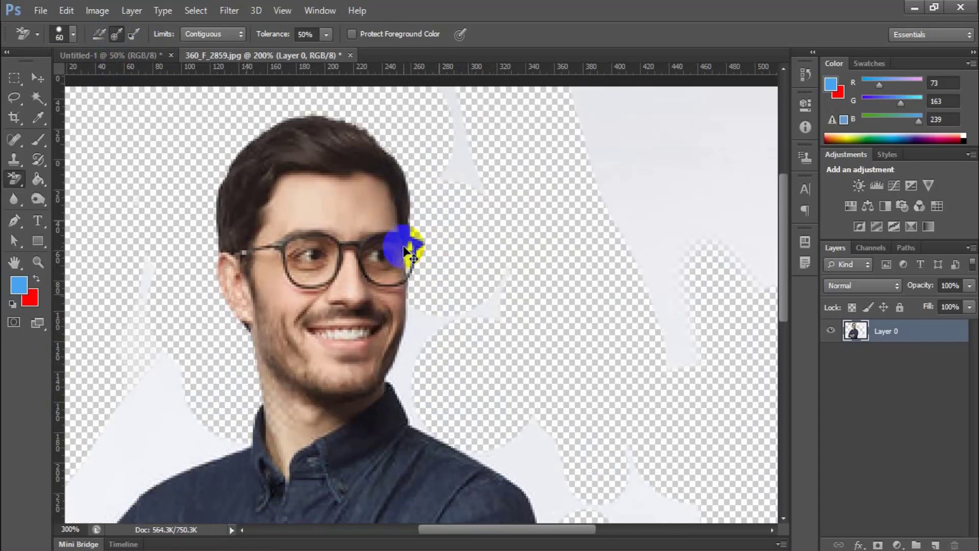
{"action": "scroll", "coordinate": [405, 271], "scroll_direction": "up", "scroll_amount": 2}
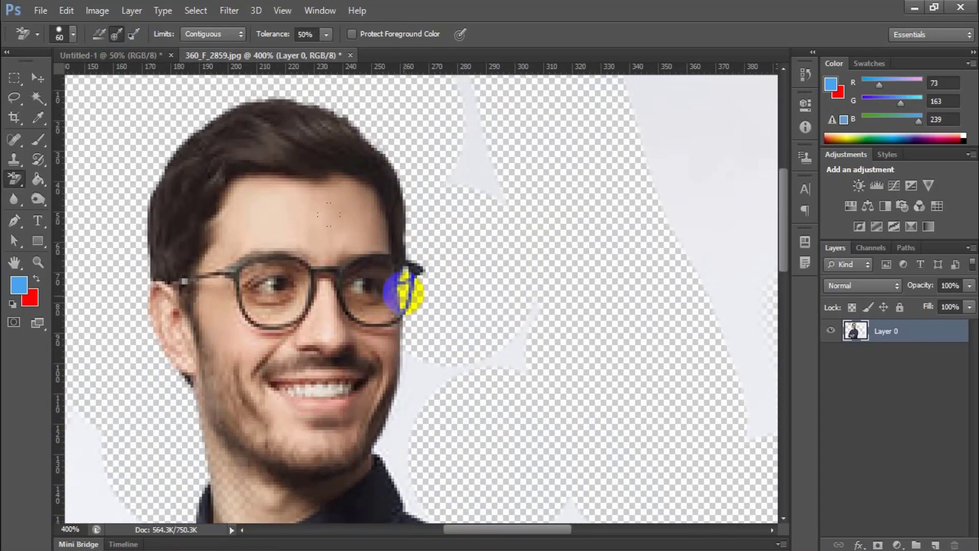
{"action": "mouse_move", "coordinate": [406, 276]}
{"action": "left_mouse_down"}
{"action": "mouse_move", "coordinate": [383, 268]}
{"action": "mouse_move", "coordinate": [411, 262]}
{"action": "mouse_move", "coordinate": [406, 280]}
{"action": "left_mouse_up"}
{"action": "key", "text": "ctrl+z"}
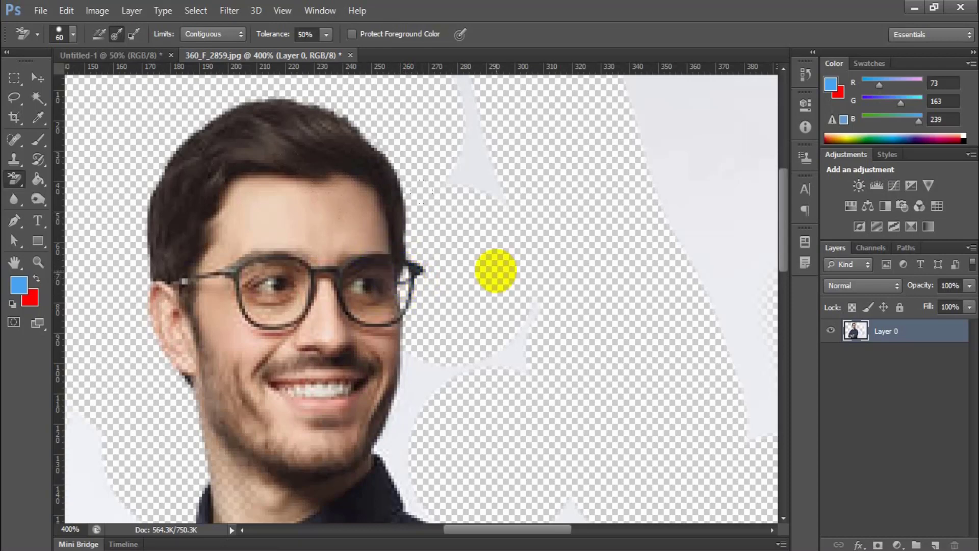
{"action": "key", "text": "ctrl+z"}
{"action": "key", "text": "ctrl+z"}
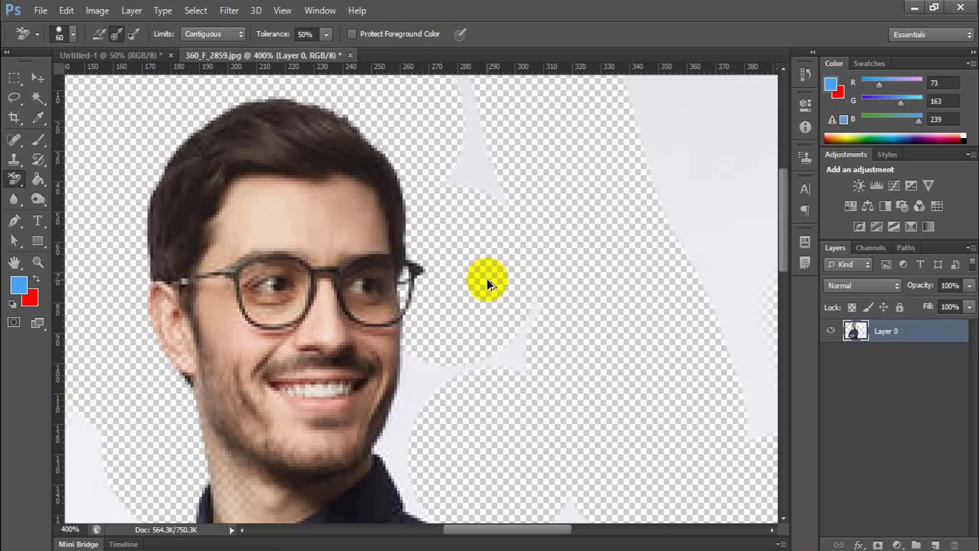
{"action": "key", "text": "ctrl+z"}
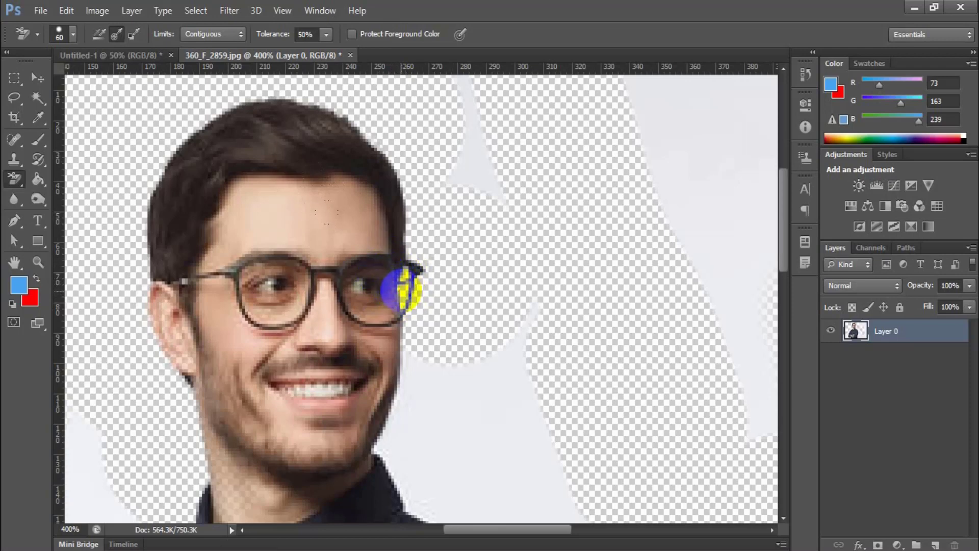
- Try a Once-sampling stroke starting on the glasses' outer rim and over the eye, and undo it
{"action": "left_click_drag", "start_coordinate": [404, 284], "coordinate": [398, 298]}
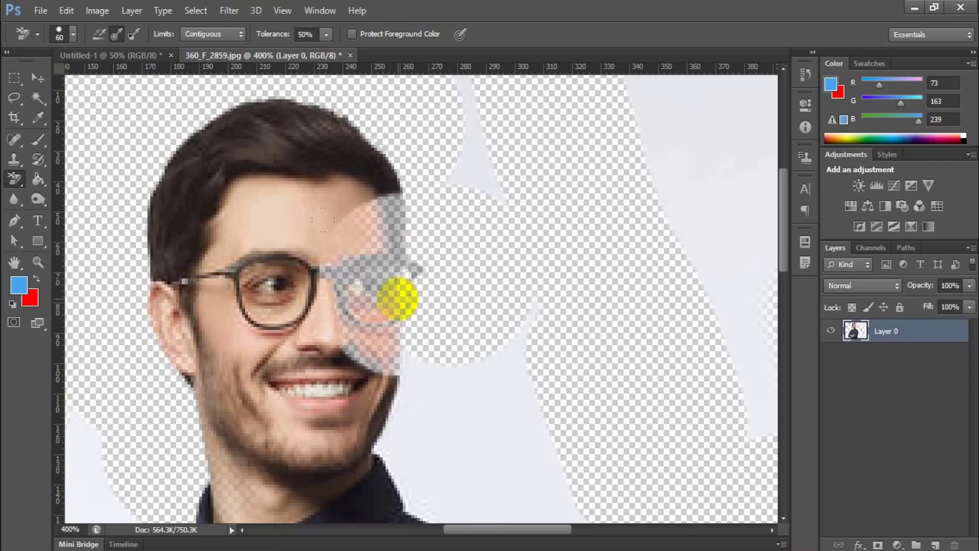
{"action": "key", "text": "ctrl+z"}
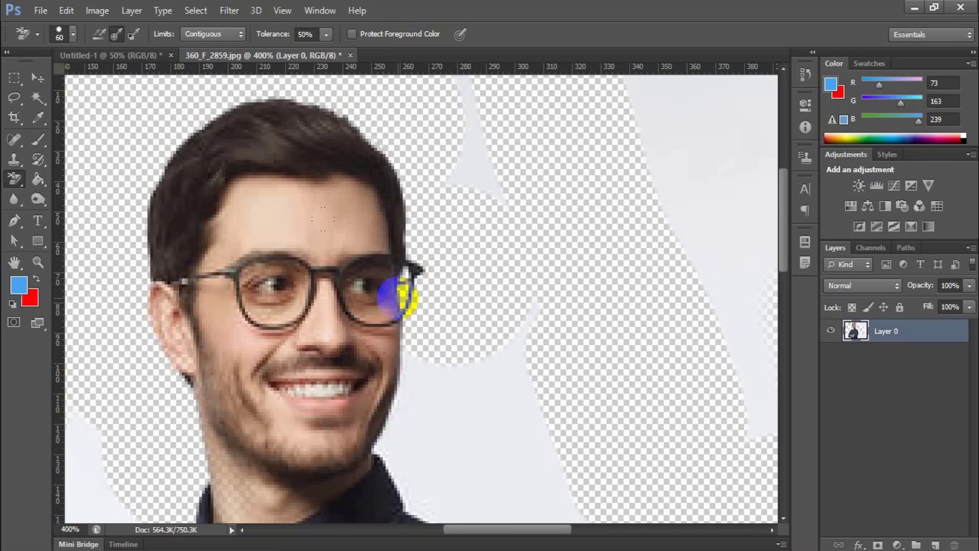
{"action": "scroll", "coordinate": [398, 301], "scroll_direction": "down", "scroll_amount": 1}
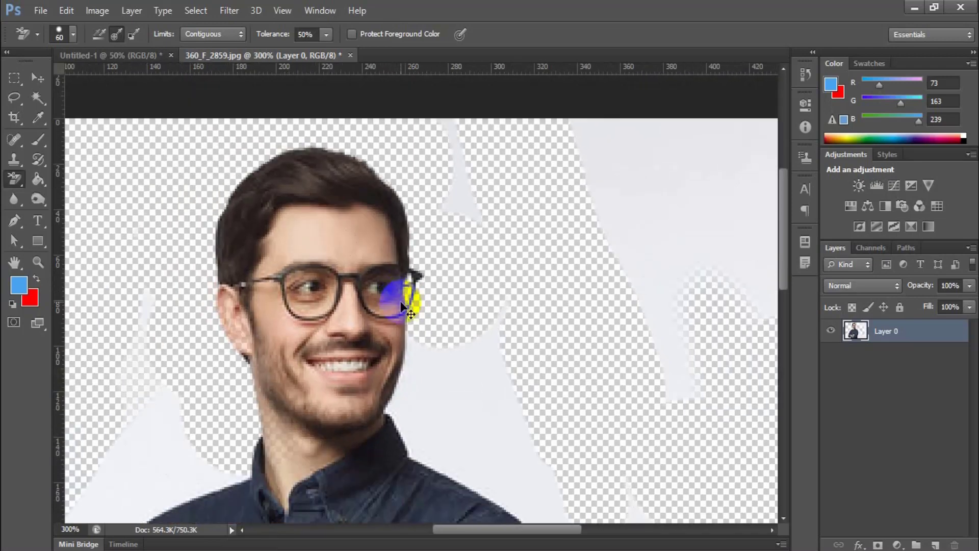
{"action": "scroll", "coordinate": [401, 304], "scroll_direction": "down", "scroll_amount": 1}
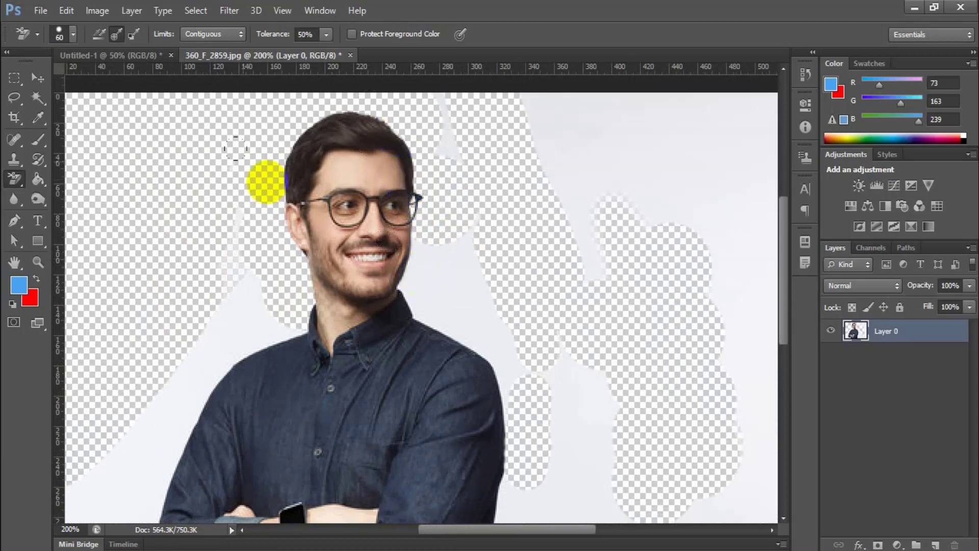
- Set sampling to Background Swatch, reset the colours to black and white, and erase the backdrop from the jaw to the shoulder
{"action": "left_click", "coordinate": [133, 35]}
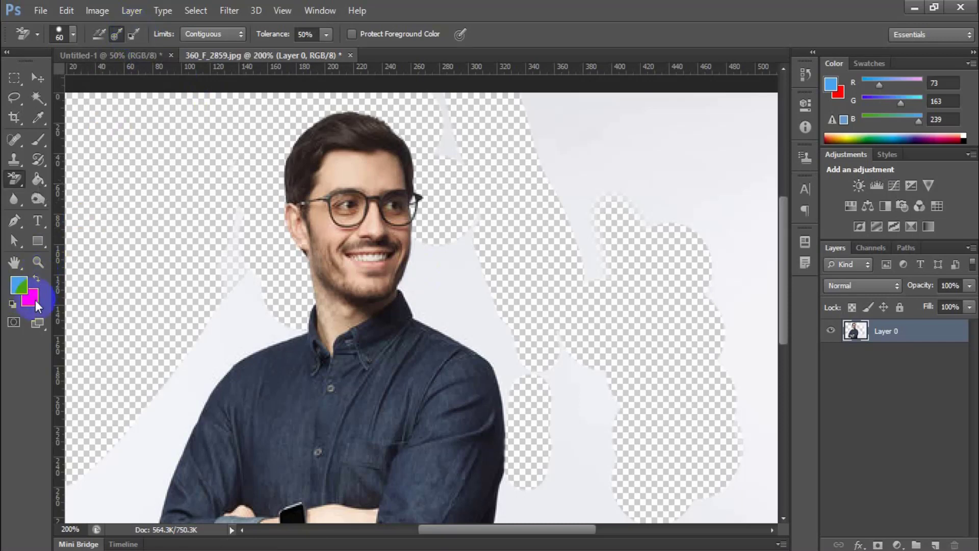
{"action": "left_click", "coordinate": [132, 35]}
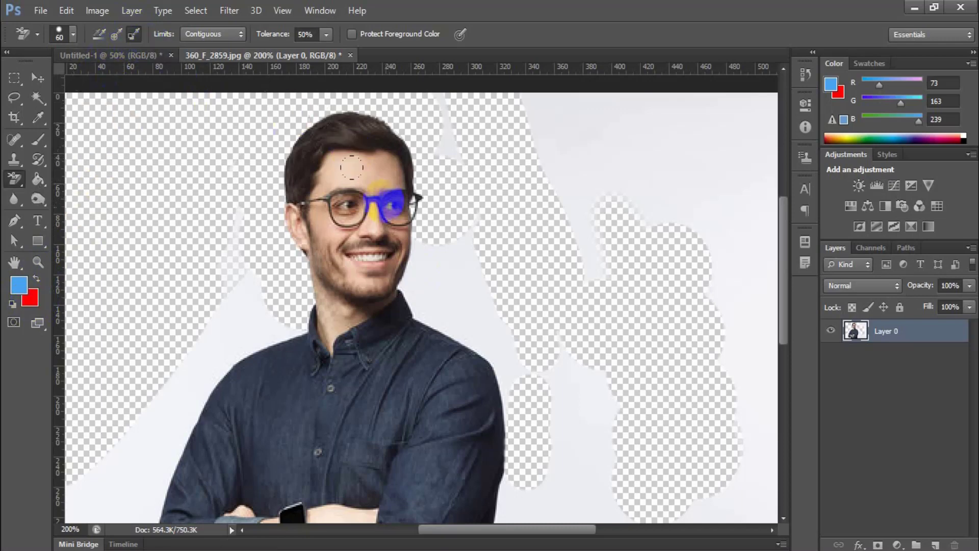
{"action": "left_click", "coordinate": [12, 304]}
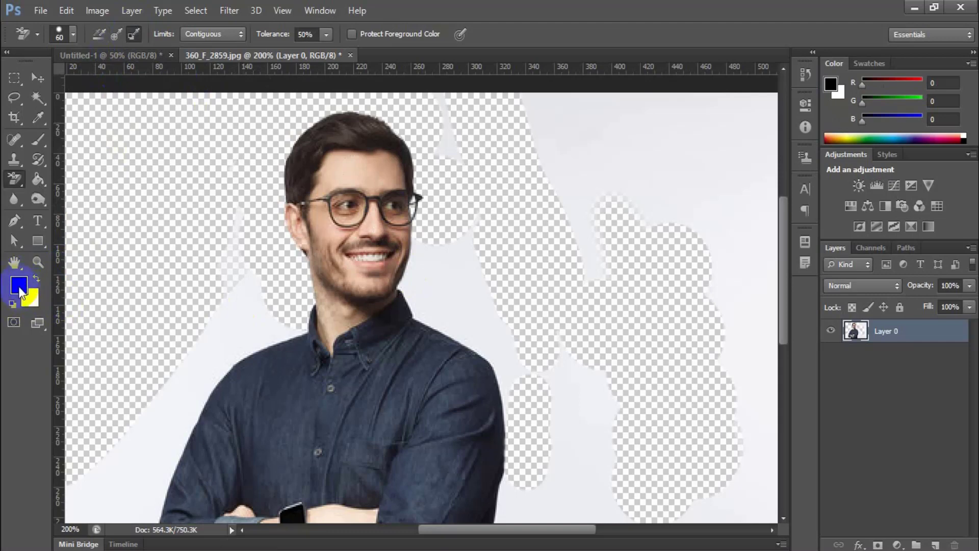
{"action": "key", "text": "d"}
{"action": "mouse_move", "coordinate": [414, 289]}
{"action": "left_mouse_down"}
{"action": "mouse_move", "coordinate": [472, 317]}
{"action": "mouse_move", "coordinate": [502, 346]}
{"action": "left_mouse_up"}
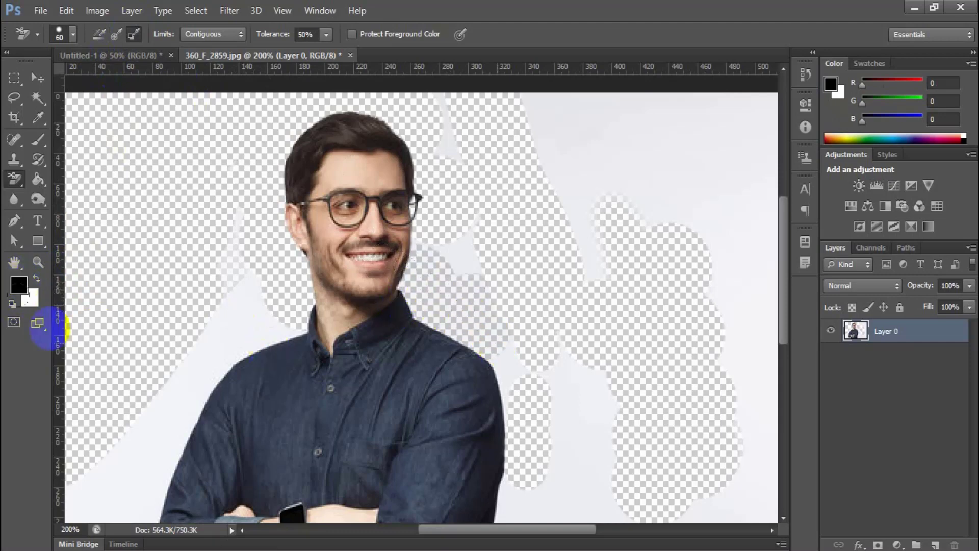
{"action": "left_click", "coordinate": [37, 280]}
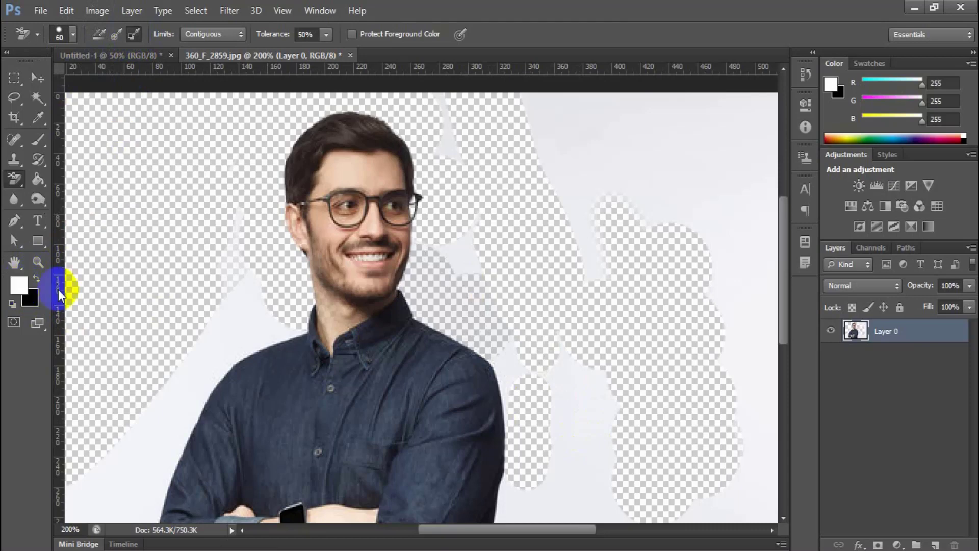
{"action": "left_click", "coordinate": [36, 278]}
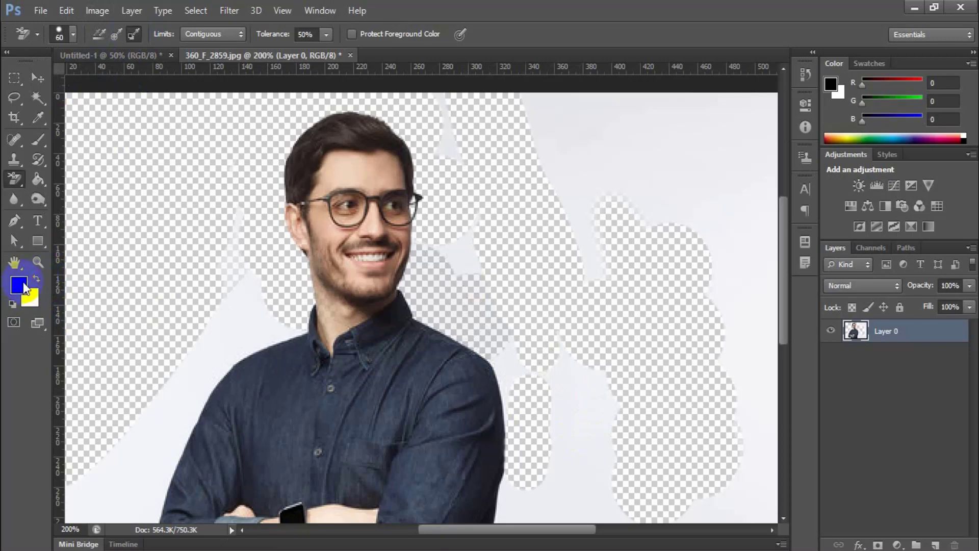
{"action": "key", "text": "d"}
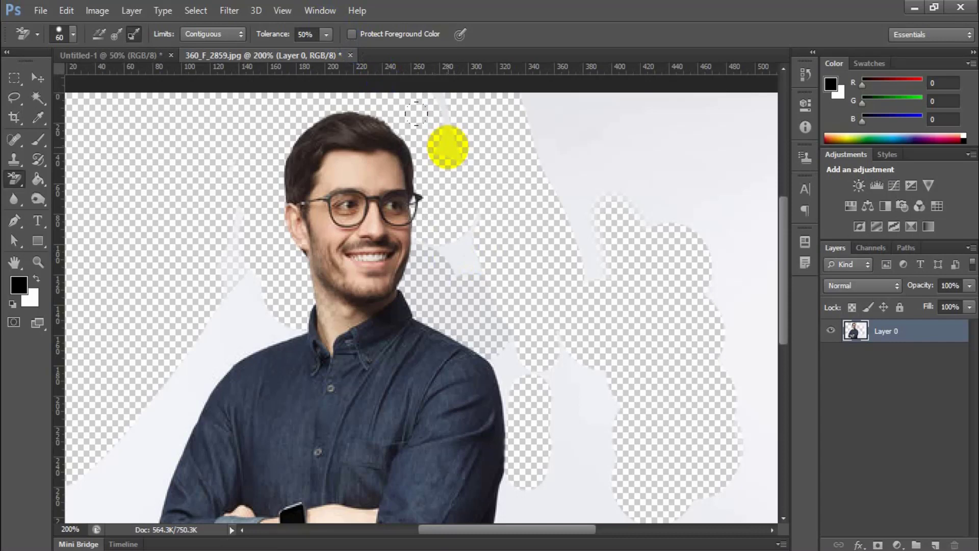
- Brush away the backdrop along the edge of the man's head and face using Background Swatch sampling
{"action": "left_click_drag", "start_coordinate": [416, 113], "coordinate": [411, 218]}
{"action": "left_click", "coordinate": [395, 248]}
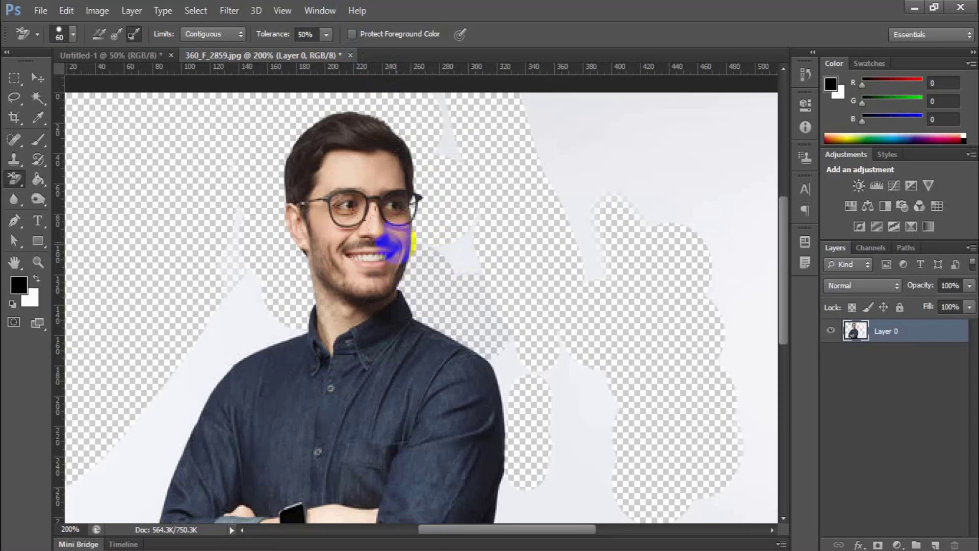
{"action": "scroll", "coordinate": [459, 265], "scroll_direction": "down", "scroll_amount": 3}
{"action": "left_click", "coordinate": [89, 55]}
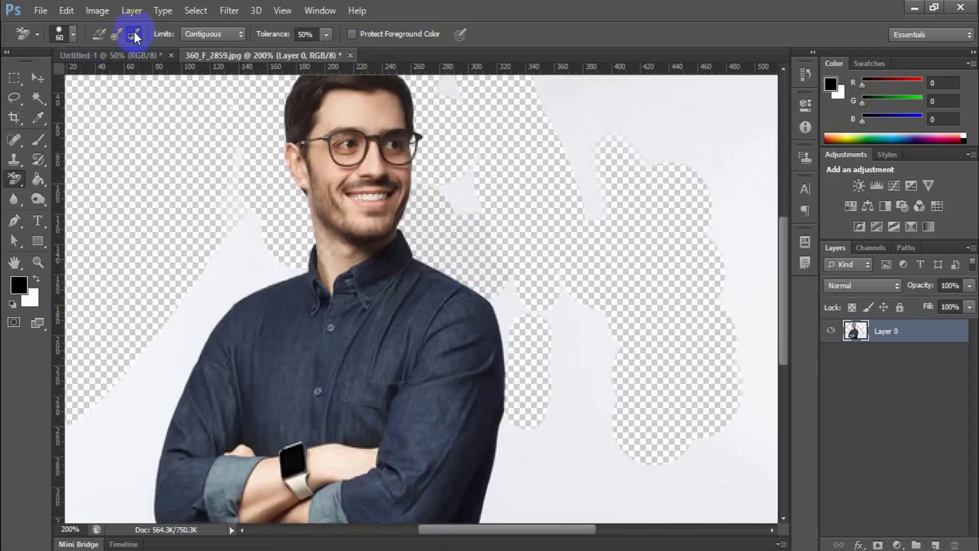
{"action": "left_click", "coordinate": [16, 284]}
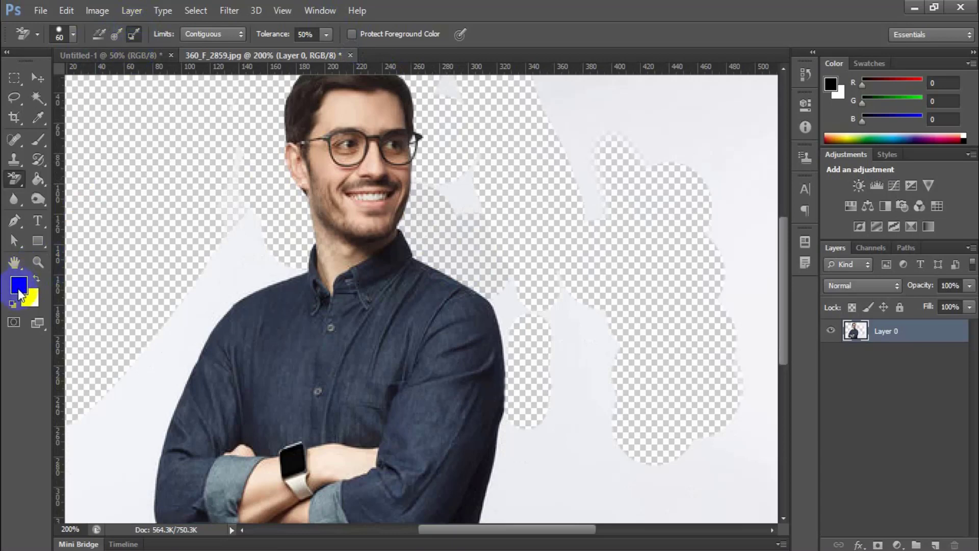
{"action": "left_click", "coordinate": [415, 372]}
{"action": "scroll", "coordinate": [537, 411], "scroll_direction": "down", "scroll_amount": 2}
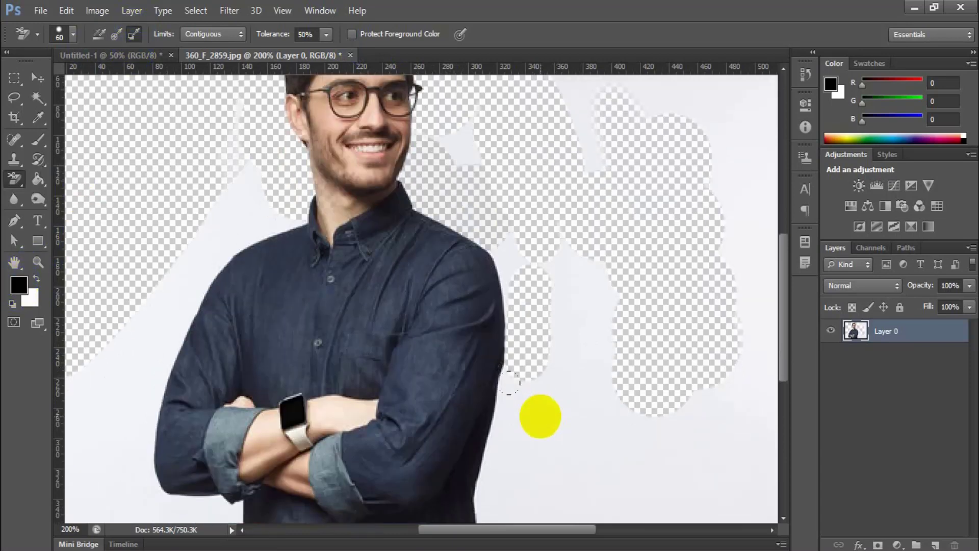
- Erase the backdrop beside the outer edge of the lower arm and elbow, down to the picture's lower edge
{"action": "left_click", "coordinate": [550, 428]}
{"action": "scroll", "coordinate": [498, 400], "scroll_direction": "down", "scroll_amount": 3}
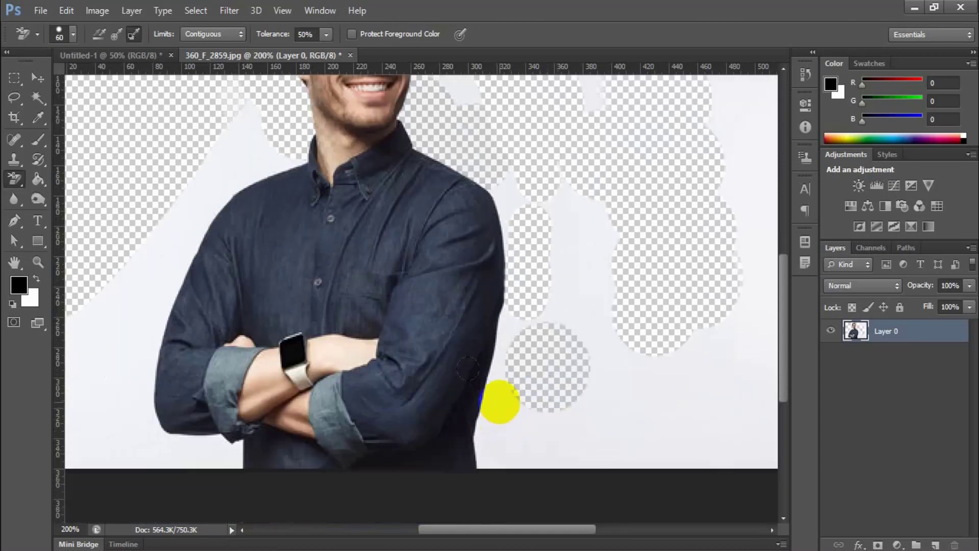
{"action": "left_click", "coordinate": [507, 328]}
{"action": "mouse_move", "coordinate": [468, 328]}
{"action": "left_mouse_down"}
{"action": "mouse_move", "coordinate": [455, 372]}
{"action": "mouse_move", "coordinate": [462, 423]}
{"action": "left_mouse_up"}
{"action": "left_click", "coordinate": [493, 454]}
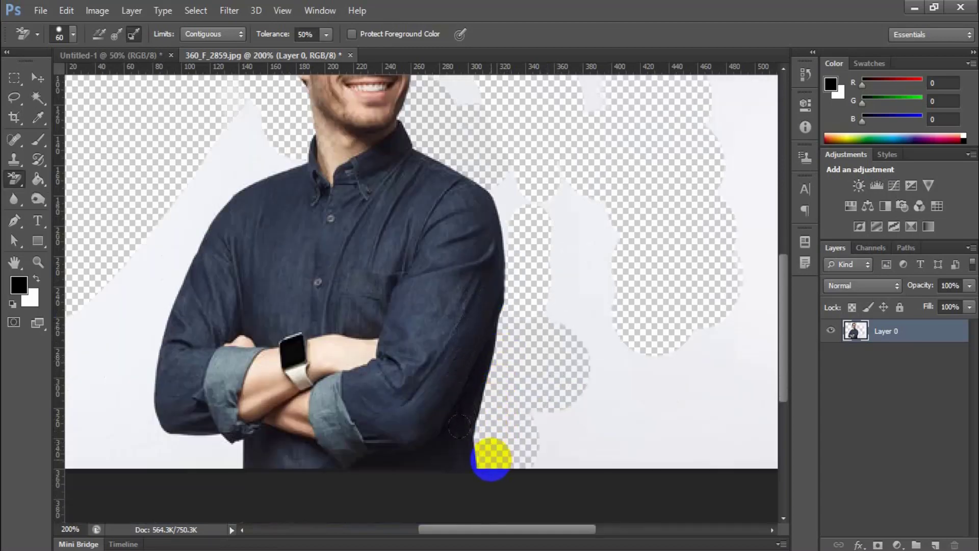
- Swap the foreground and background colours and set the Background Eraser's sampling back to Continuous
{"action": "left_click", "coordinate": [19, 289]}
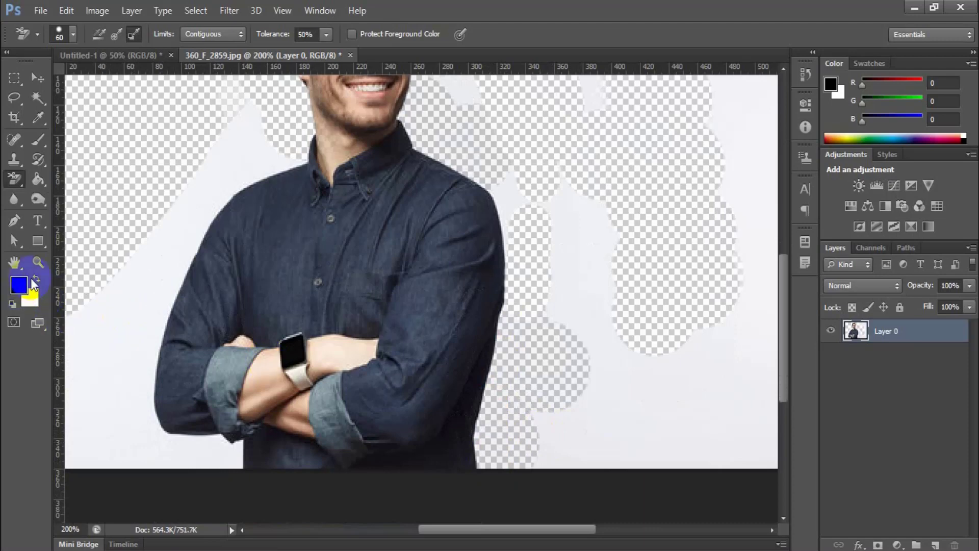
{"action": "left_click", "coordinate": [34, 279]}
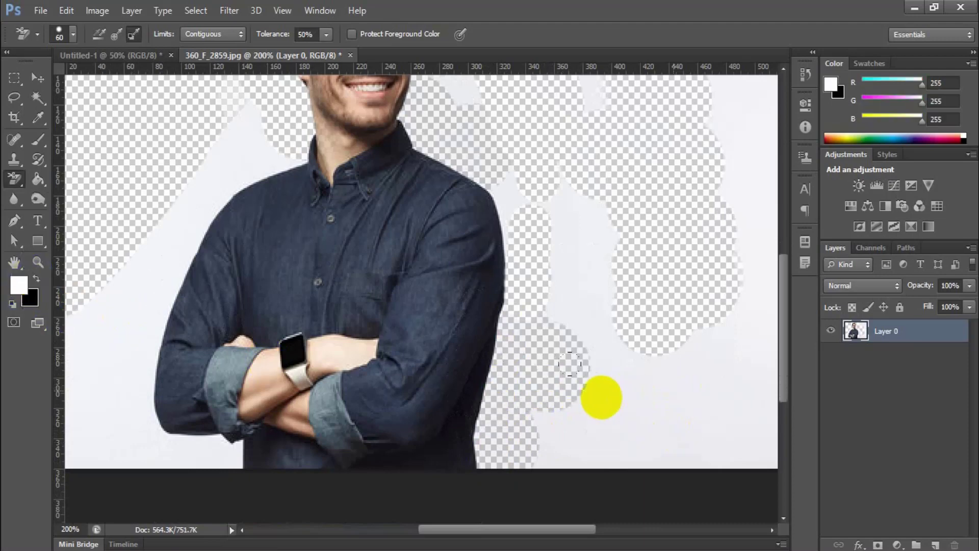
{"action": "scroll", "coordinate": [357, 255], "scroll_direction": "up", "scroll_amount": 3}
{"action": "left_click", "coordinate": [133, 34]}
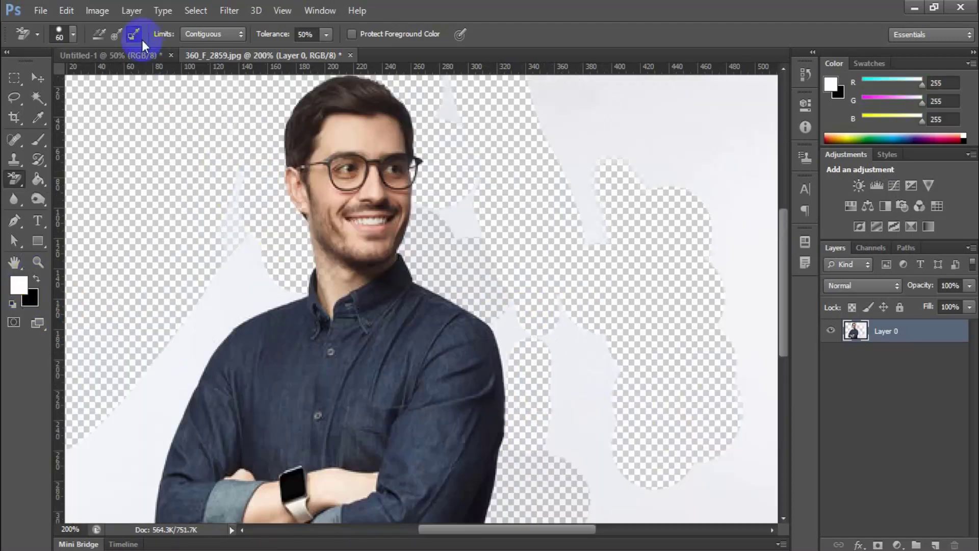
{"action": "left_click", "coordinate": [96, 33]}
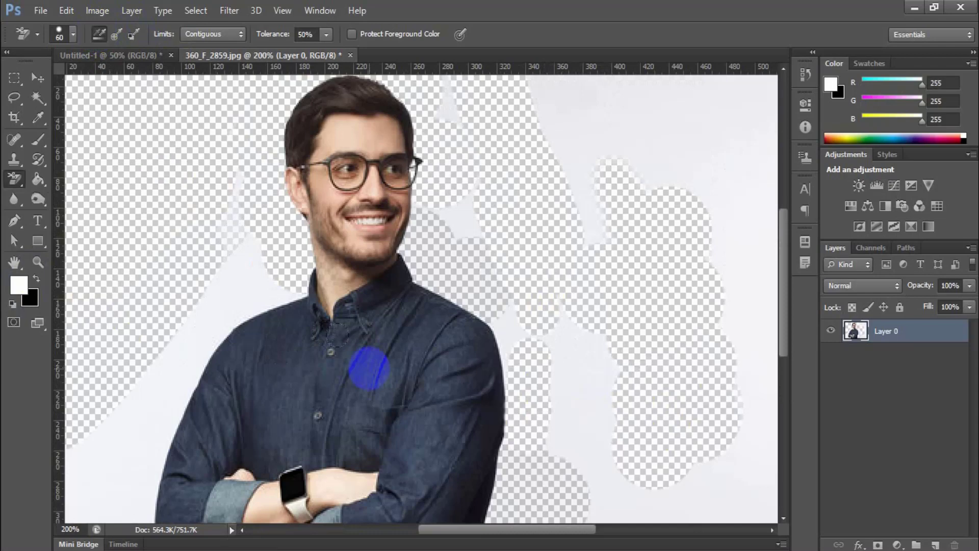
{"action": "key", "text": "ctrl+minus"}
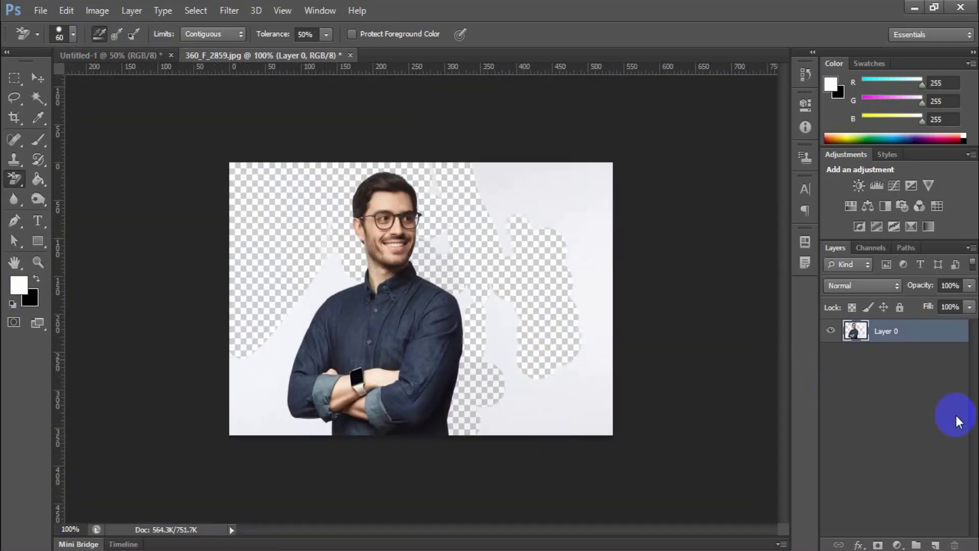
- Switch to the Move tool and revert the portrait to its last saved version
{"action": "mouse_move", "coordinate": [527, 293]}
{"action": "left_mouse_down"}
{"action": "mouse_move", "coordinate": [369, 157]}
{"action": "mouse_move", "coordinate": [450, 243]}
{"action": "mouse_move", "coordinate": [390, 170]}
{"action": "mouse_move", "coordinate": [453, 264]}
{"action": "mouse_move", "coordinate": [447, 246]}
{"action": "mouse_move", "coordinate": [461, 288]}
{"action": "left_mouse_up"}
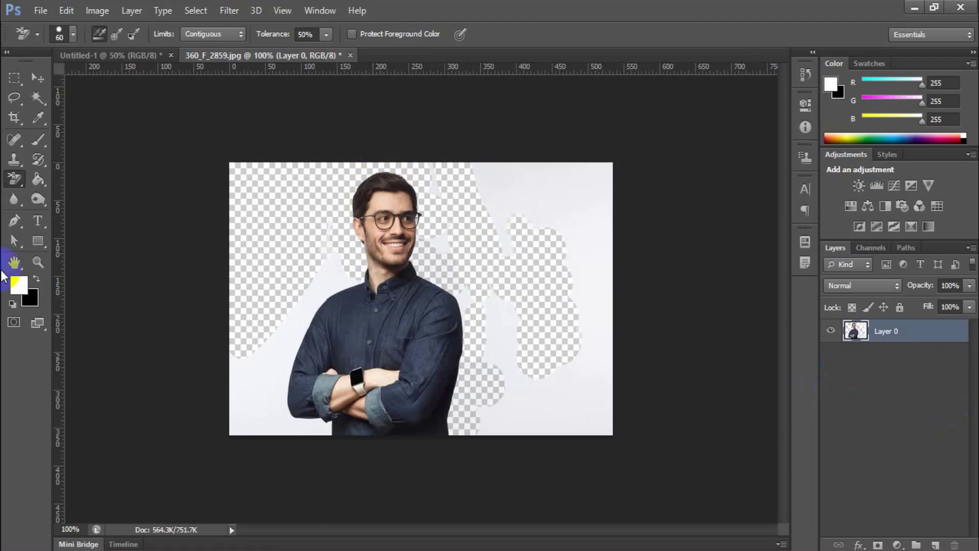
{"action": "left_click", "coordinate": [38, 261]}
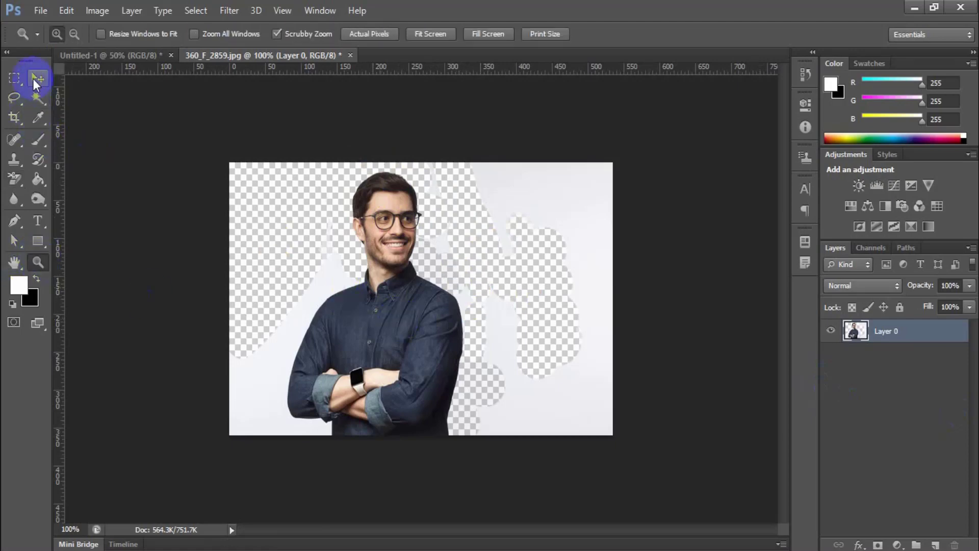
{"action": "left_click", "coordinate": [36, 79]}
{"action": "left_click", "coordinate": [15, 180]}
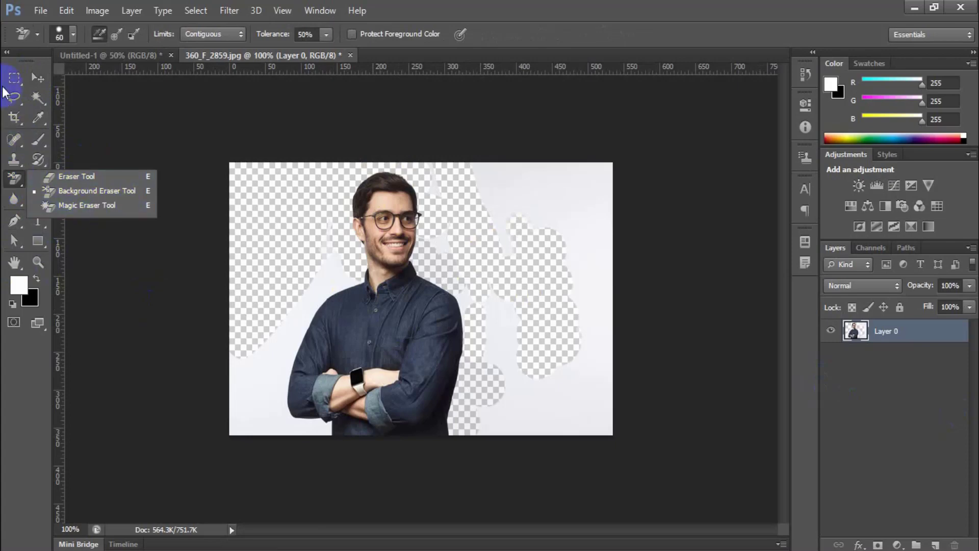
{"action": "left_click", "coordinate": [40, 79]}
{"action": "left_click", "coordinate": [40, 11]}
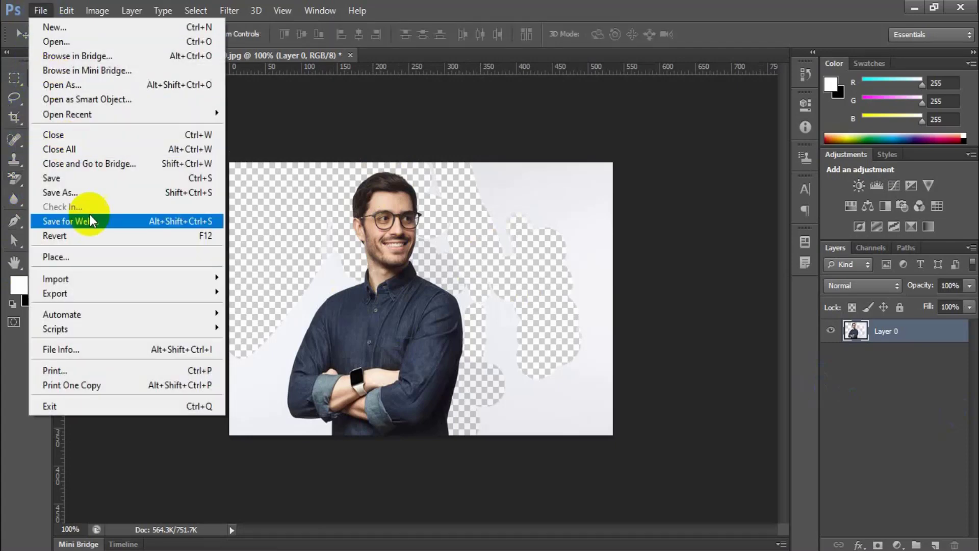
{"action": "left_click", "coordinate": [94, 236]}
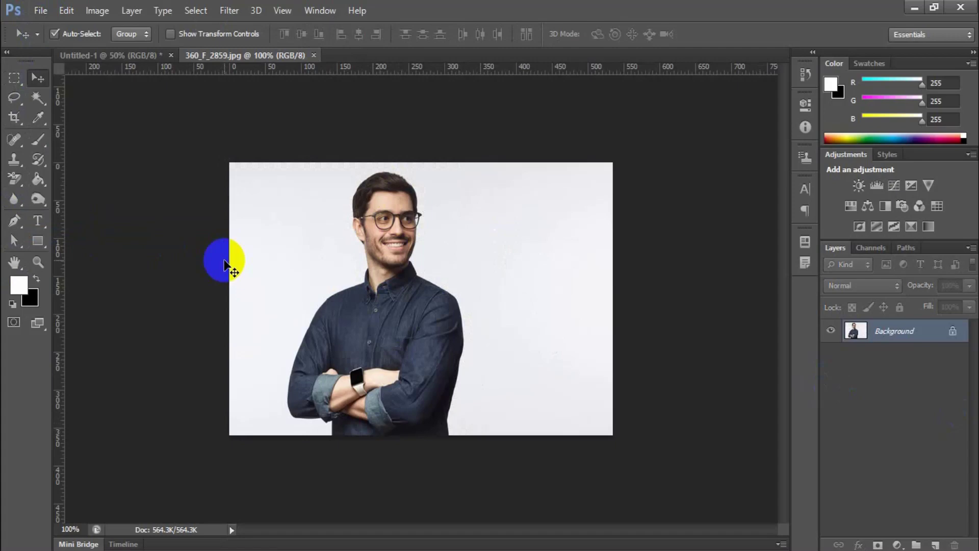
- Erase the whole backdrop around the man with the Magic Eraser at tolerance 32, contiguous and anti-aliased
{"action": "key", "text": "ctrl+plus"}
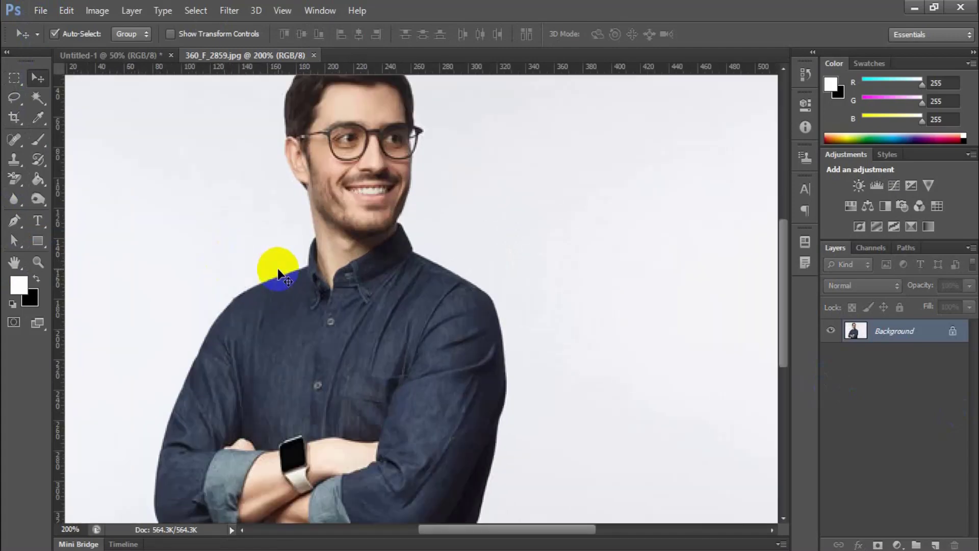
{"action": "key", "text": "ctrl+minus"}
{"action": "left_click", "coordinate": [39, 260]}
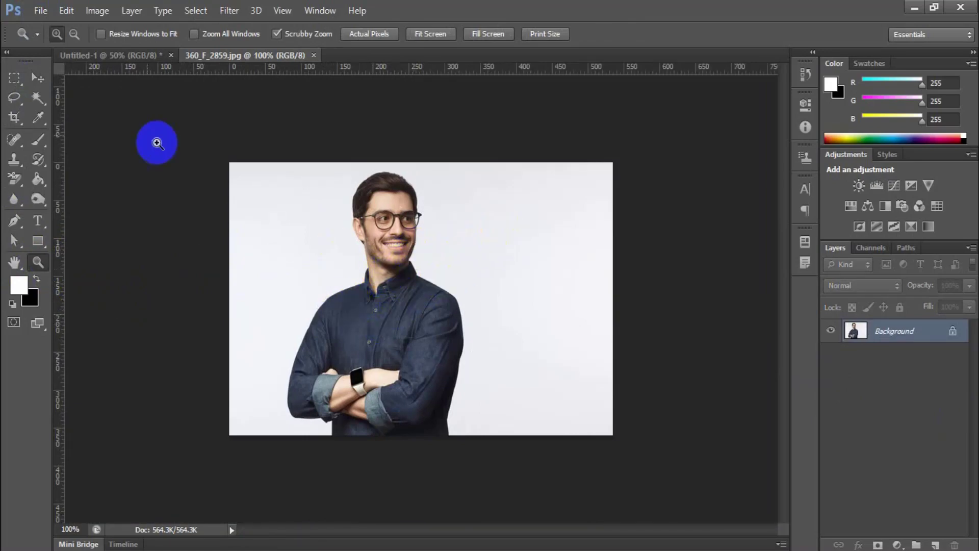
{"action": "left_click", "coordinate": [38, 76]}
{"action": "key", "text": "ctrl+plus"}
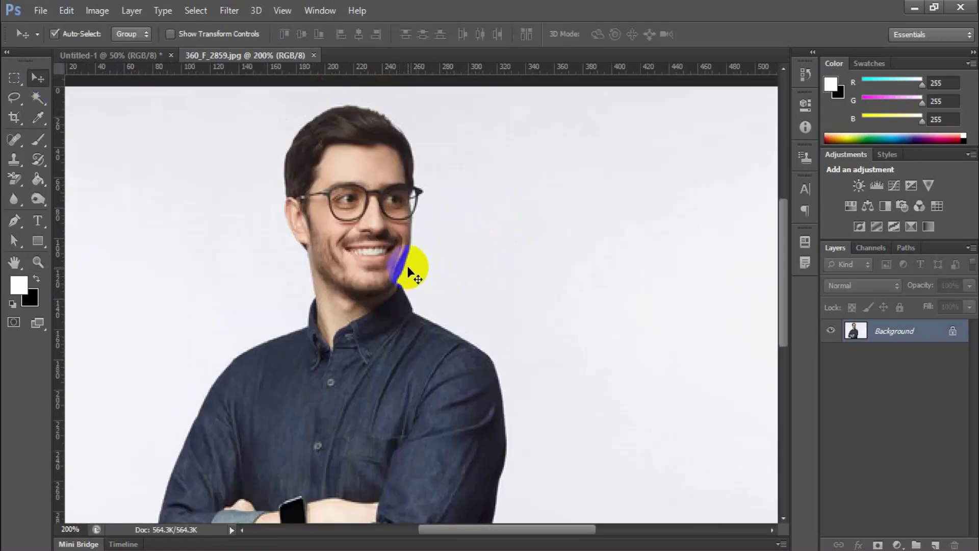
{"action": "scroll", "coordinate": [408, 267], "scroll_direction": "down", "scroll_amount": 1}
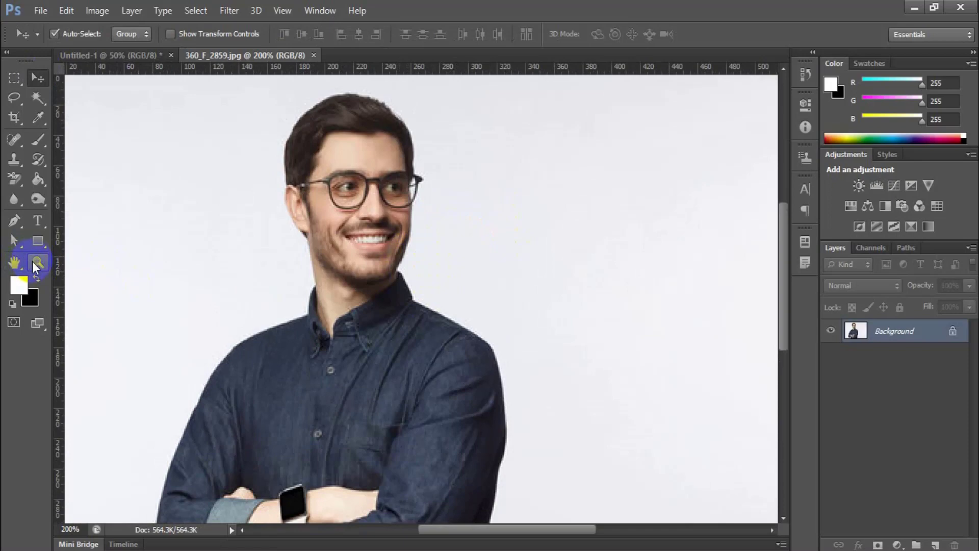
{"action": "left_click_drag", "start_coordinate": [15, 181], "coordinate": [78, 195]}
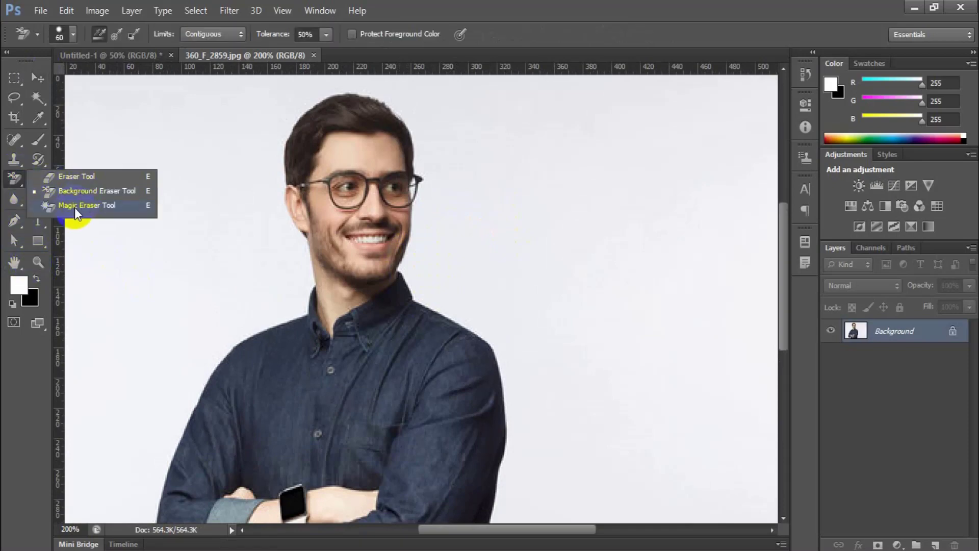
{"action": "left_click", "coordinate": [99, 207]}
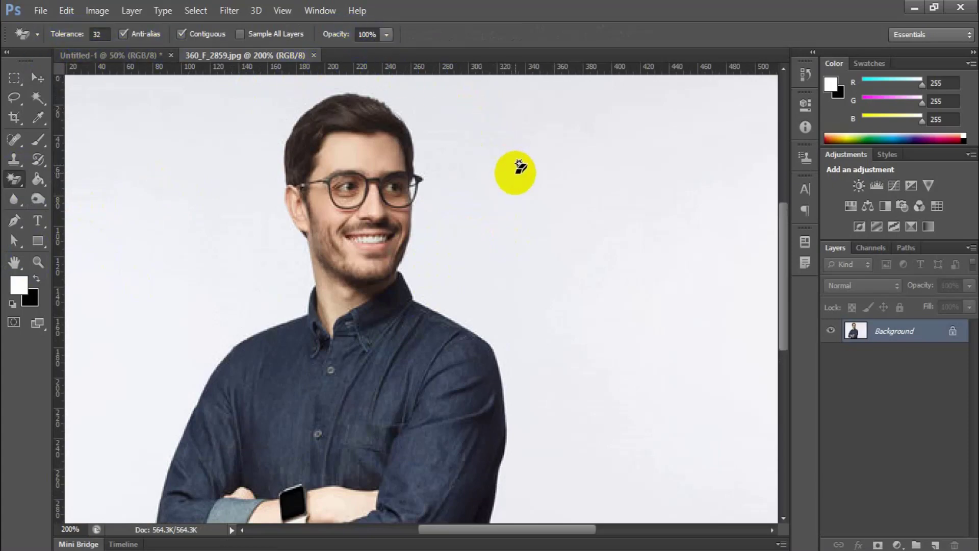
{"action": "left_click", "coordinate": [515, 173]}
{"action": "key", "text": "ctrl+minus"}
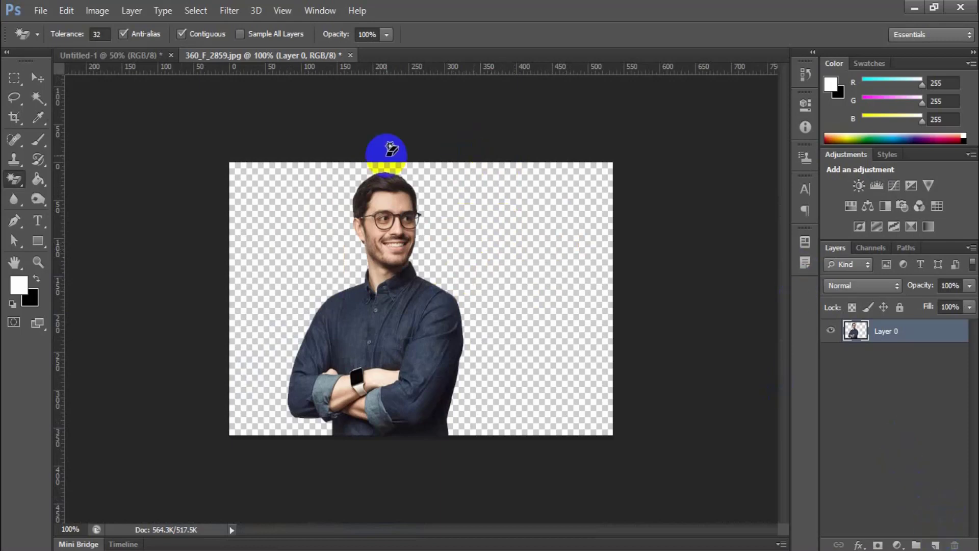
- Keep the Magic Eraser as the active eraser variant and undo the backdrop removal
{"action": "right_click", "coordinate": [15, 182]}
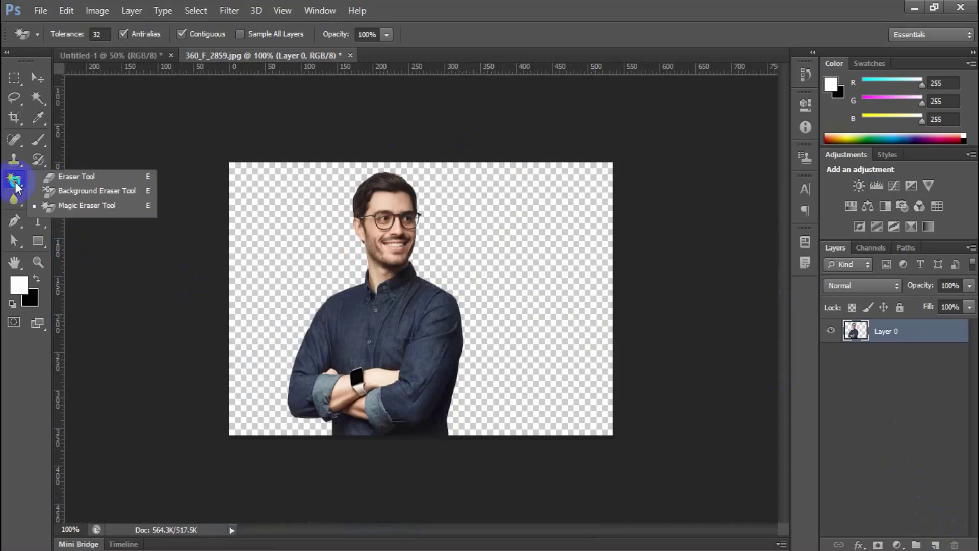
{"action": "left_click", "coordinate": [102, 204]}
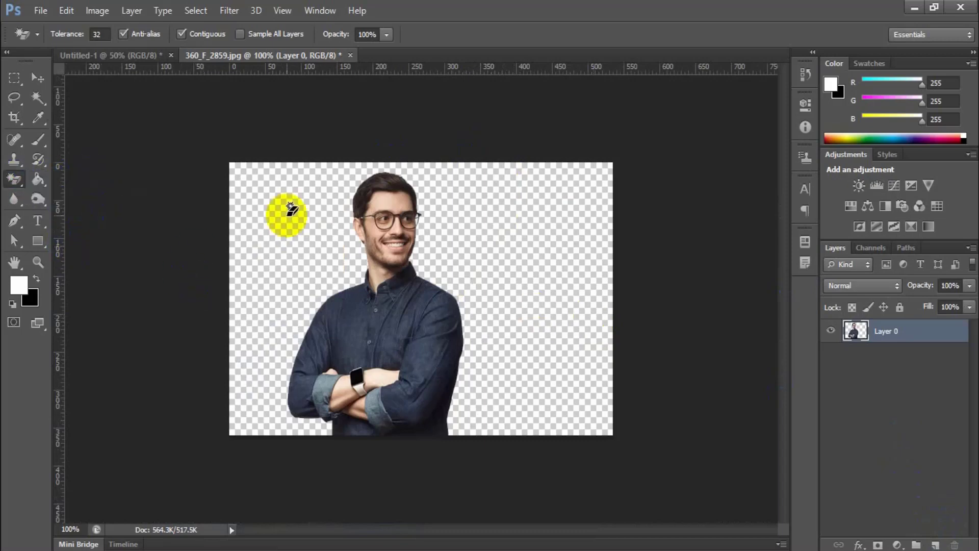
{"action": "right_click", "coordinate": [15, 179]}
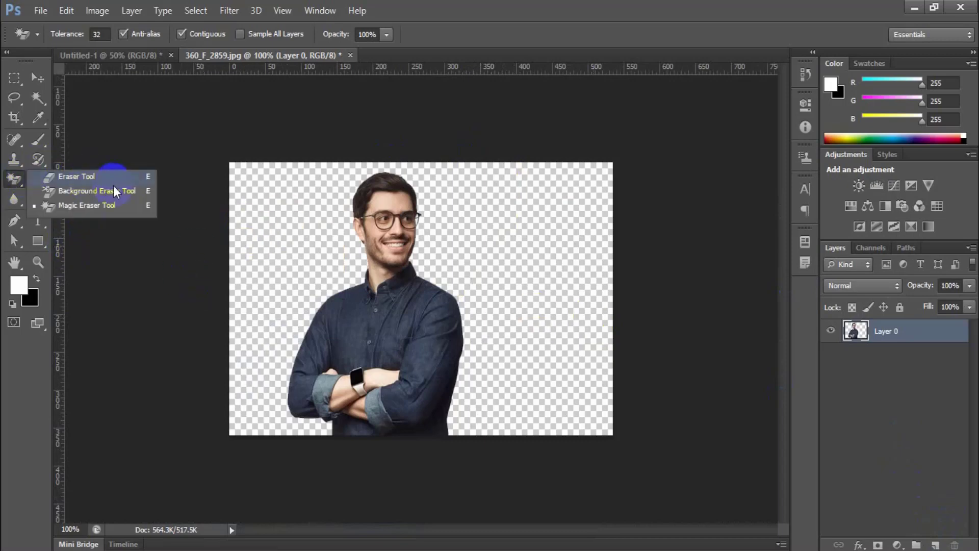
{"action": "left_click", "coordinate": [89, 206]}
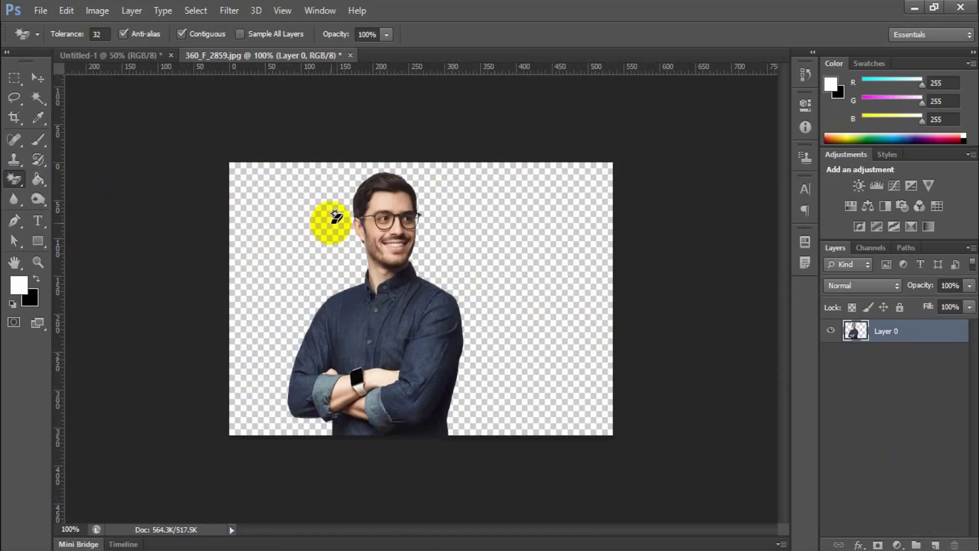
{"action": "key", "text": "ctrl+z"}
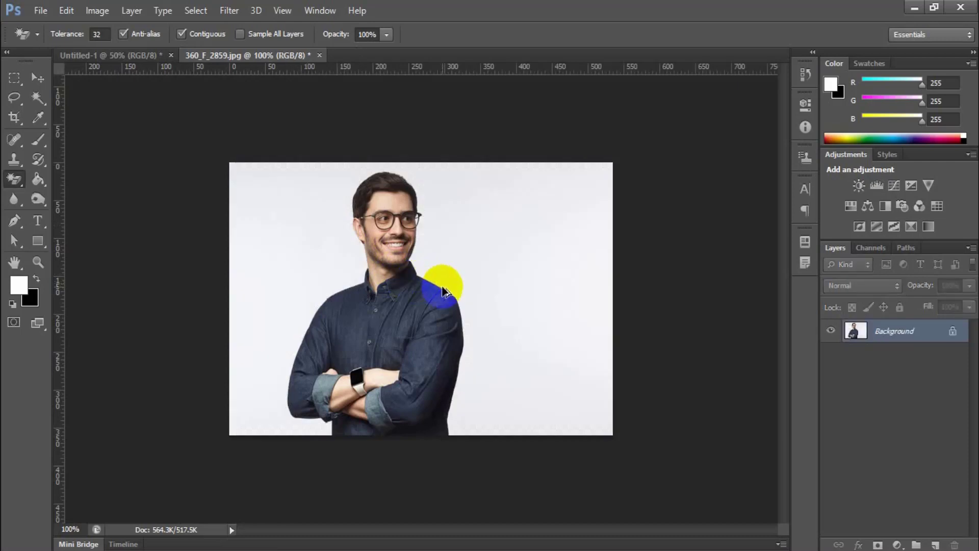
- Erase part of the backdrop with the Magic Eraser at tolerance 5, and clear the remaining areas at tolerance 32
{"action": "double_click", "coordinate": [92, 33]}
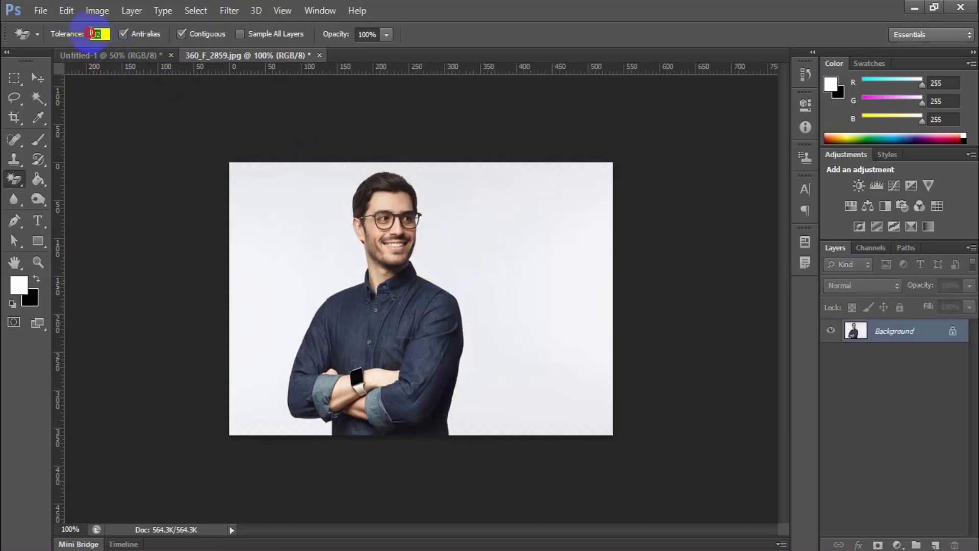
{"action": "left_click", "coordinate": [496, 216]}
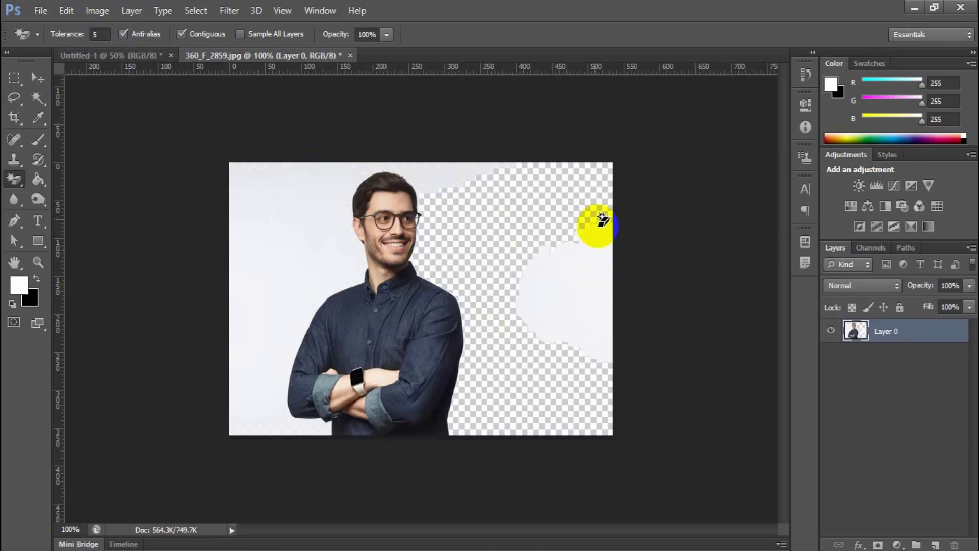
{"action": "key", "text": "ctrl+z"}
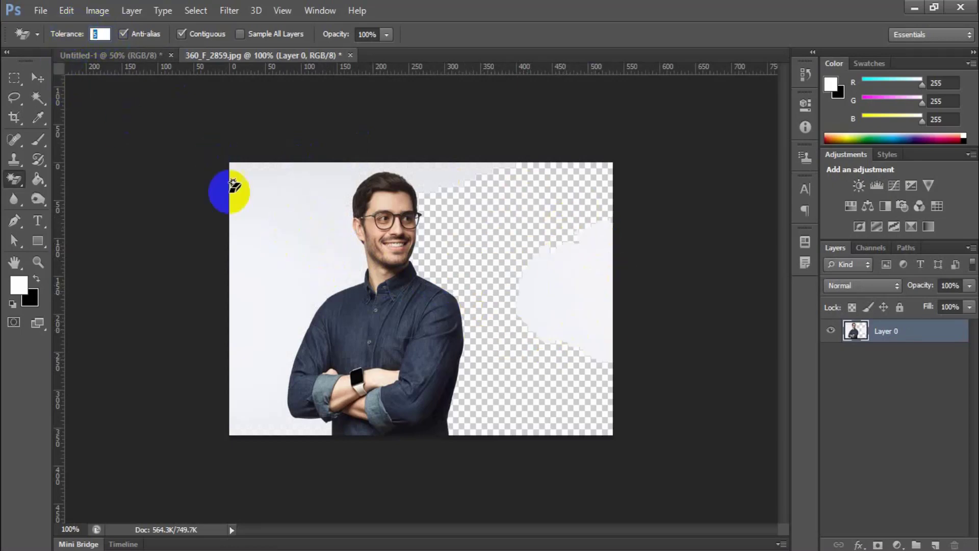
{"action": "left_click", "coordinate": [293, 225]}
{"action": "left_click", "coordinate": [578, 279]}
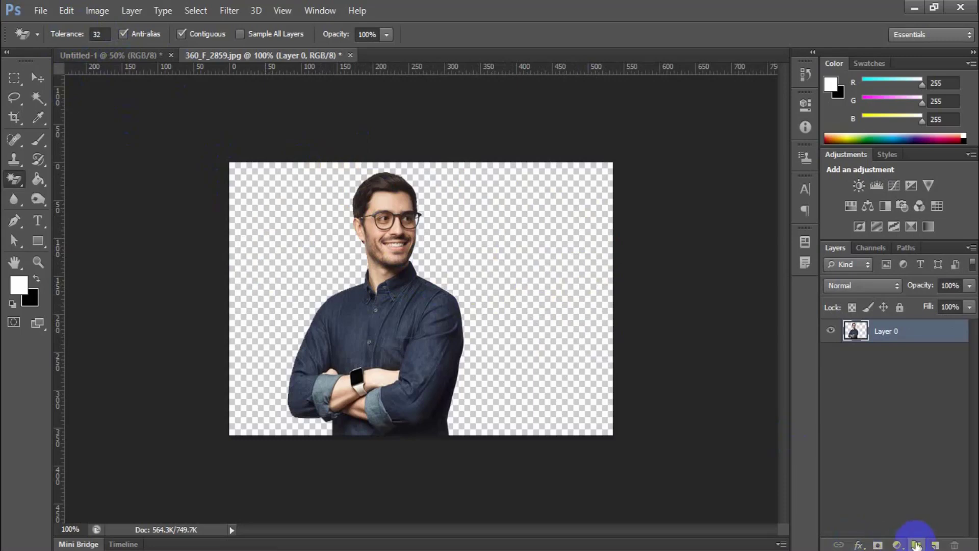
- Add a new empty layer and place it beneath the man's cut-out layer
{"action": "left_click", "coordinate": [935, 544]}
{"action": "left_click_drag", "start_coordinate": [911, 334], "coordinate": [916, 366]}
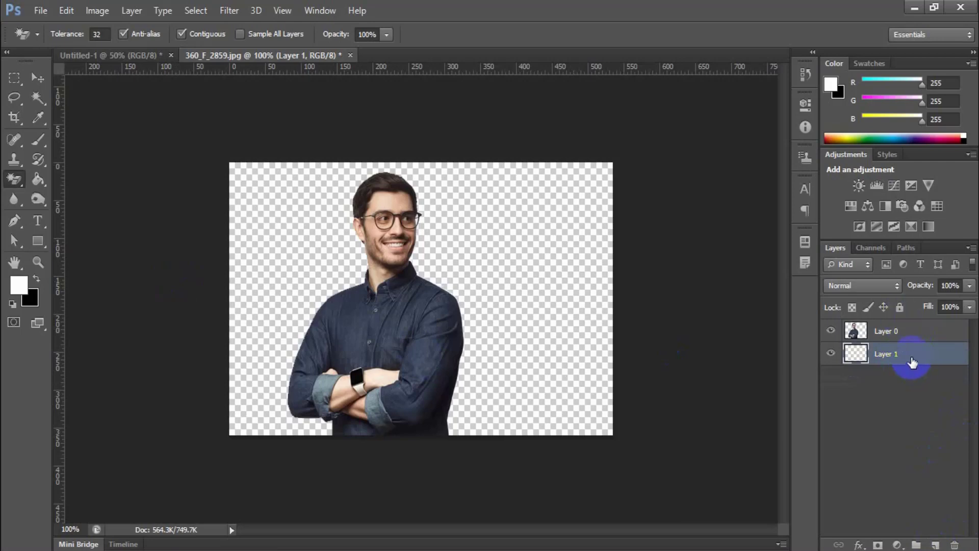
- Set the foreground colour to blue #5e8ceb and fill the empty layer beneath the man's cut-out with it
{"action": "left_click", "coordinate": [19, 284]}
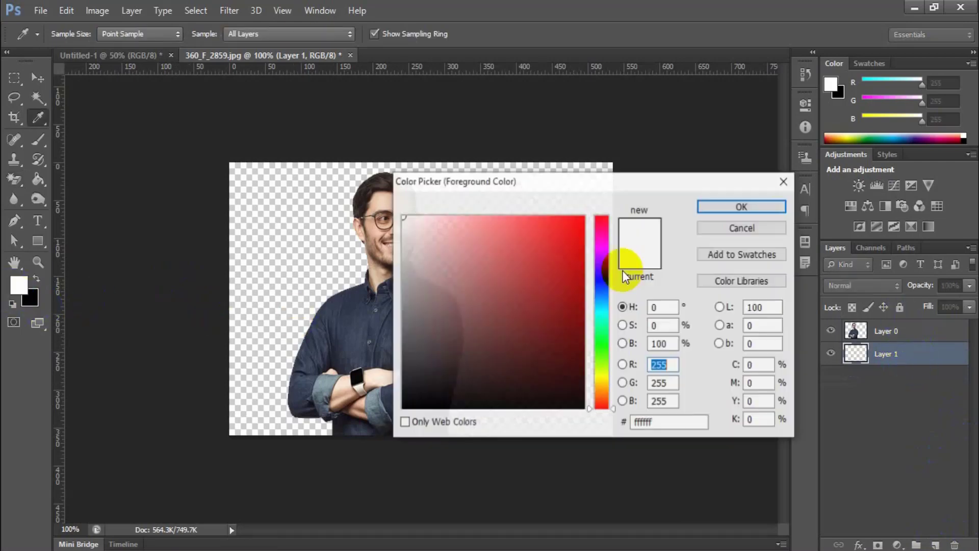
{"action": "left_click", "coordinate": [601, 291]}
{"action": "left_click", "coordinate": [511, 229]}
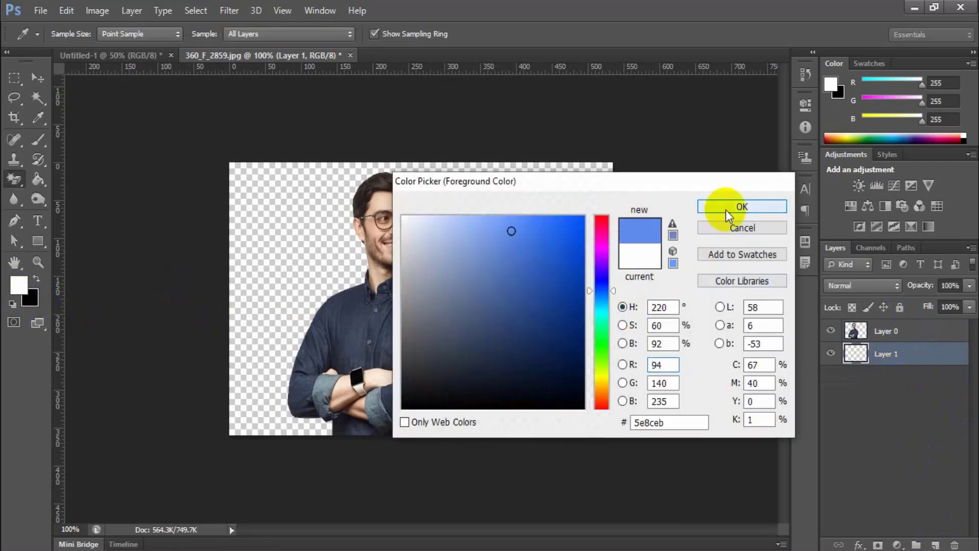
{"action": "left_click", "coordinate": [728, 207]}
{"action": "key", "text": "alt+BackSpace"}
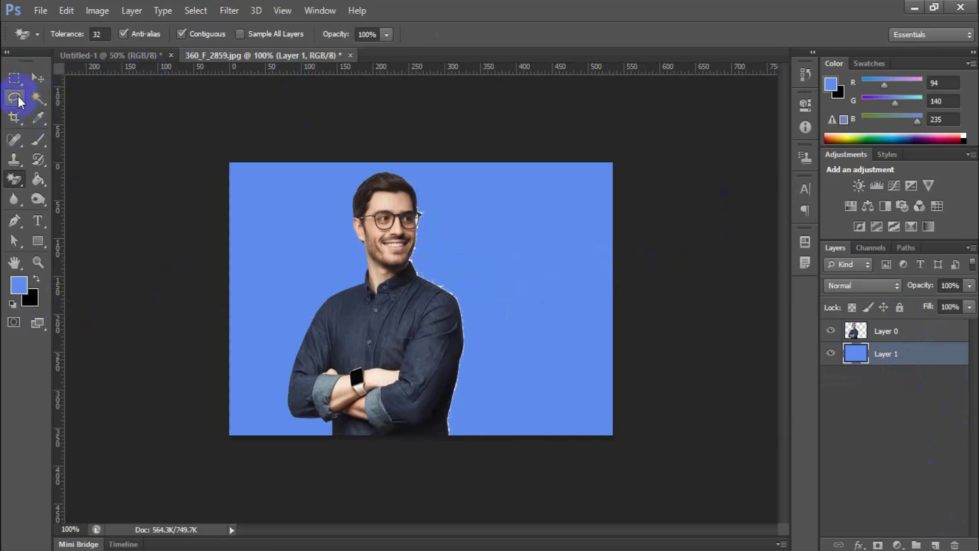
- Switch to the Move tool and delete the blue layer beneath the man's cut-out
{"action": "left_click", "coordinate": [37, 101]}
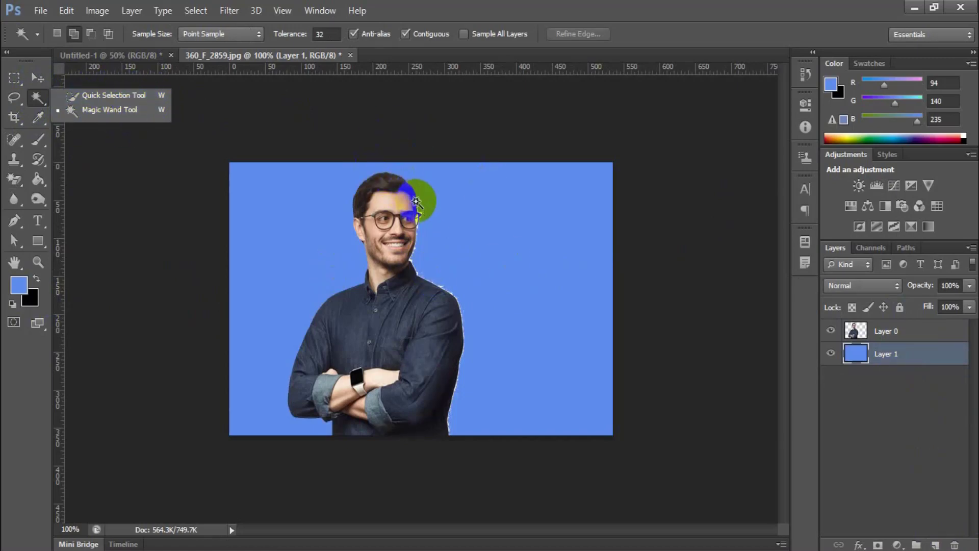
{"action": "left_click", "coordinate": [40, 79]}
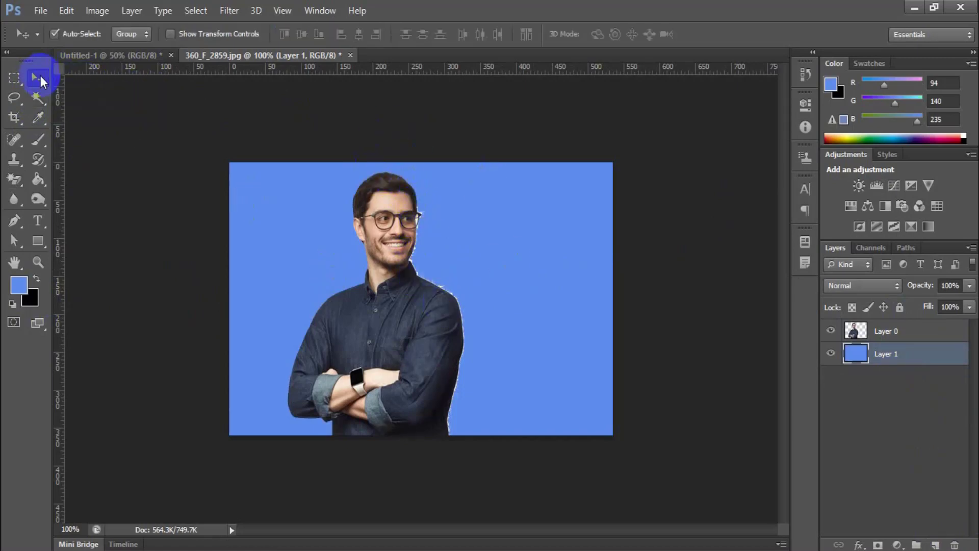
{"action": "left_click", "coordinate": [884, 356]}
{"action": "key", "text": "Delete"}
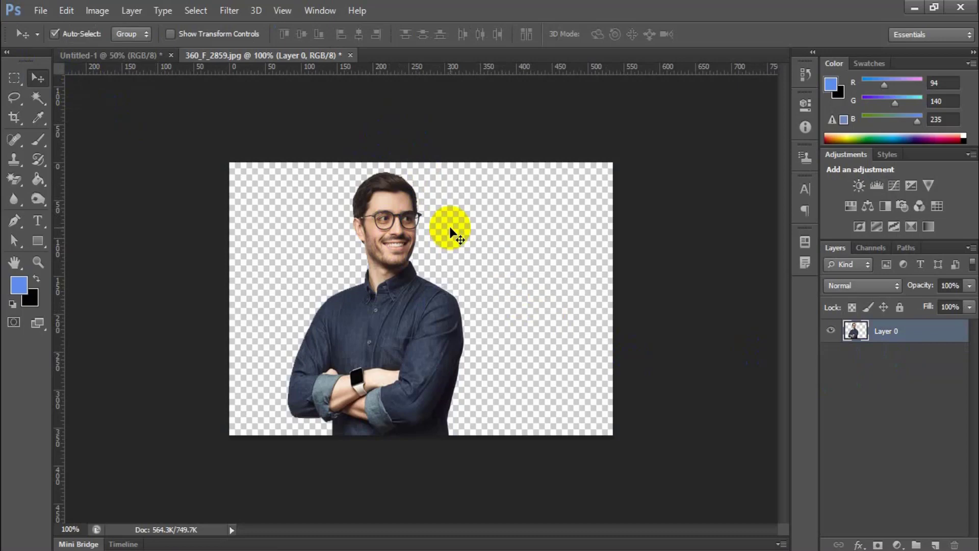
- Make the Magic Eraser the active eraser variant with the man's cut-out enlarged to 200%
{"action": "key", "text": "ctrl+plus"}
{"action": "scroll", "coordinate": [427, 196], "scroll_direction": "up", "scroll_amount": 4}
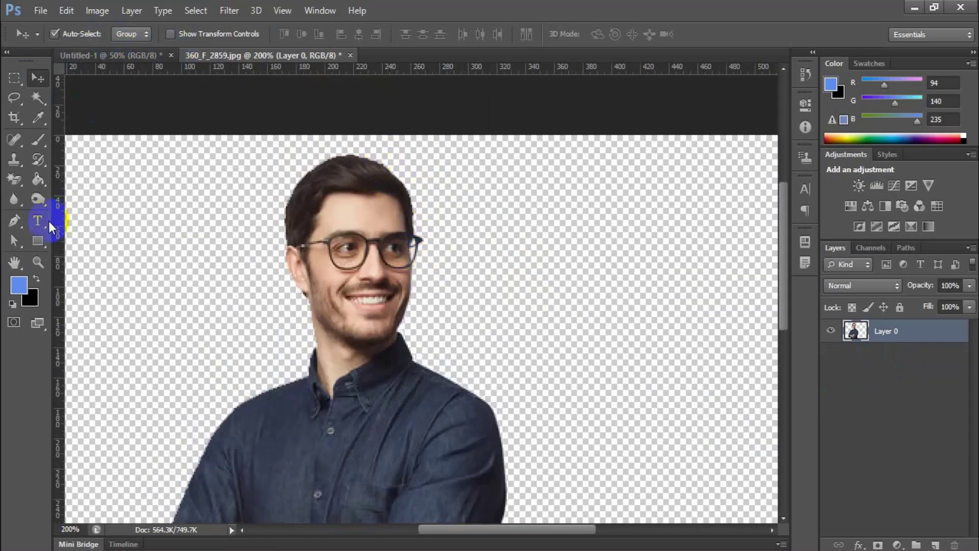
{"action": "left_click_drag", "start_coordinate": [20, 184], "coordinate": [53, 180]}
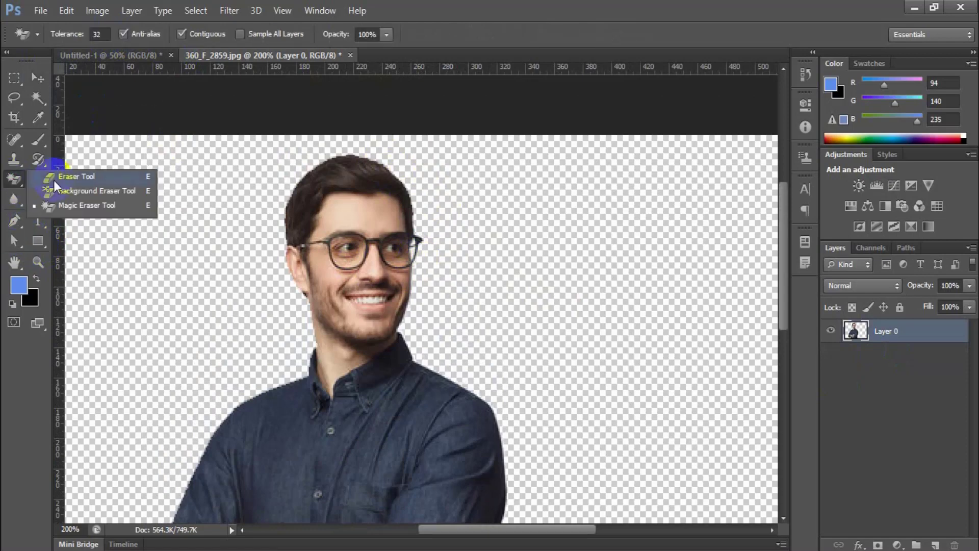
{"action": "left_click", "coordinate": [93, 206]}
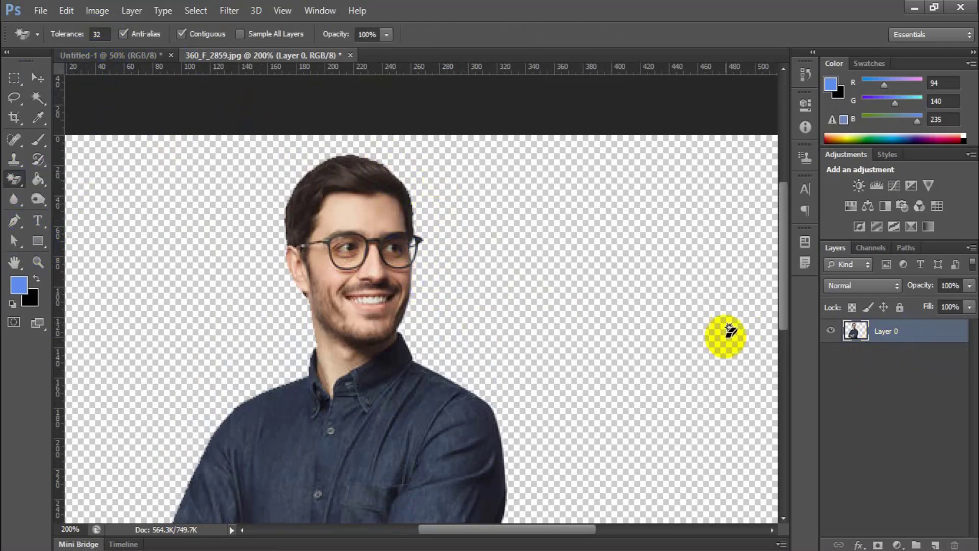
- Revert the portrait to its saved version and erase the whole backdrop with the Magic Eraser at tolerance 50
{"action": "left_click", "coordinate": [41, 15]}
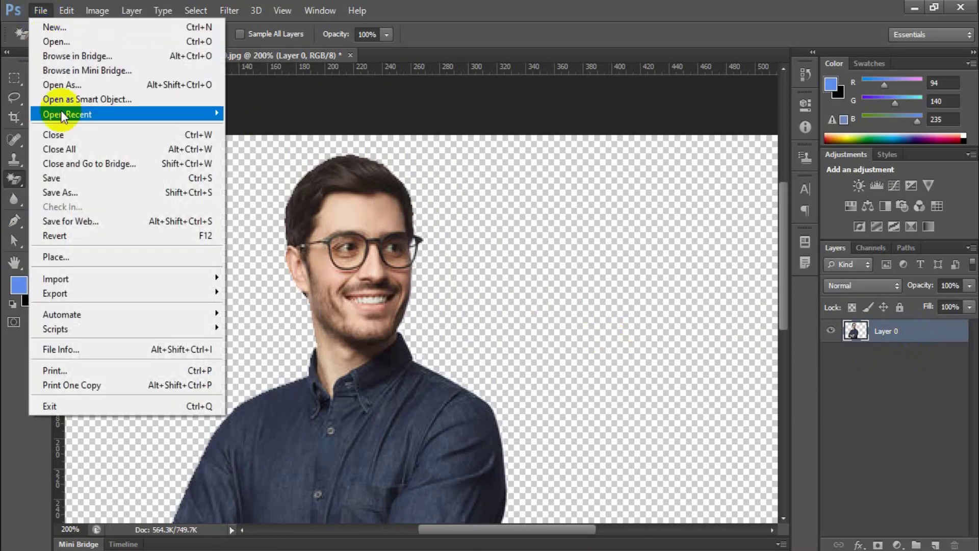
{"action": "left_click", "coordinate": [82, 237]}
{"action": "key", "text": "ctrl+minus"}
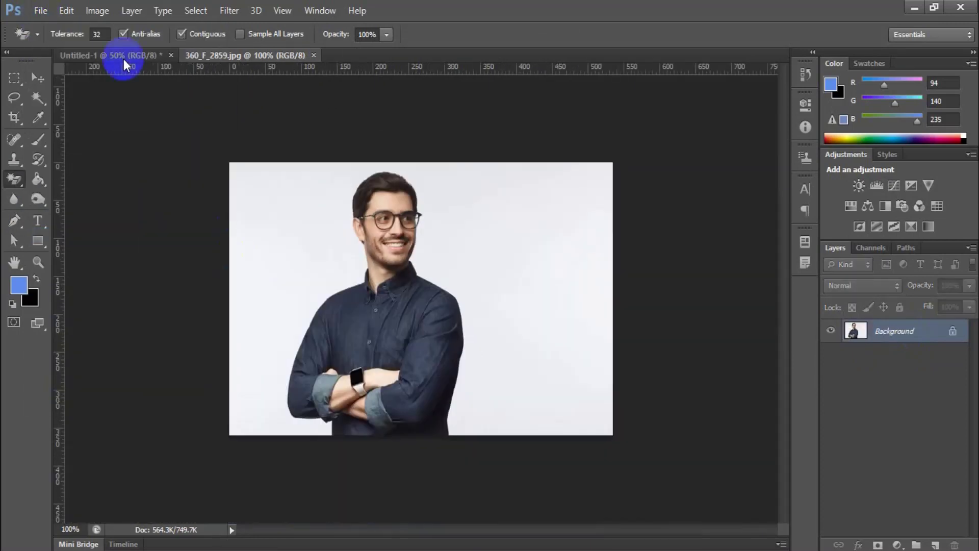
{"action": "left_click_drag", "start_coordinate": [107, 34], "coordinate": [90, 35]}
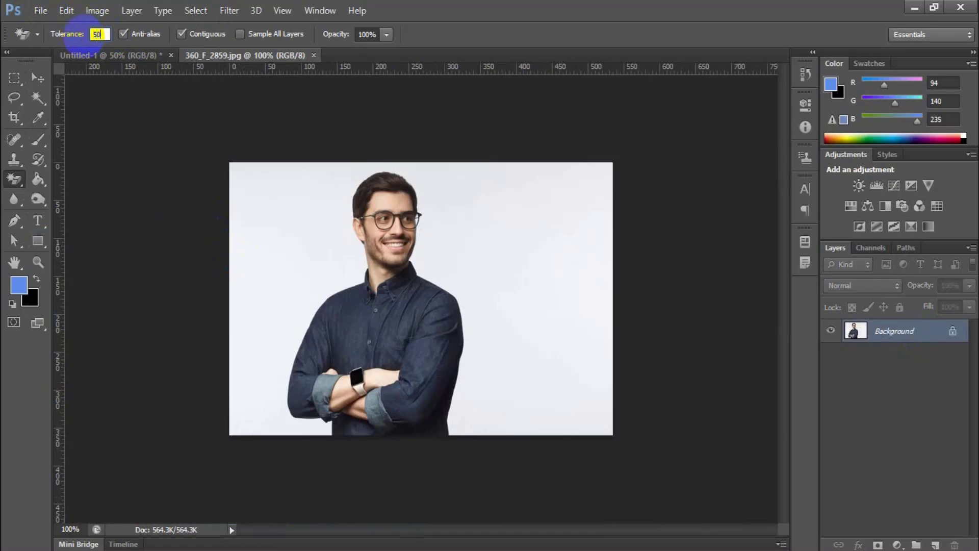
{"action": "left_click", "coordinate": [476, 225]}
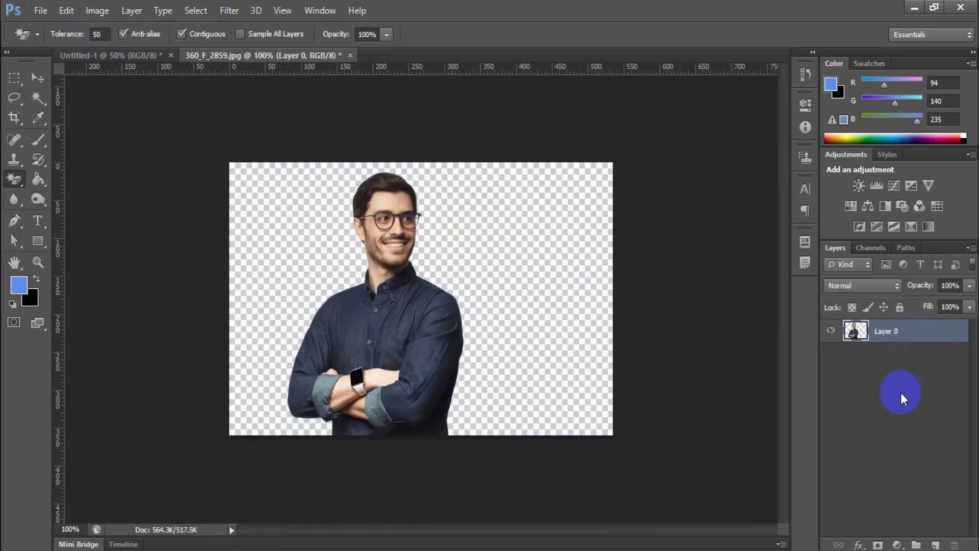
- Add a new layer beneath the man's cut-out and fill it with the blue foreground colour
{"action": "left_click", "coordinate": [935, 545]}
{"action": "left_click_drag", "start_coordinate": [908, 333], "coordinate": [912, 398]}
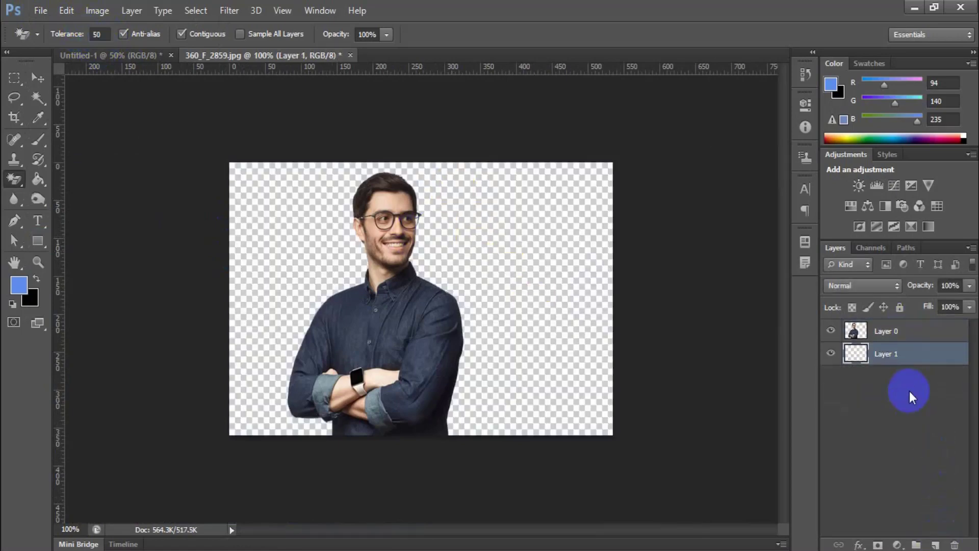
{"action": "key", "text": "alt+BackSpace"}
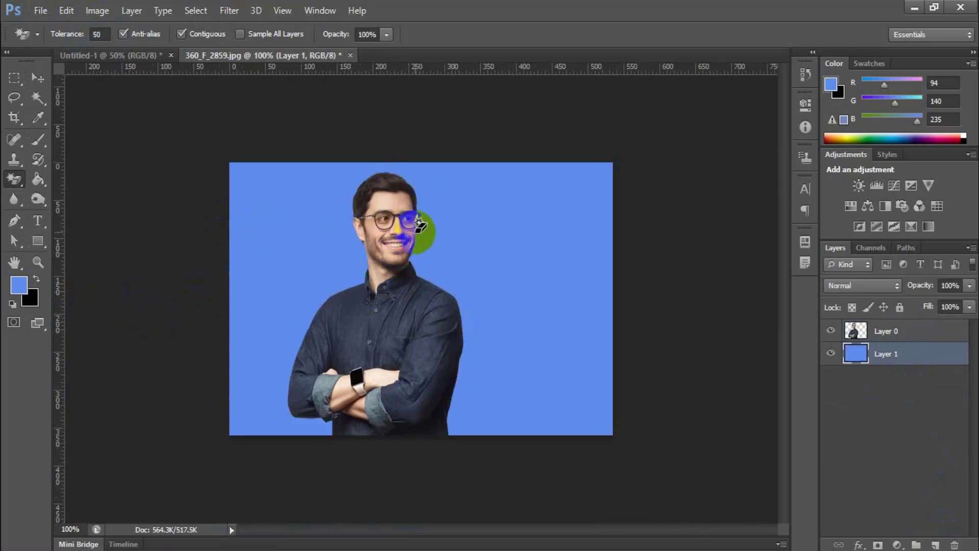
{"action": "key", "text": "ctrl+plus"}
{"action": "key", "text": "ctrl+plus"}
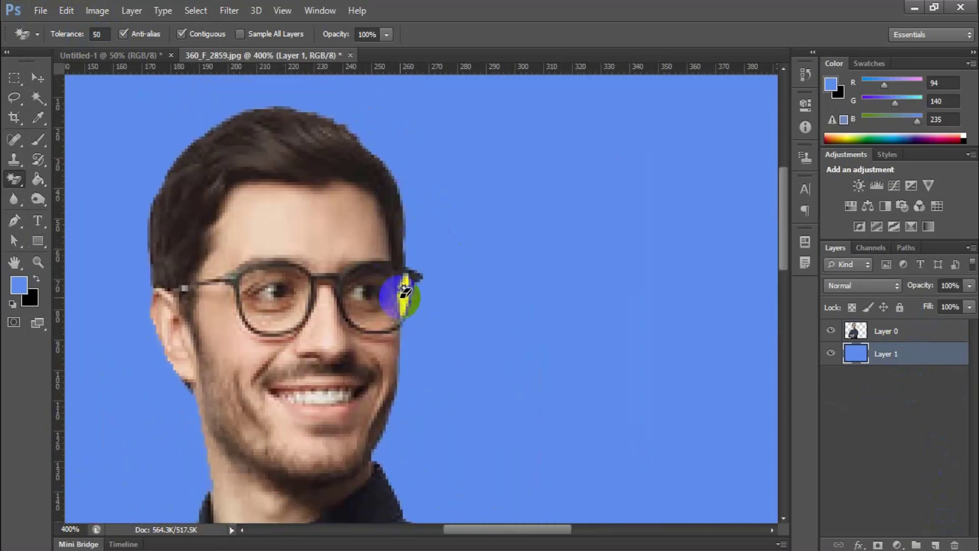
{"action": "left_click", "coordinate": [407, 289]}
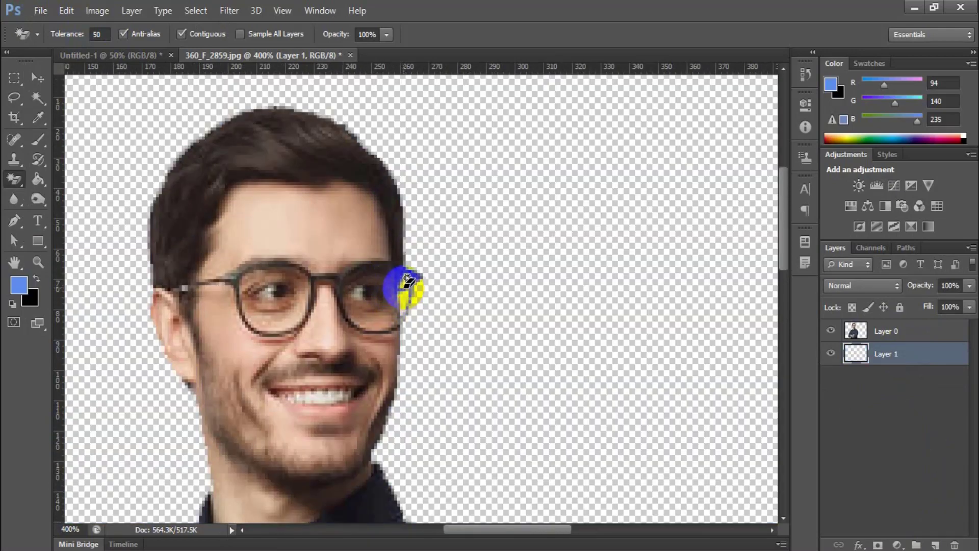
{"action": "key", "text": "ctrl+z"}
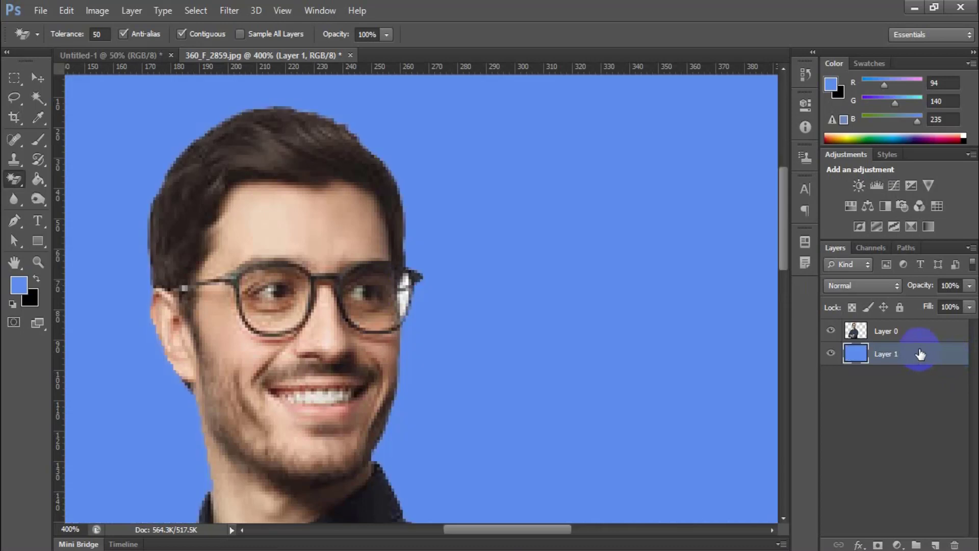
- On the man's layer, erase the leftover white patch inside the glasses lens with the Magic Eraser
{"action": "left_click", "coordinate": [911, 332]}
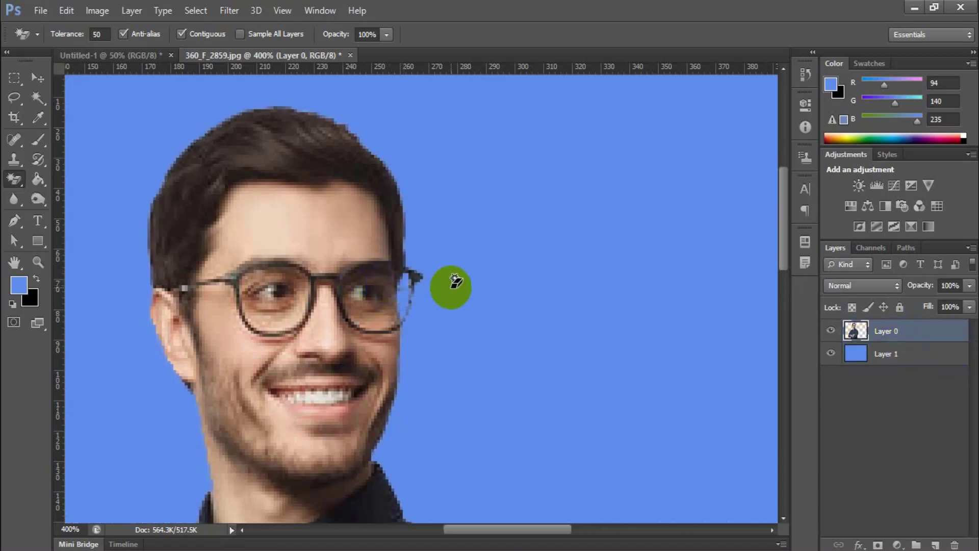
{"action": "key", "text": "ctrl+1"}
{"action": "key", "text": "ctrl+minus"}
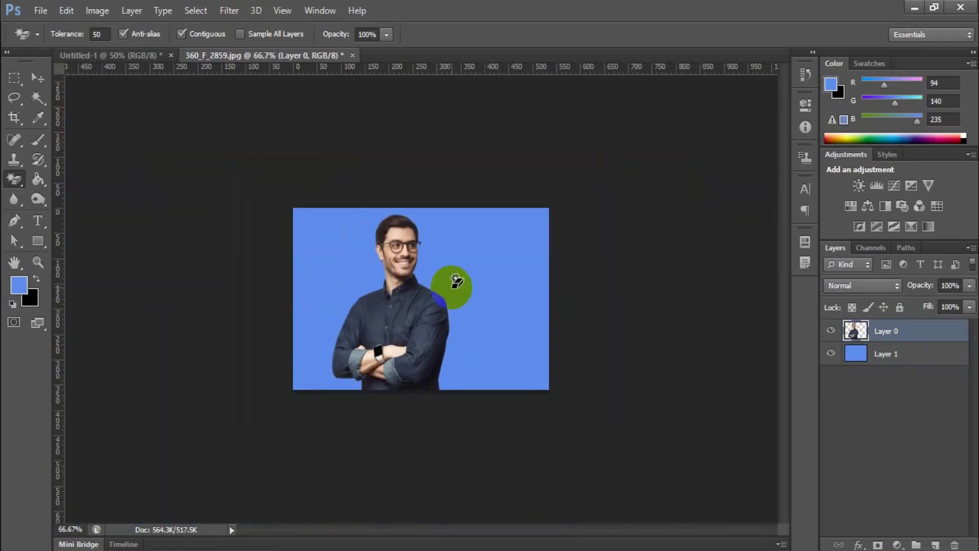
{"action": "key", "text": "ctrl+plus"}
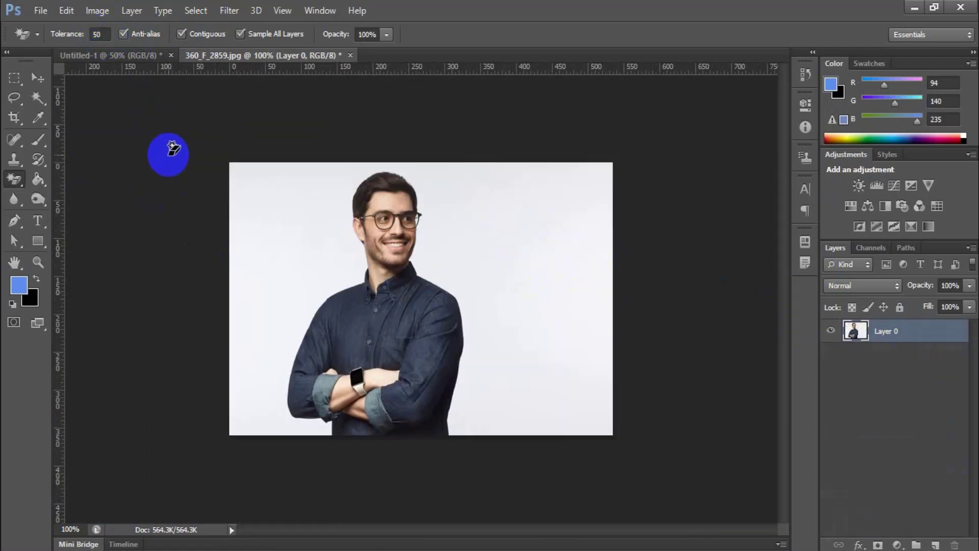
- Look over the three eraser variants and make the Move tool active
{"action": "left_click", "coordinate": [15, 178]}
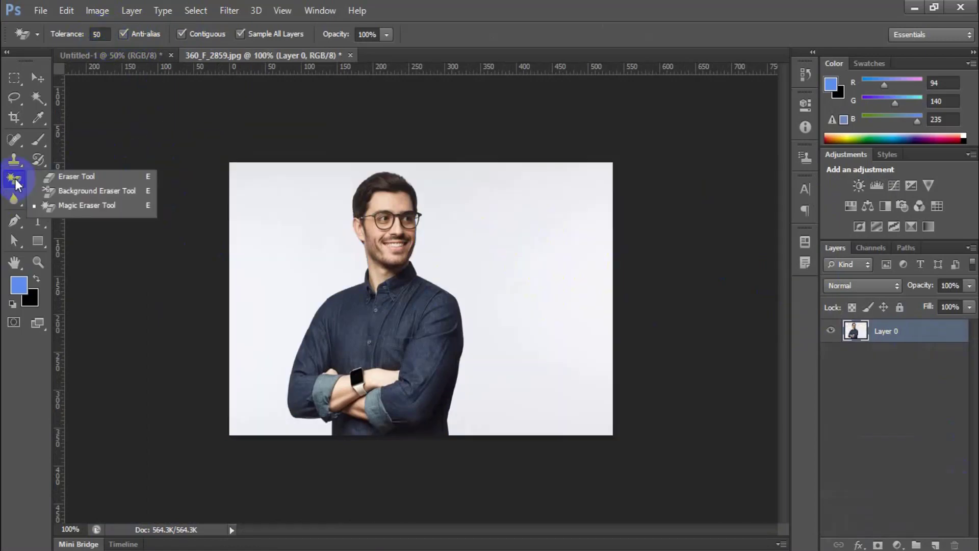
{"action": "left_click_drag", "start_coordinate": [16, 180], "coordinate": [78, 210]}
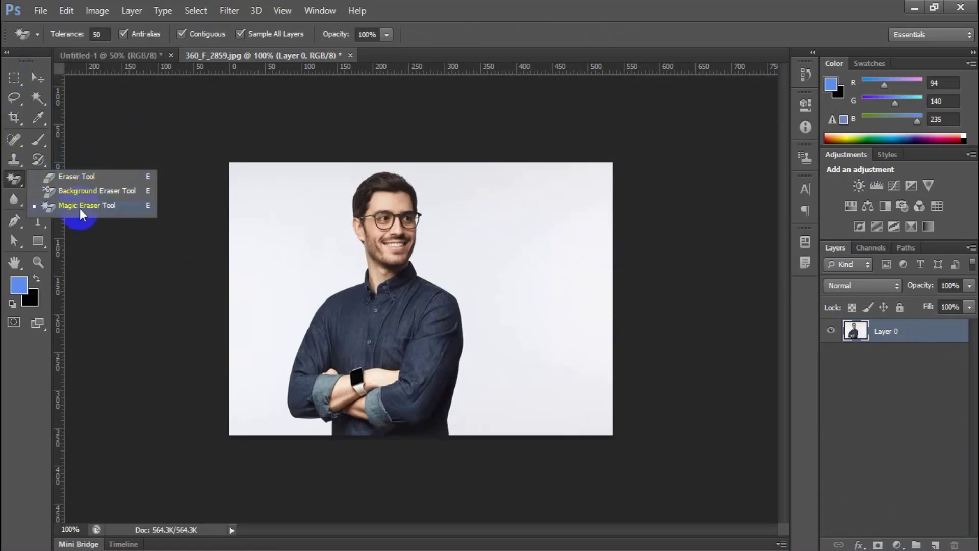
{"action": "left_click_drag", "start_coordinate": [79, 208], "coordinate": [75, 182]}
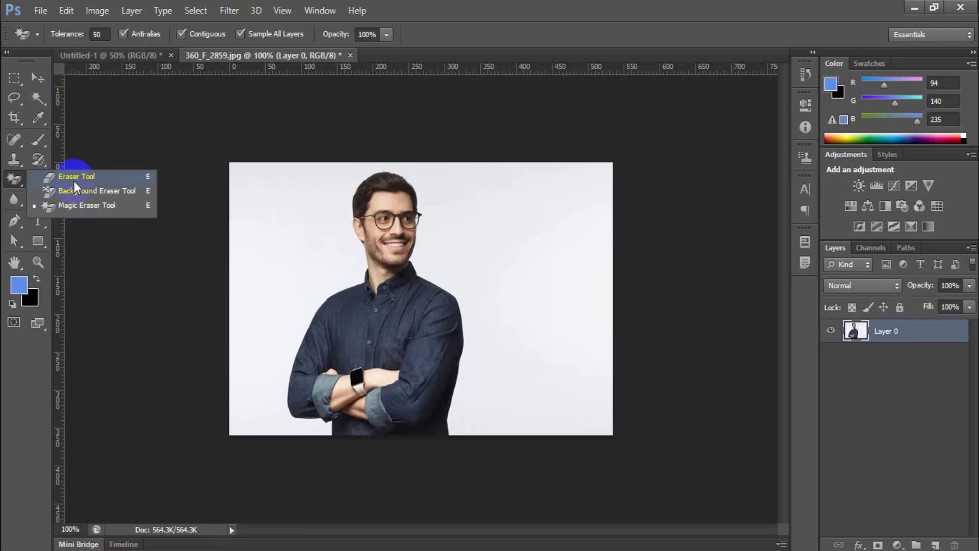
{"action": "left_click", "coordinate": [33, 75]}
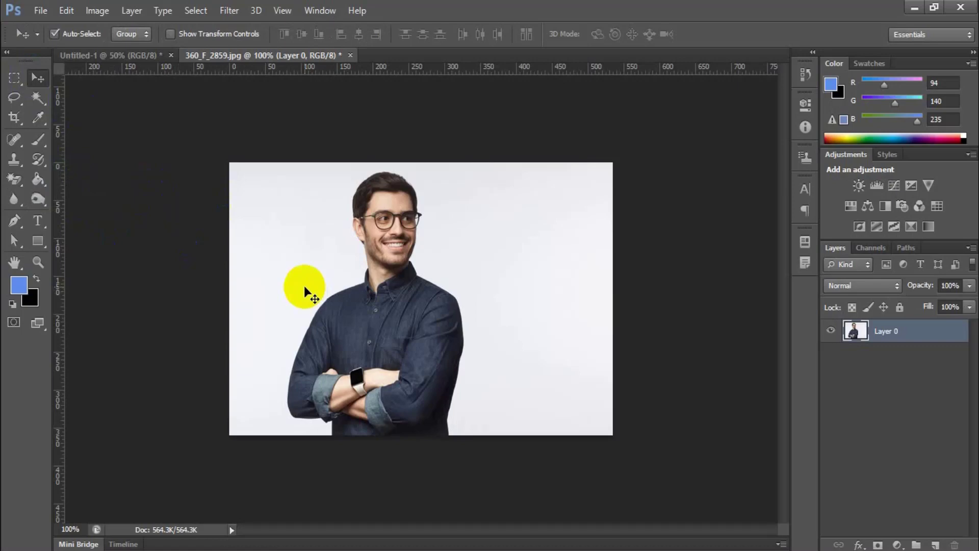
{"action": "left_click", "coordinate": [34, 184]}
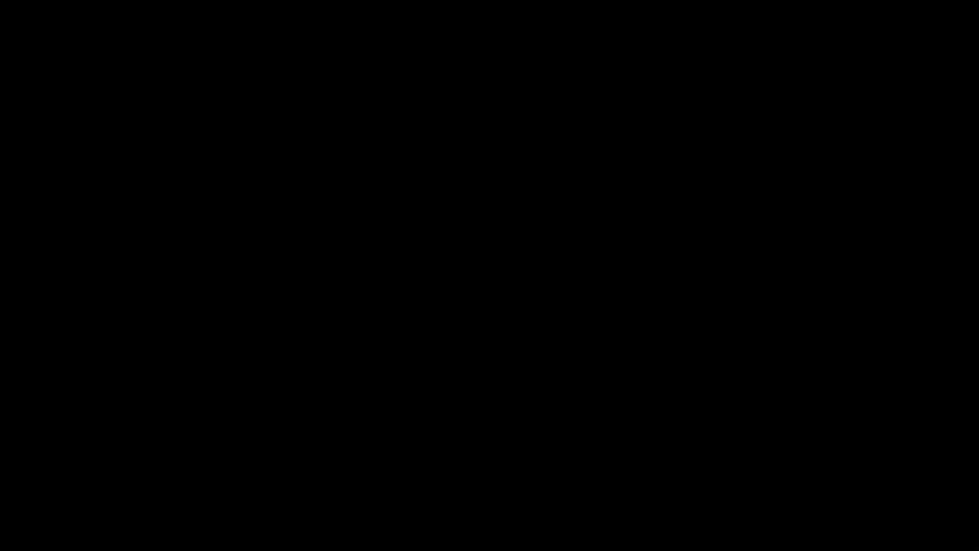